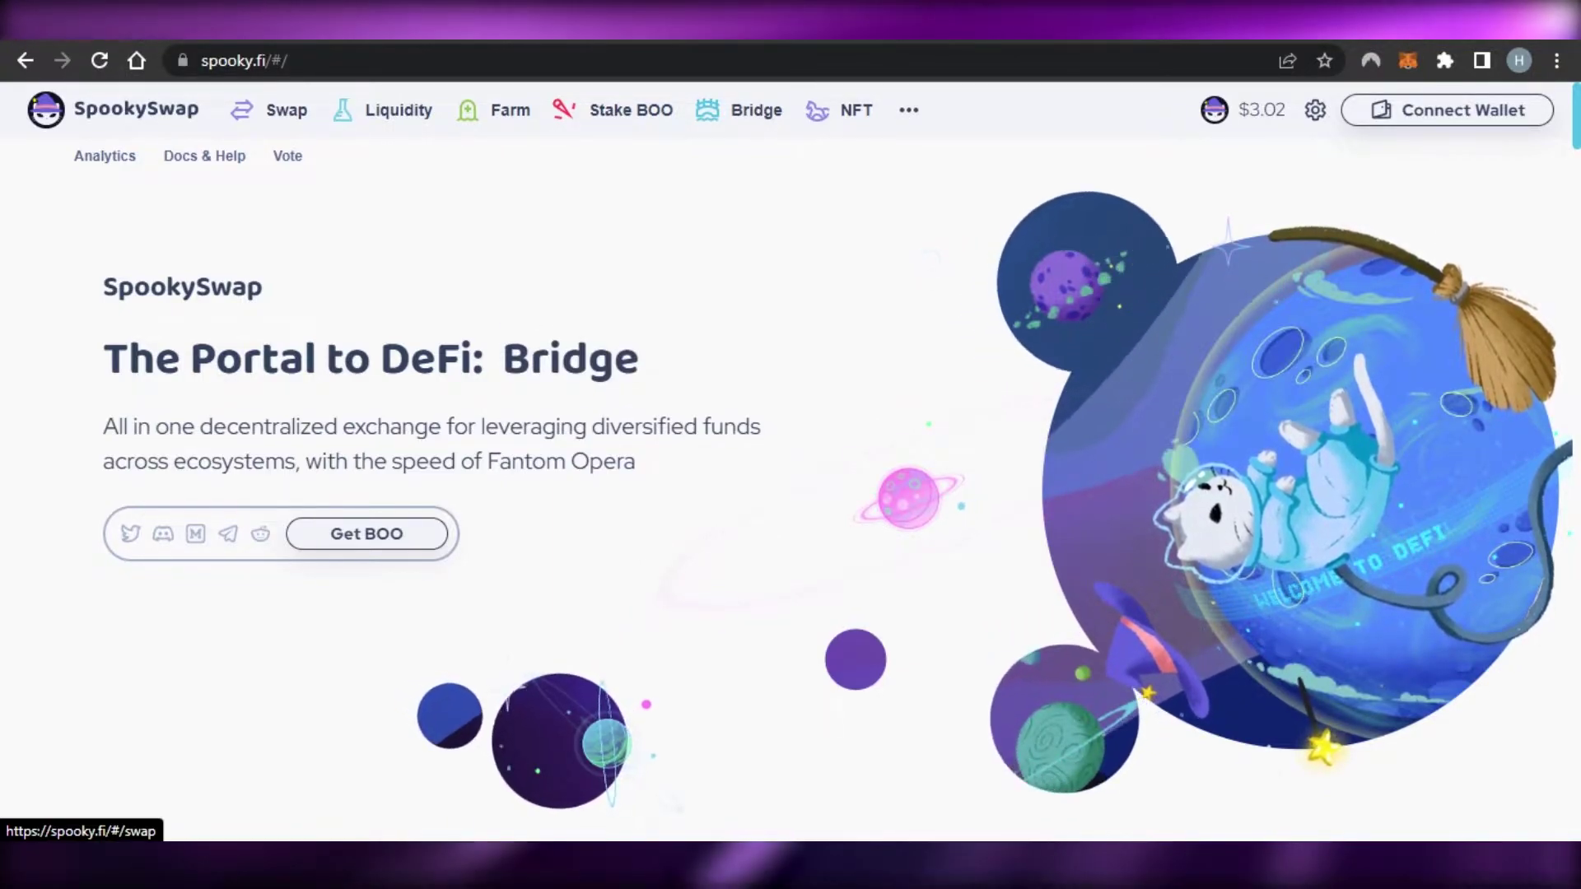
# Connect the MetaMask account to SpookySwap, approving the connection in the MetaMask popup.
pyautogui.scroll(-15, 790, 494)
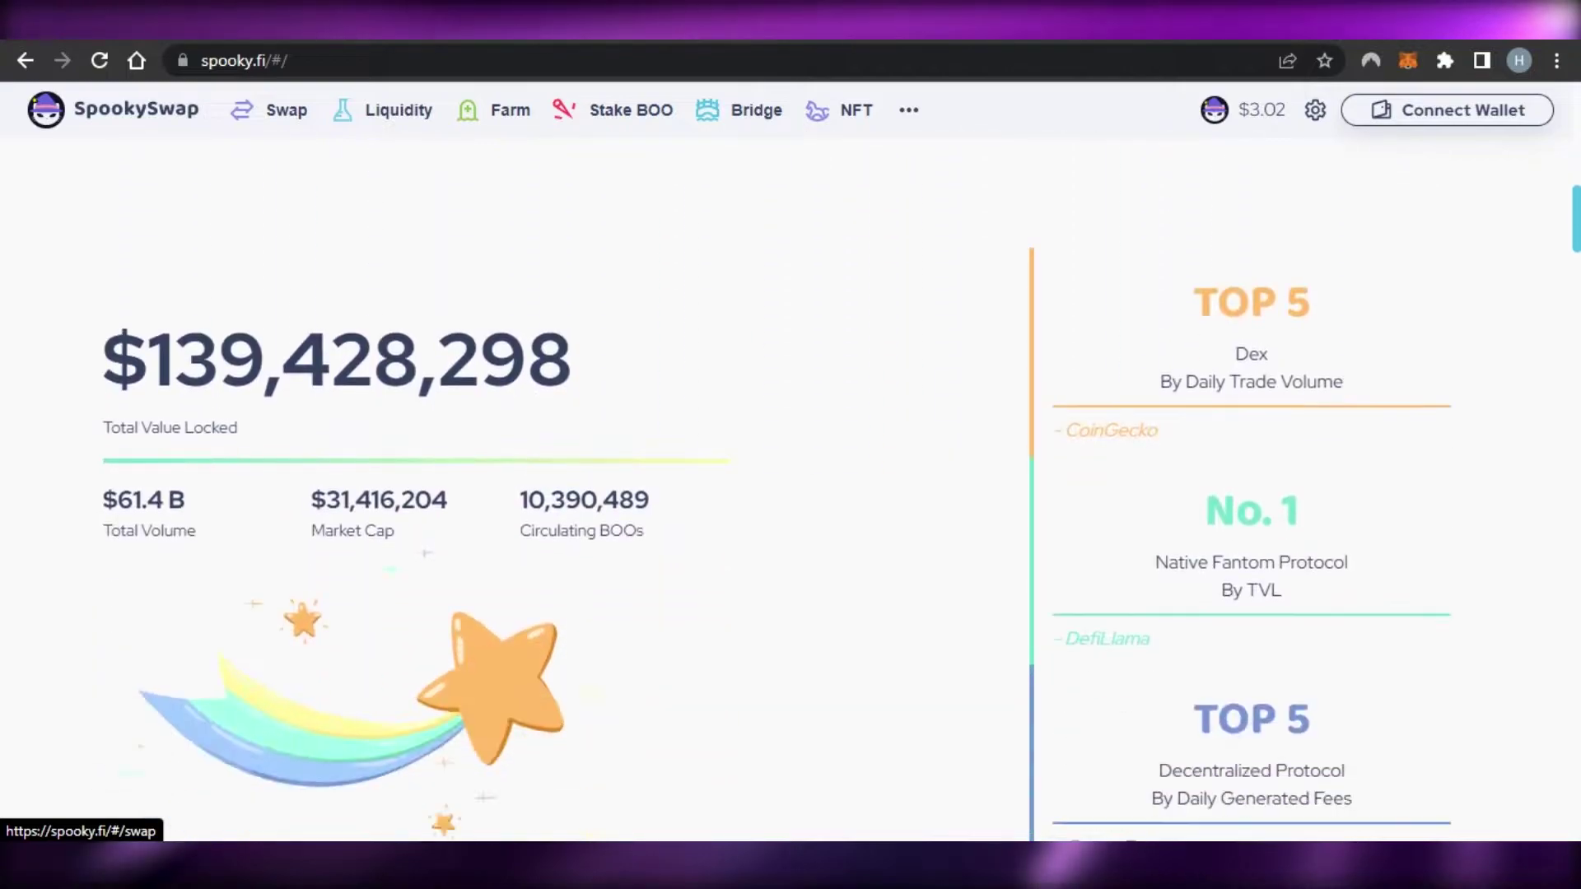
pyautogui.scroll(-12, 791, 494)
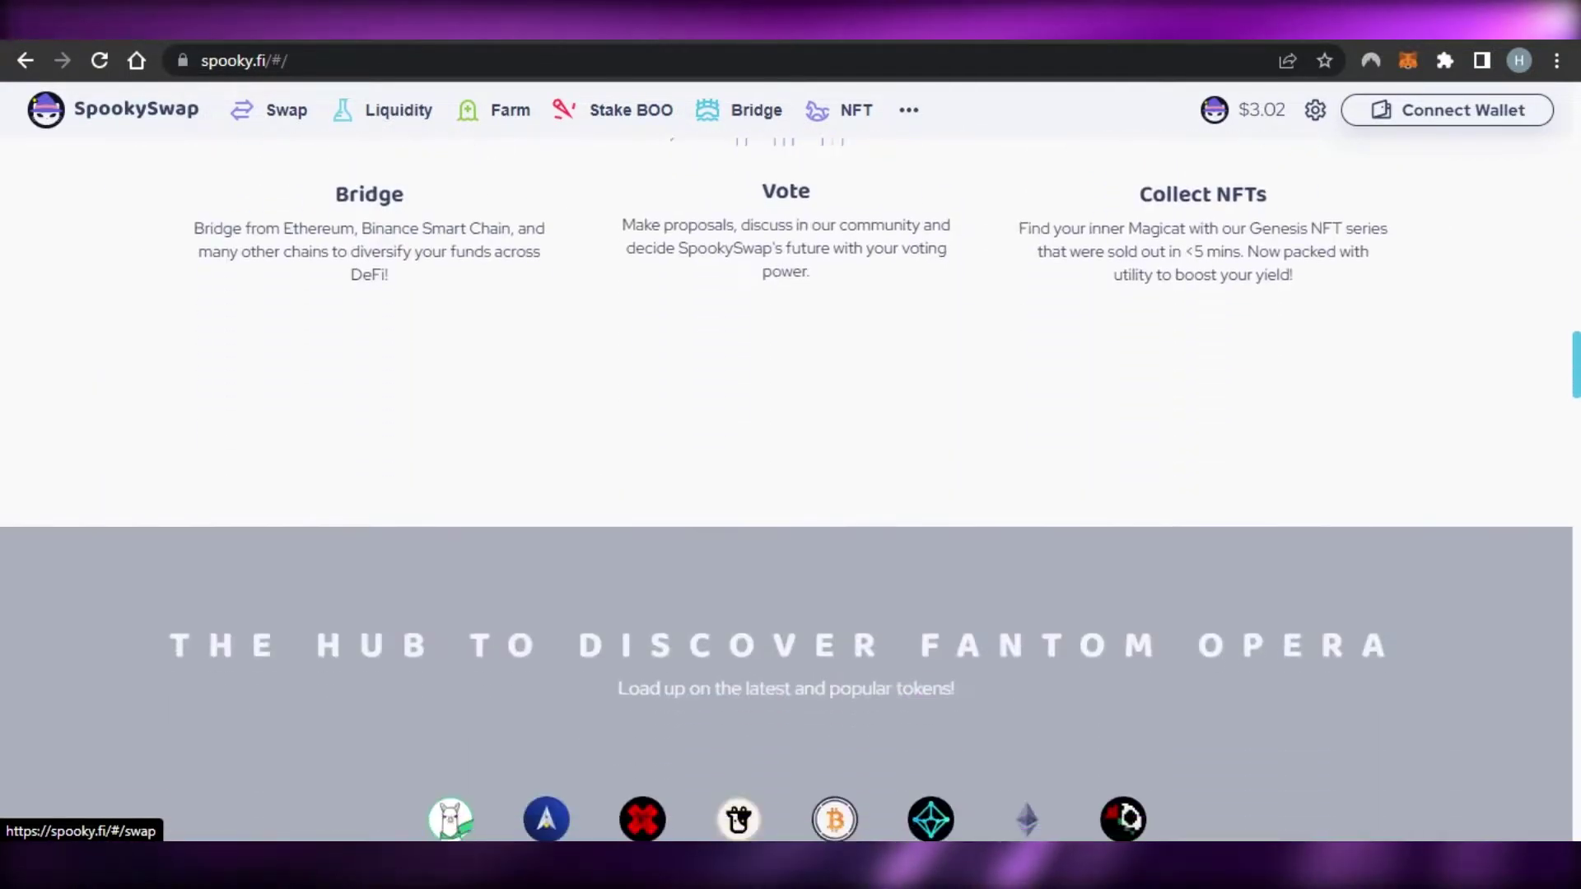
pyautogui.scroll(8, 791, 494)
pyautogui.scroll(12, 790, 493)
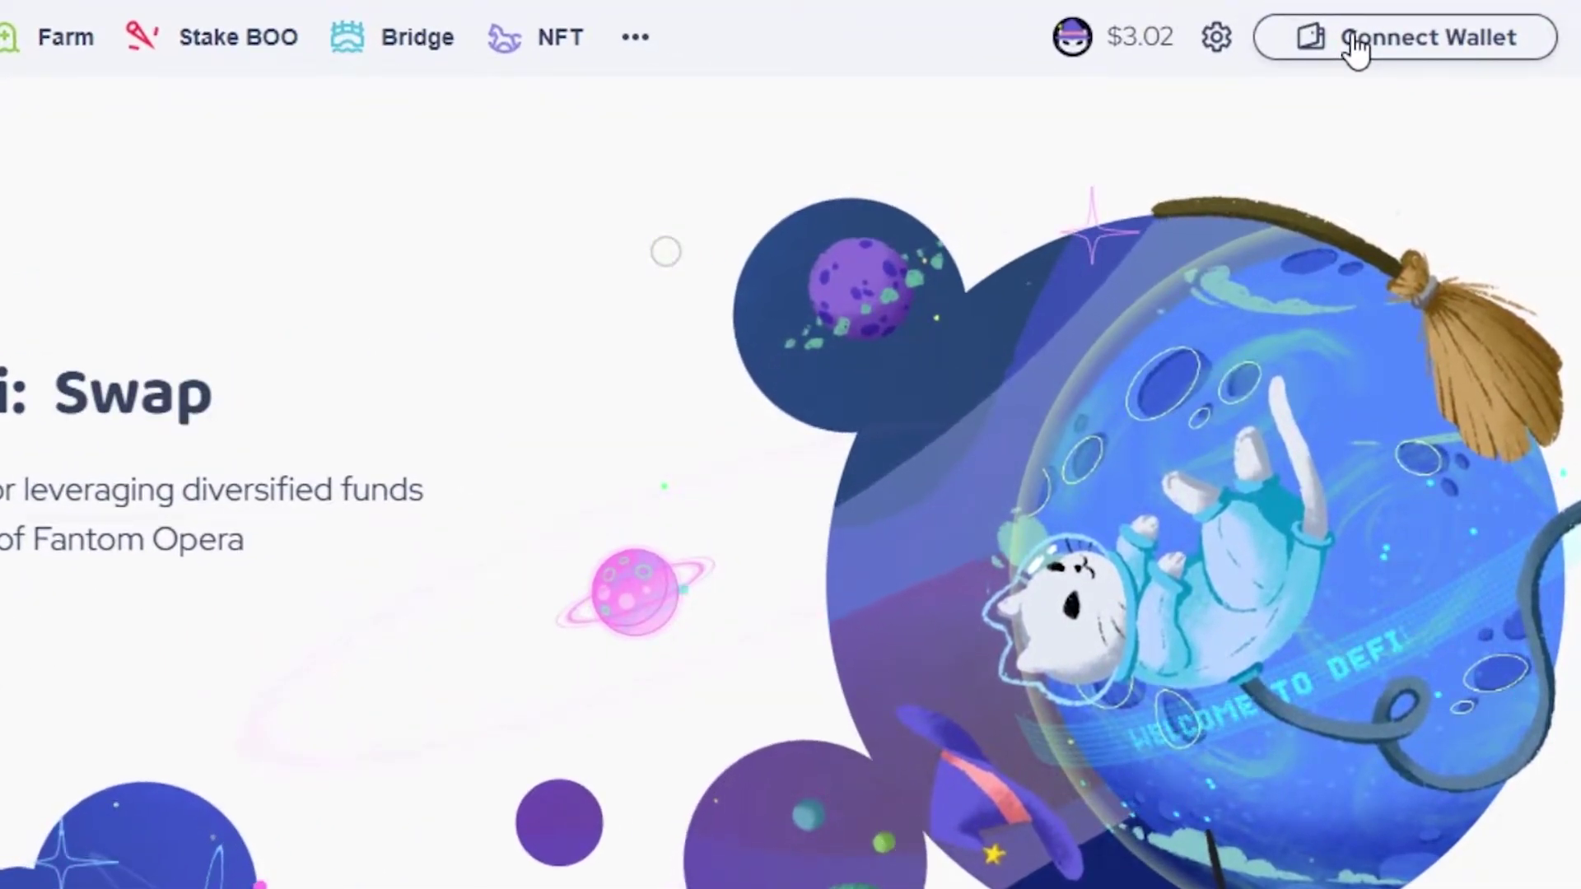
pyautogui.click(1354, 41)
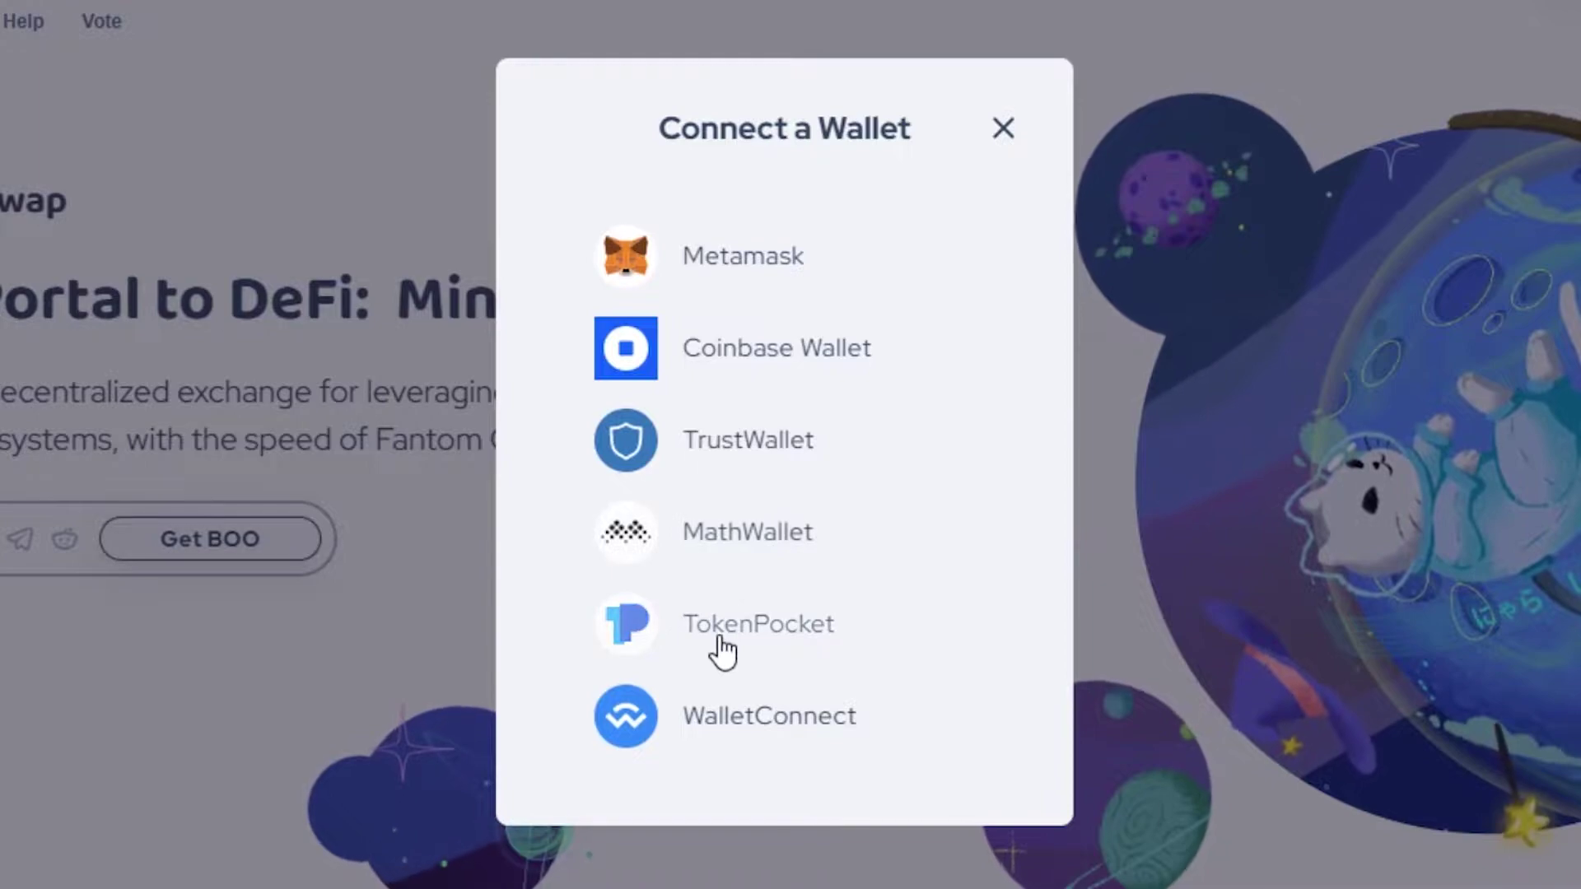
pyautogui.click(735, 272)
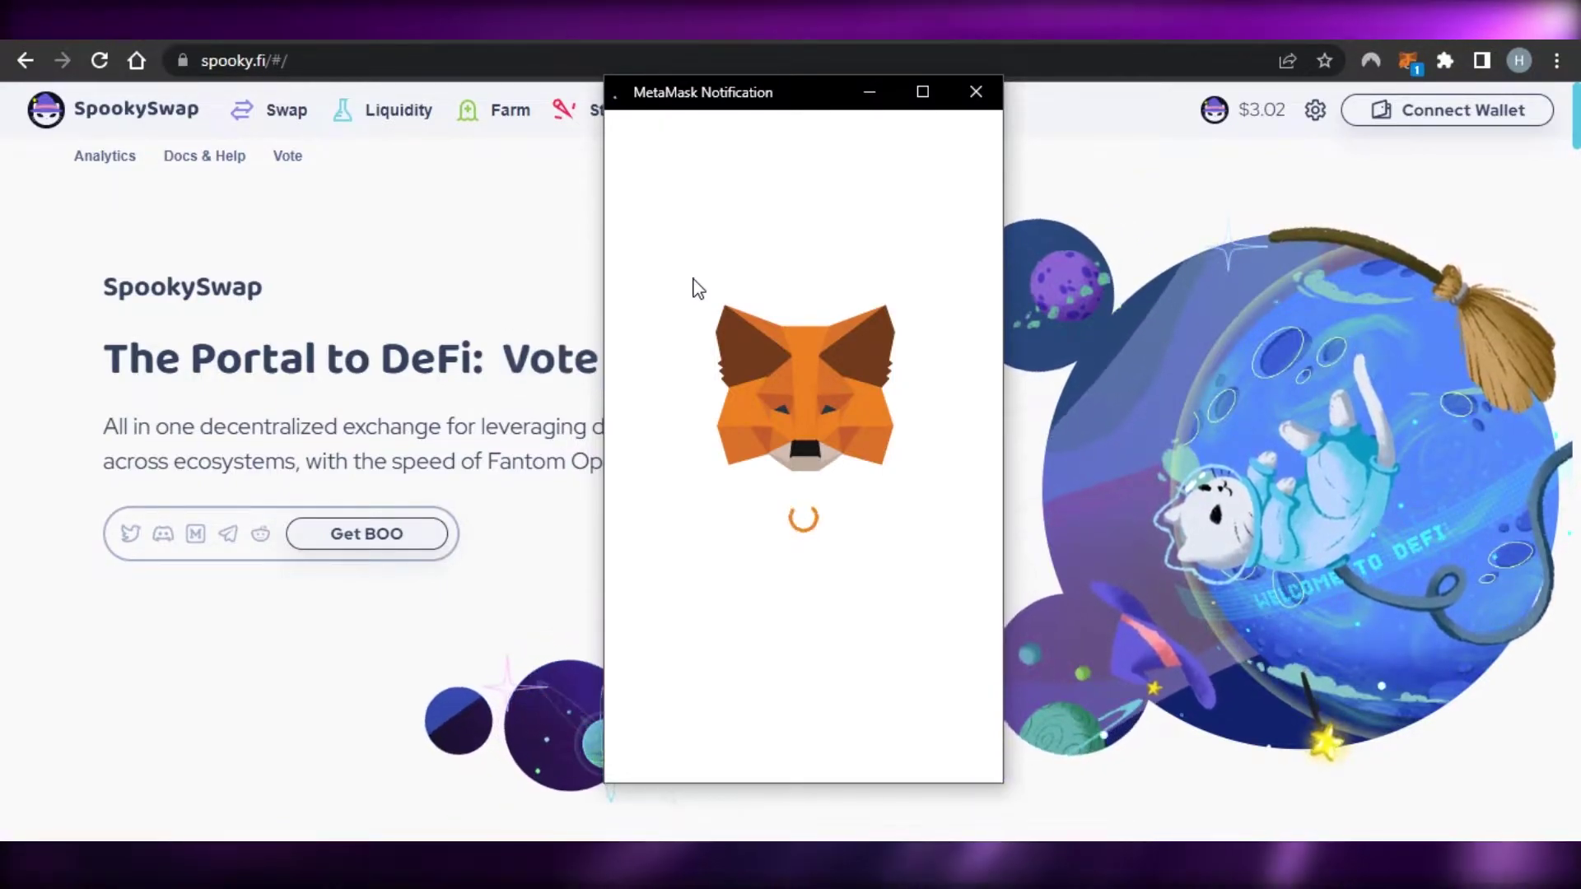
pyautogui.click(915, 741)
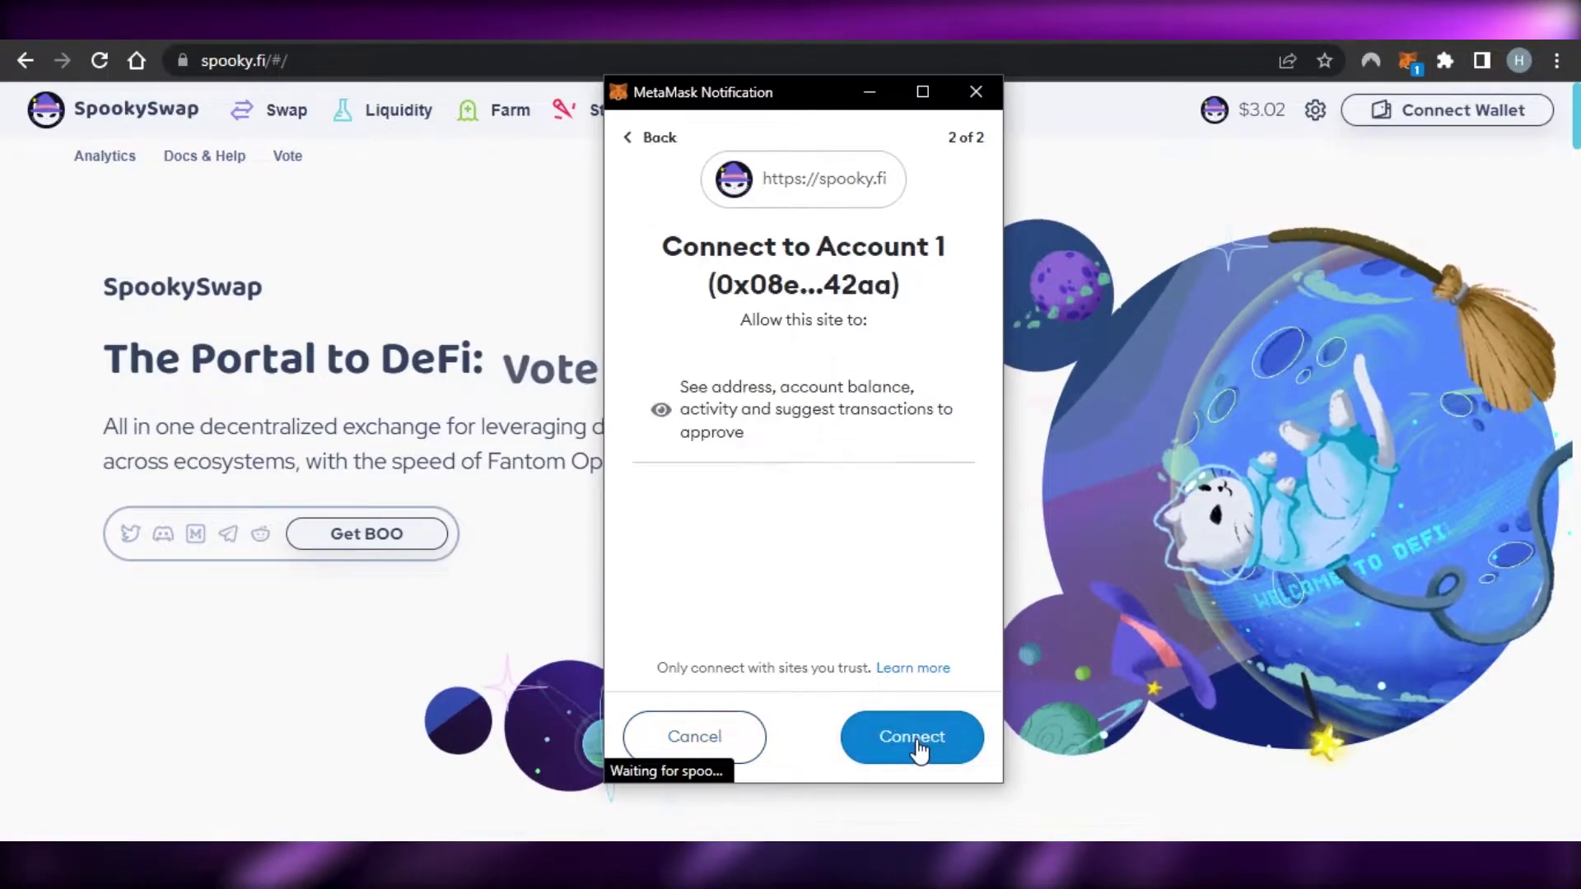
pyautogui.click(921, 748)
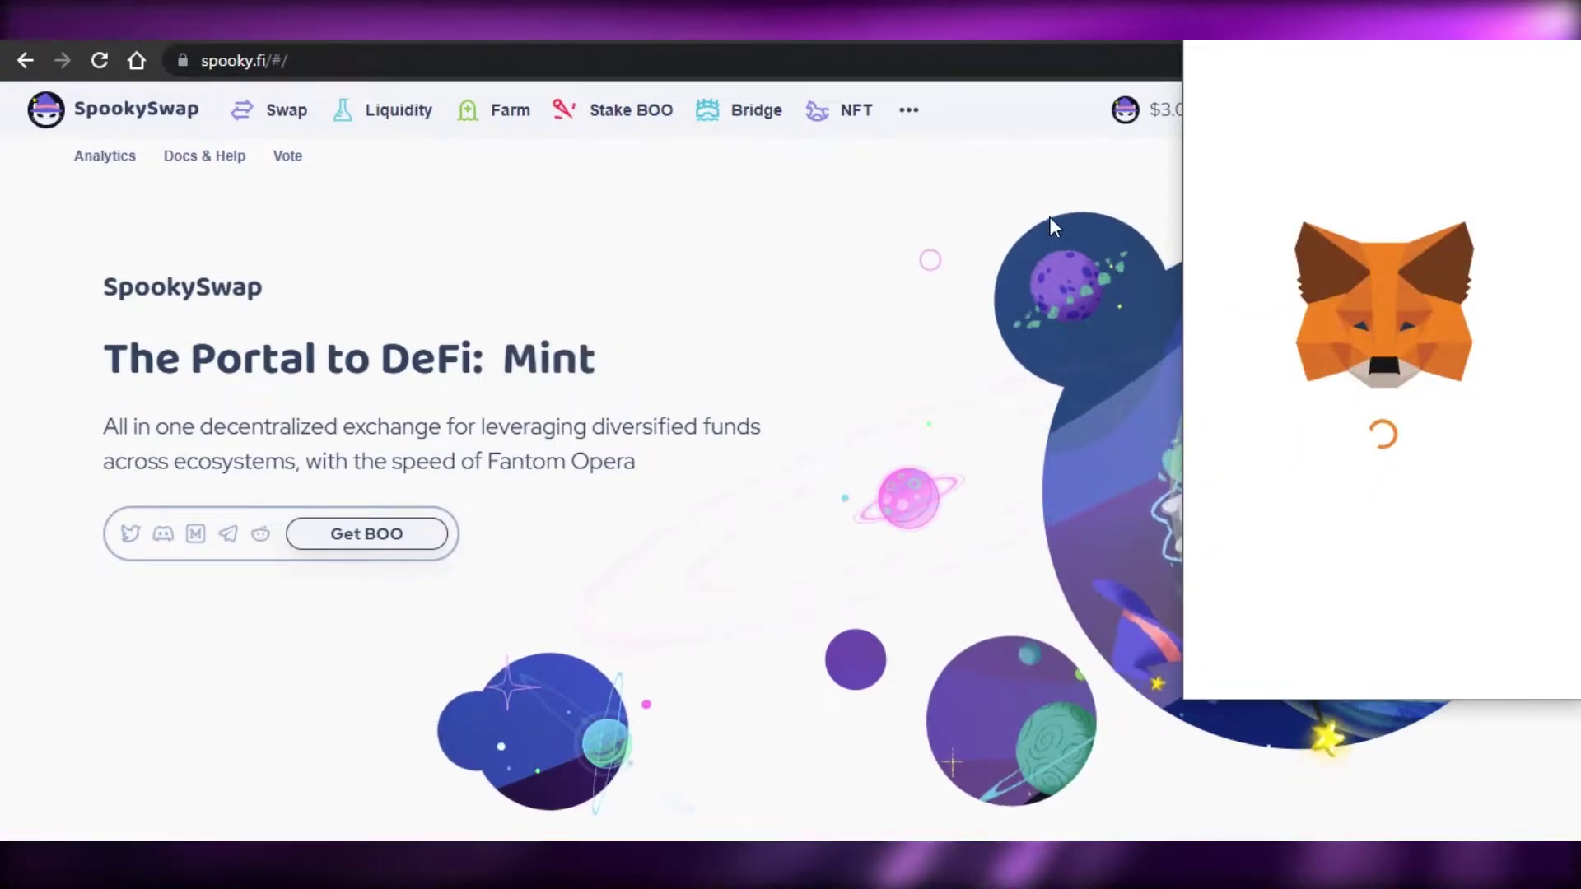
pyautogui.moveTo(1368, 26); pyautogui.dragTo(852, 36)
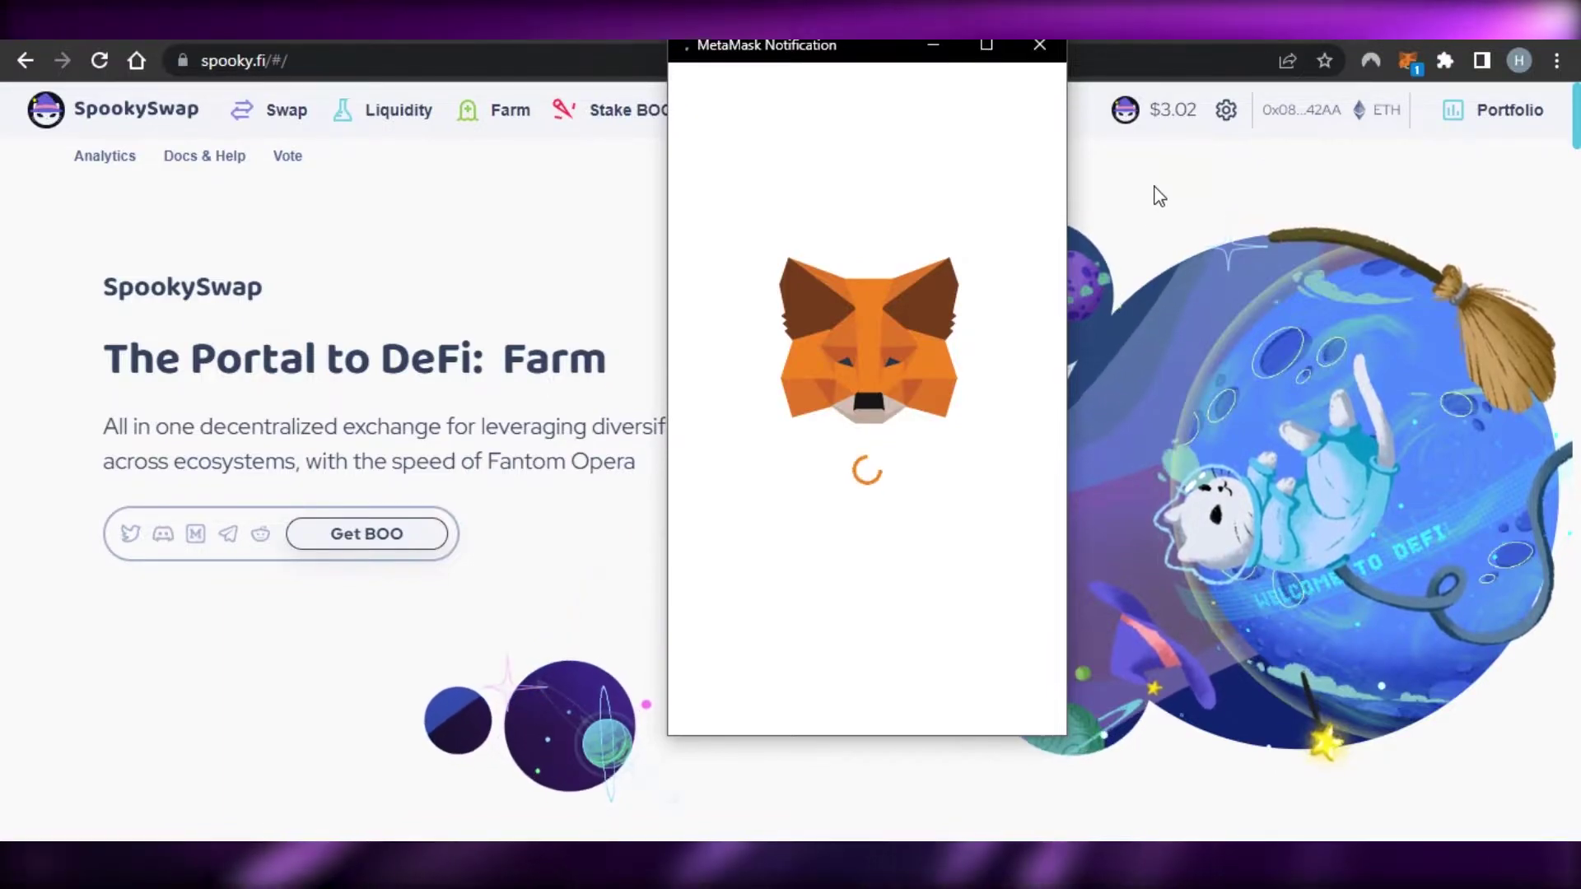
# Minimize the MetaMask popup and go to the Swap page set to FTM for BOO.
pyautogui.click(934, 45)
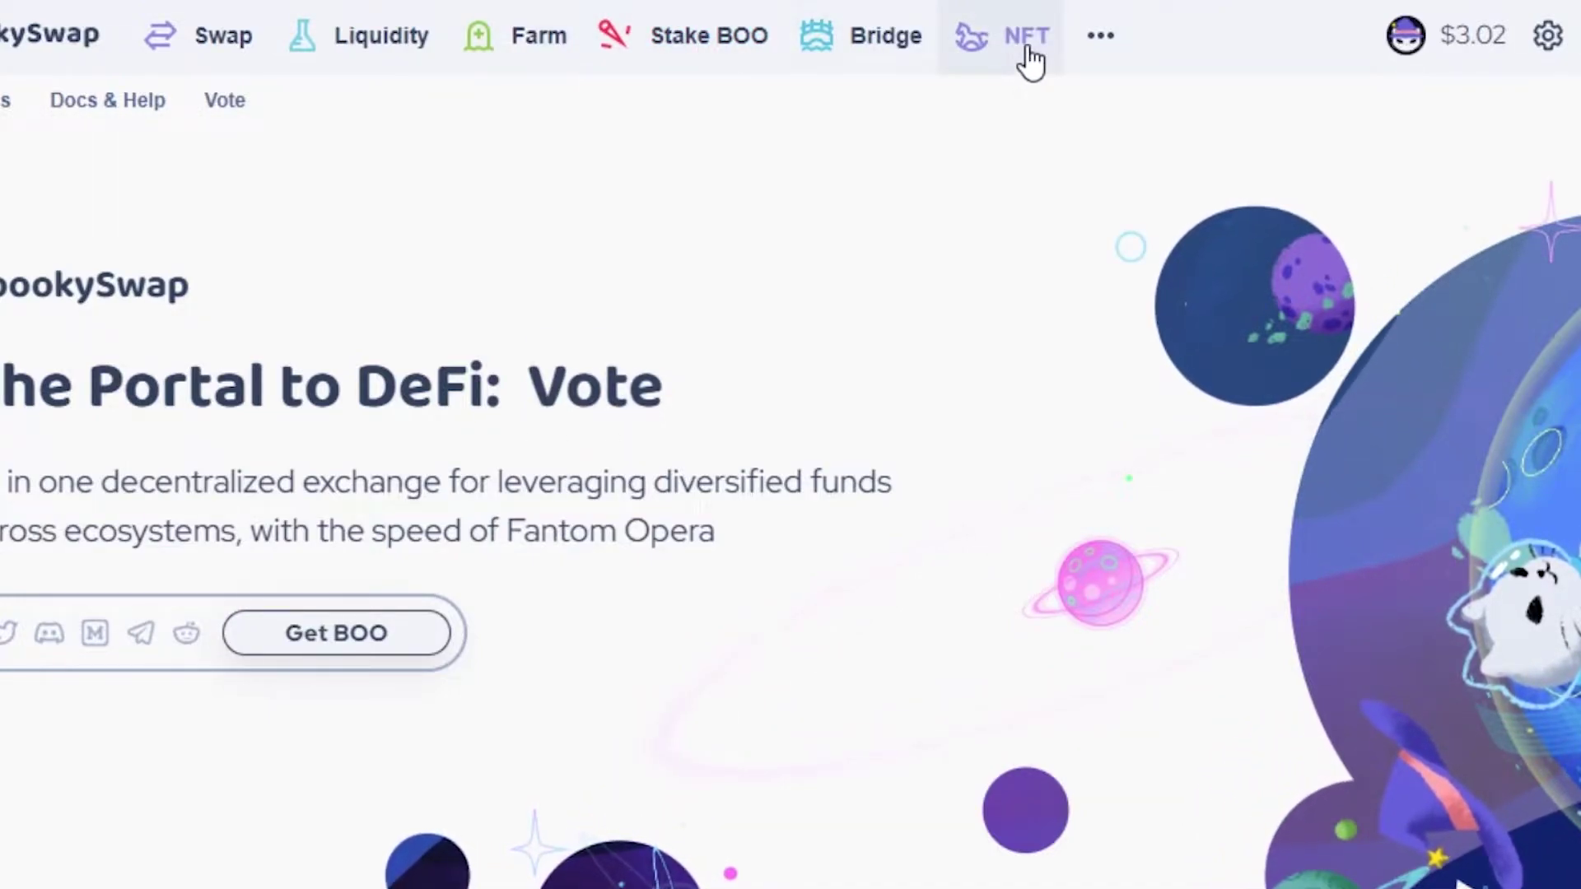
pyautogui.moveTo(1101, 46)
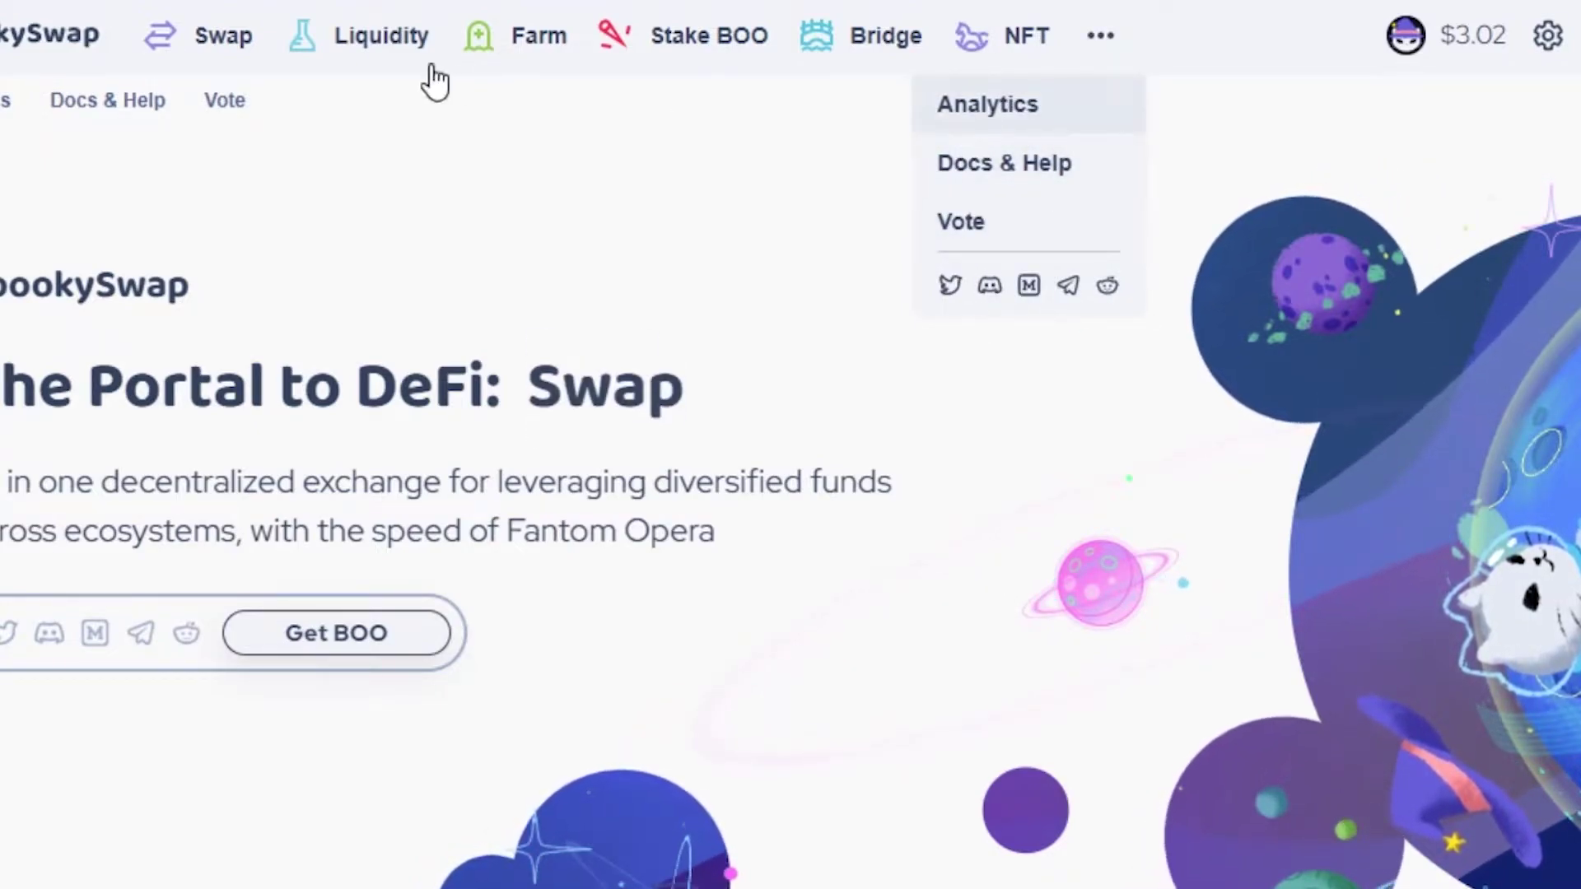
pyautogui.click(220, 65)
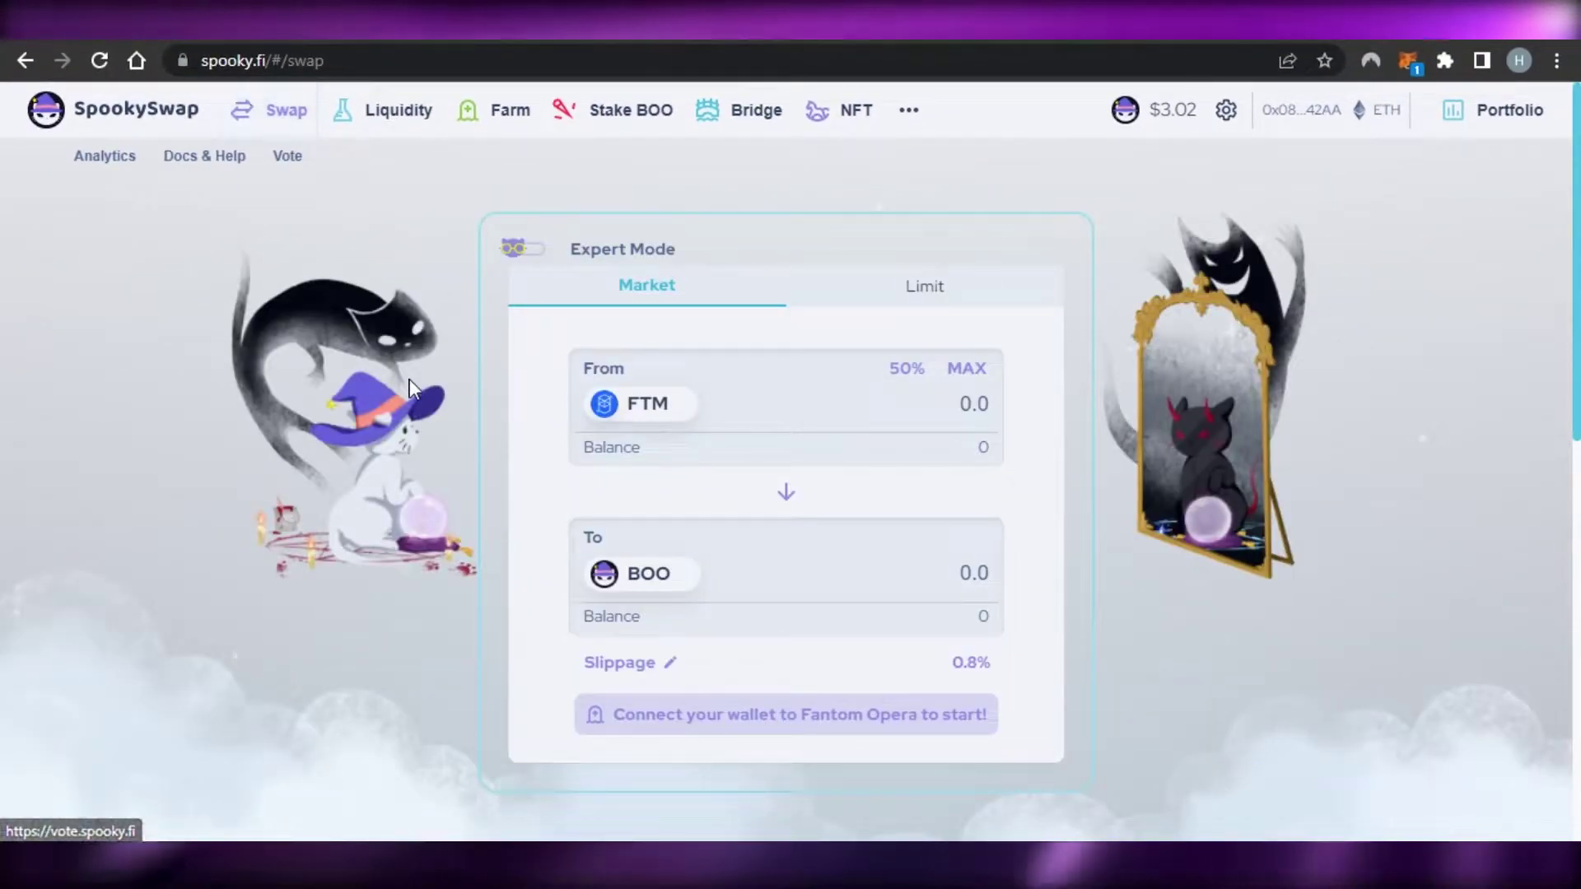
pyautogui.scroll(-4, 1436, 335)
pyautogui.scroll(-4, 790, 486)
pyautogui.scroll(9, 791, 486)
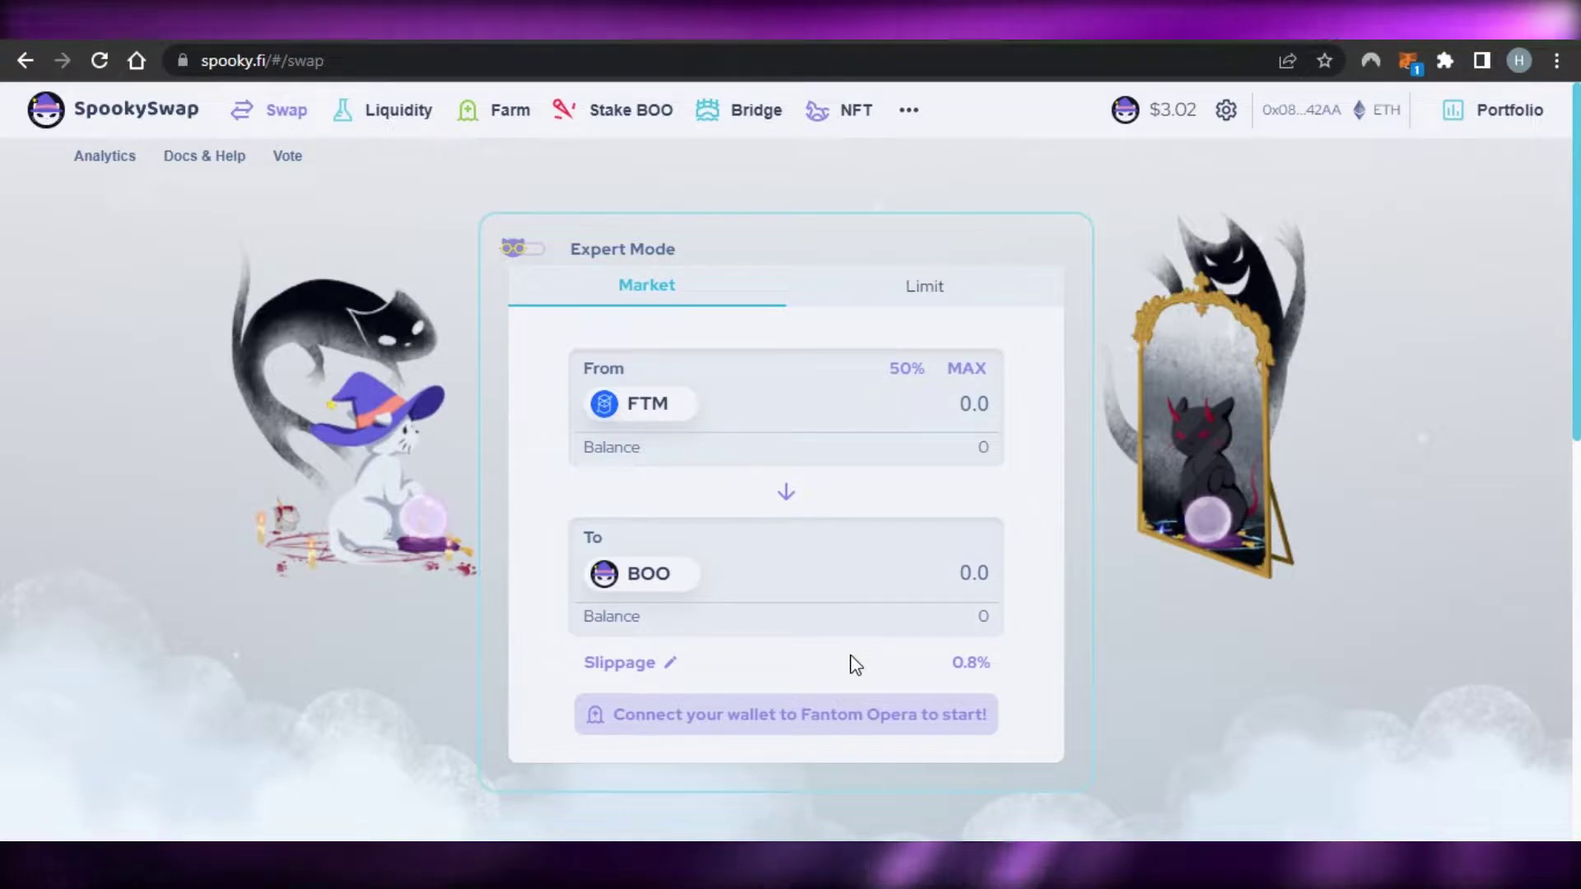
pyautogui.click(650, 404)
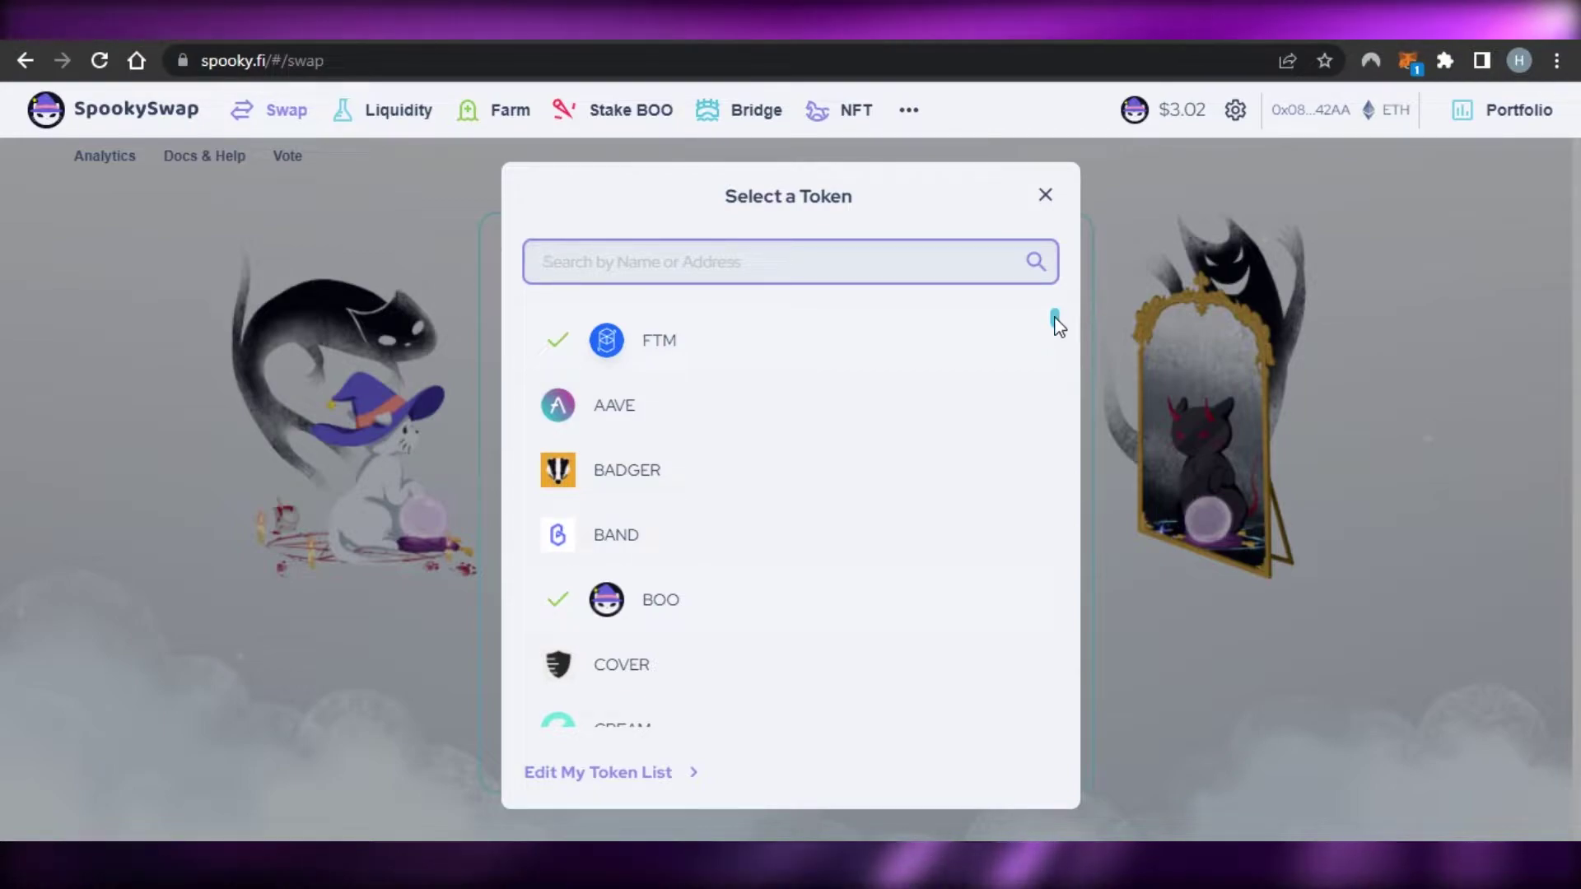
pyautogui.moveTo(1054, 322); pyautogui.dragTo(1055, 471)
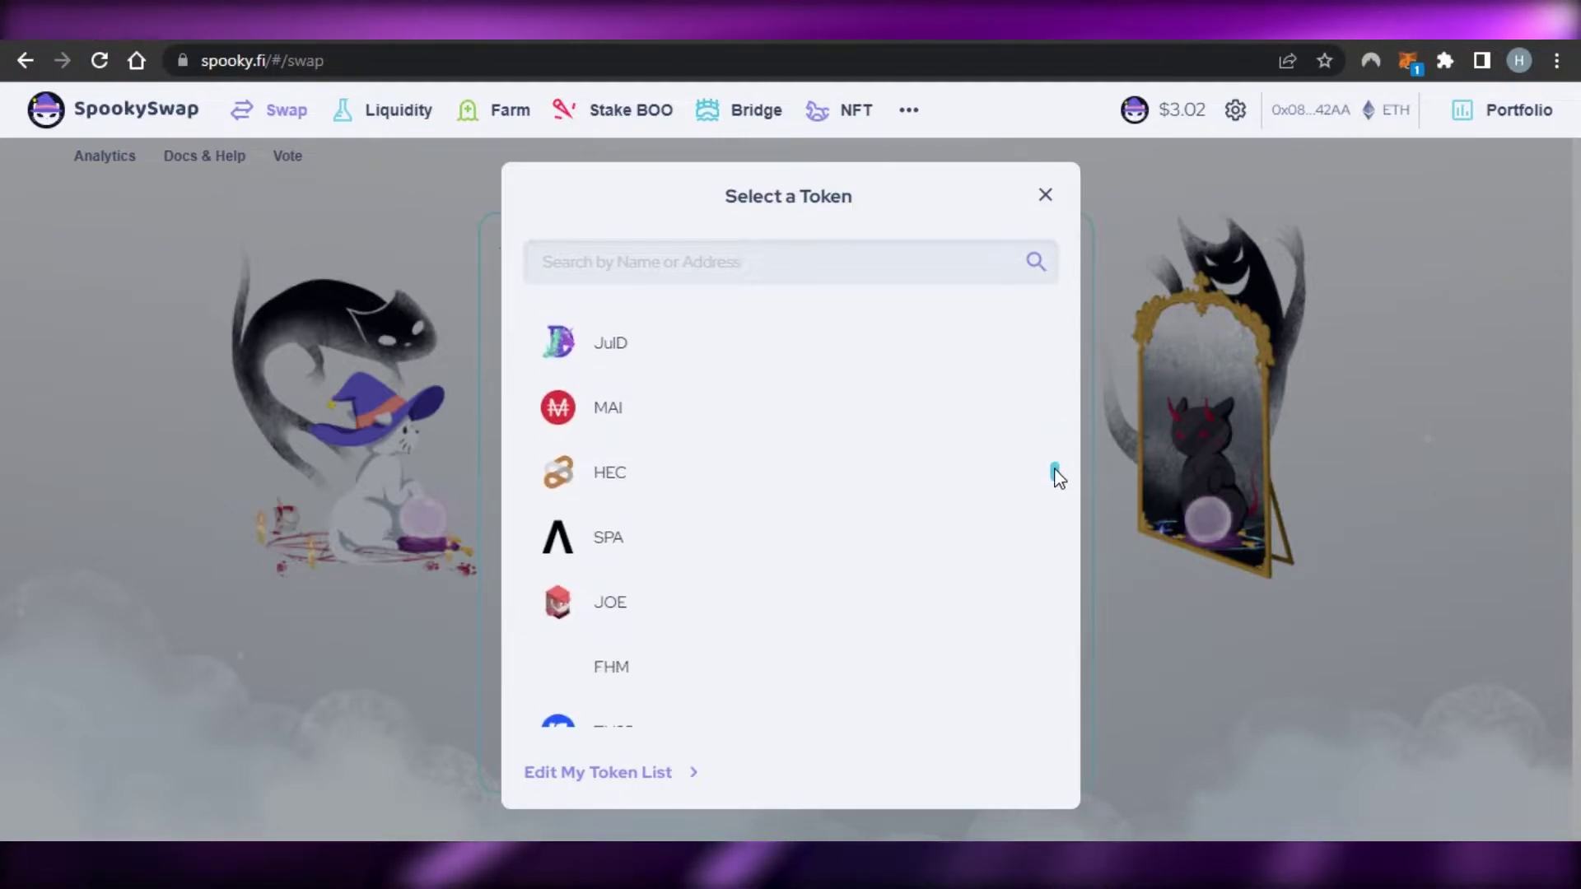
pyautogui.click(1046, 198)
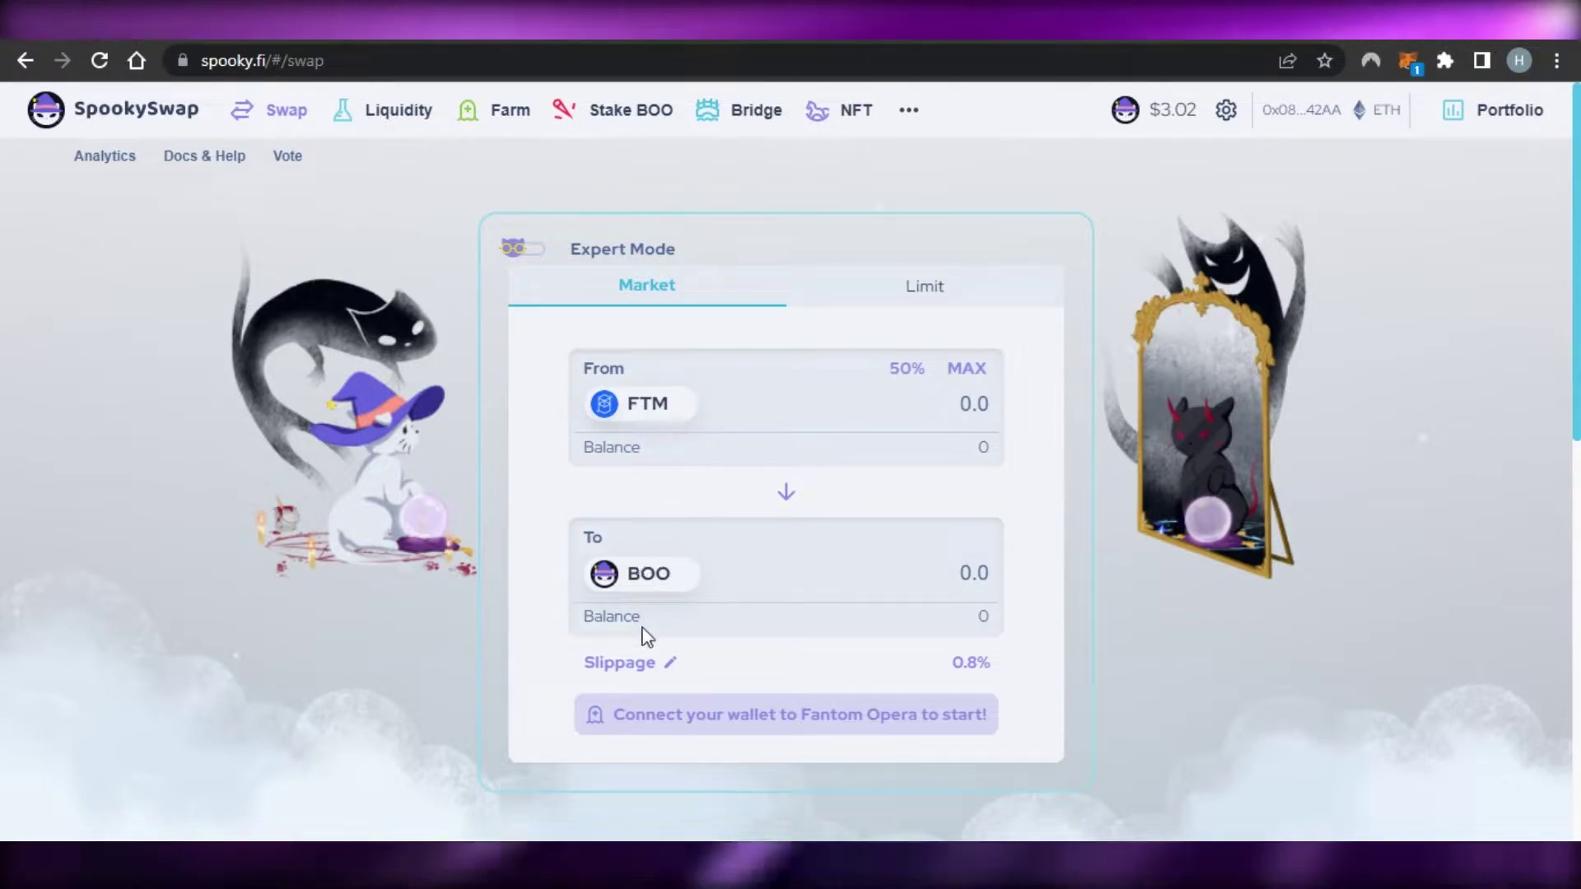
pyautogui.click(659, 587)
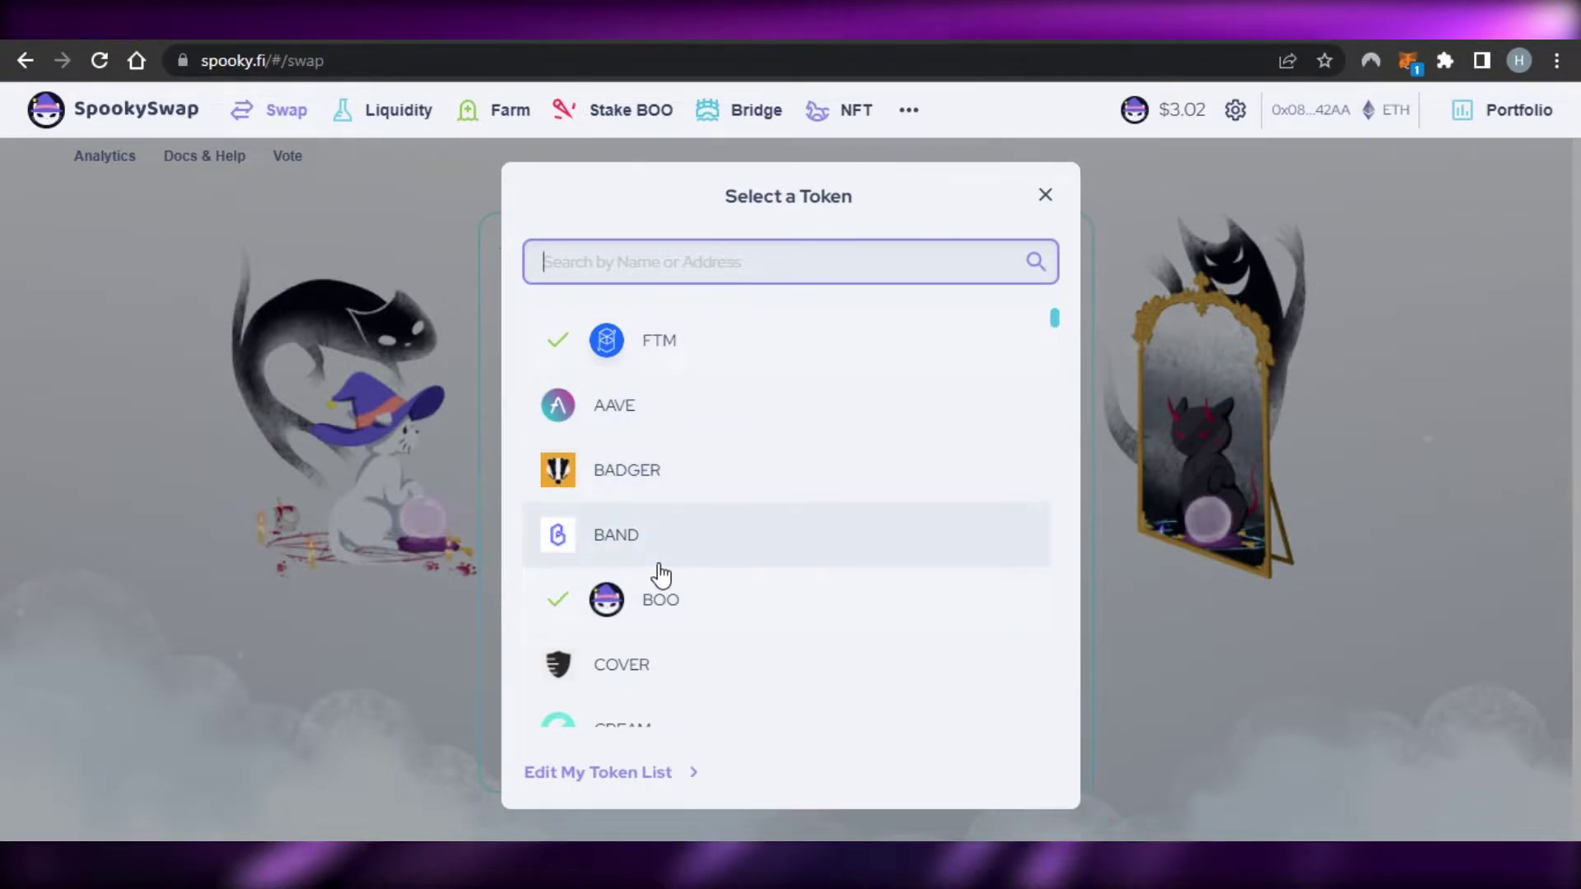
pyautogui.click(1198, 574)
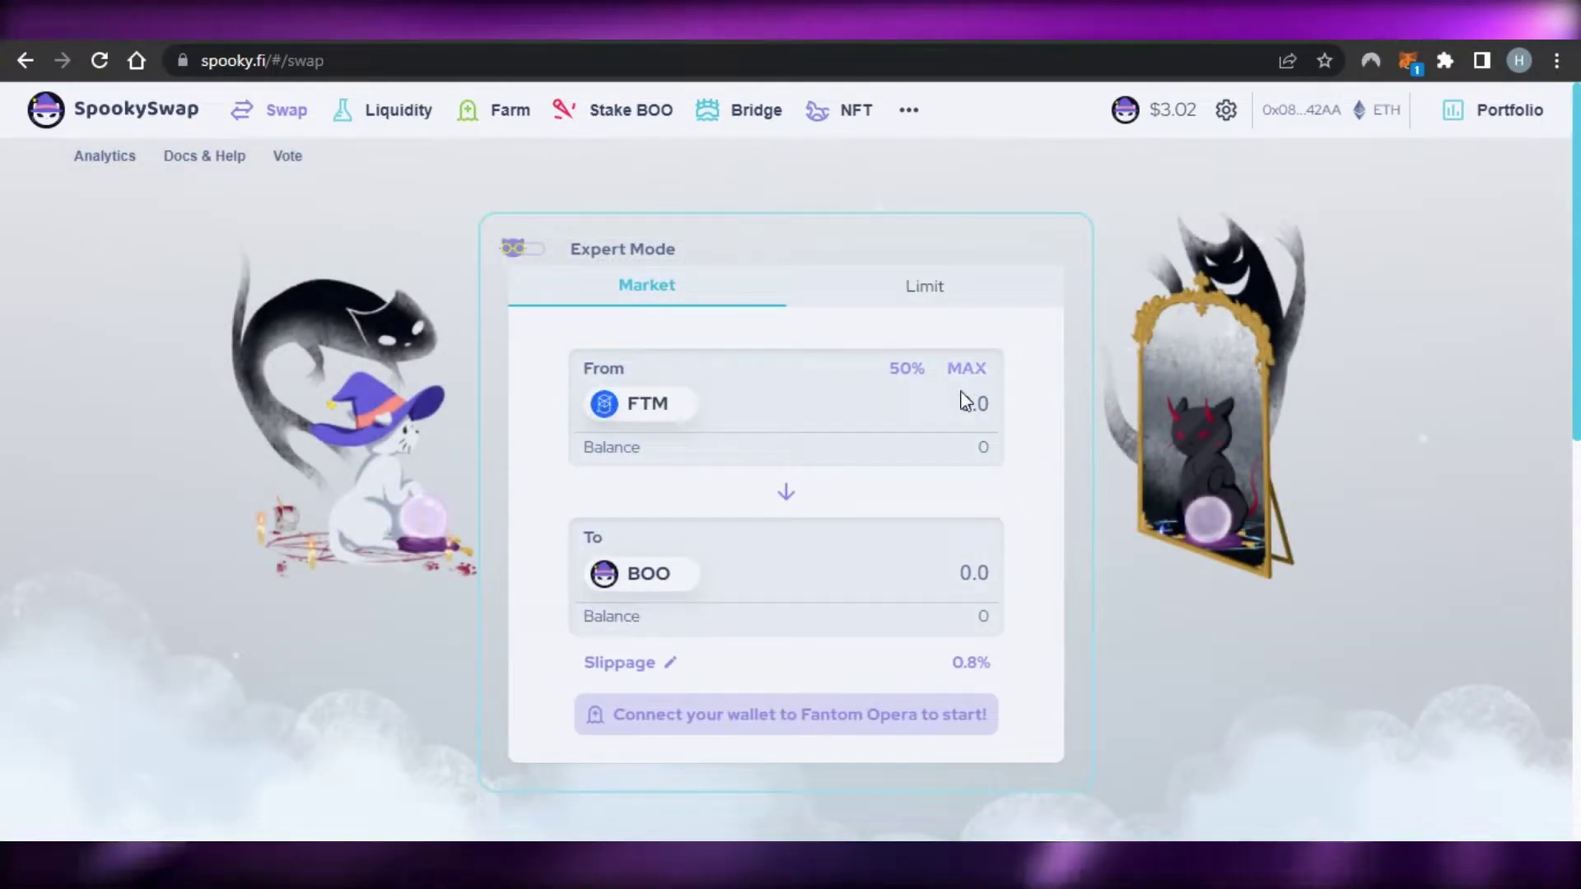
# Enter 100 FTM to swap and review the 11.3811 BOO estimate with price and fee details.
pyautogui.click(960, 403)
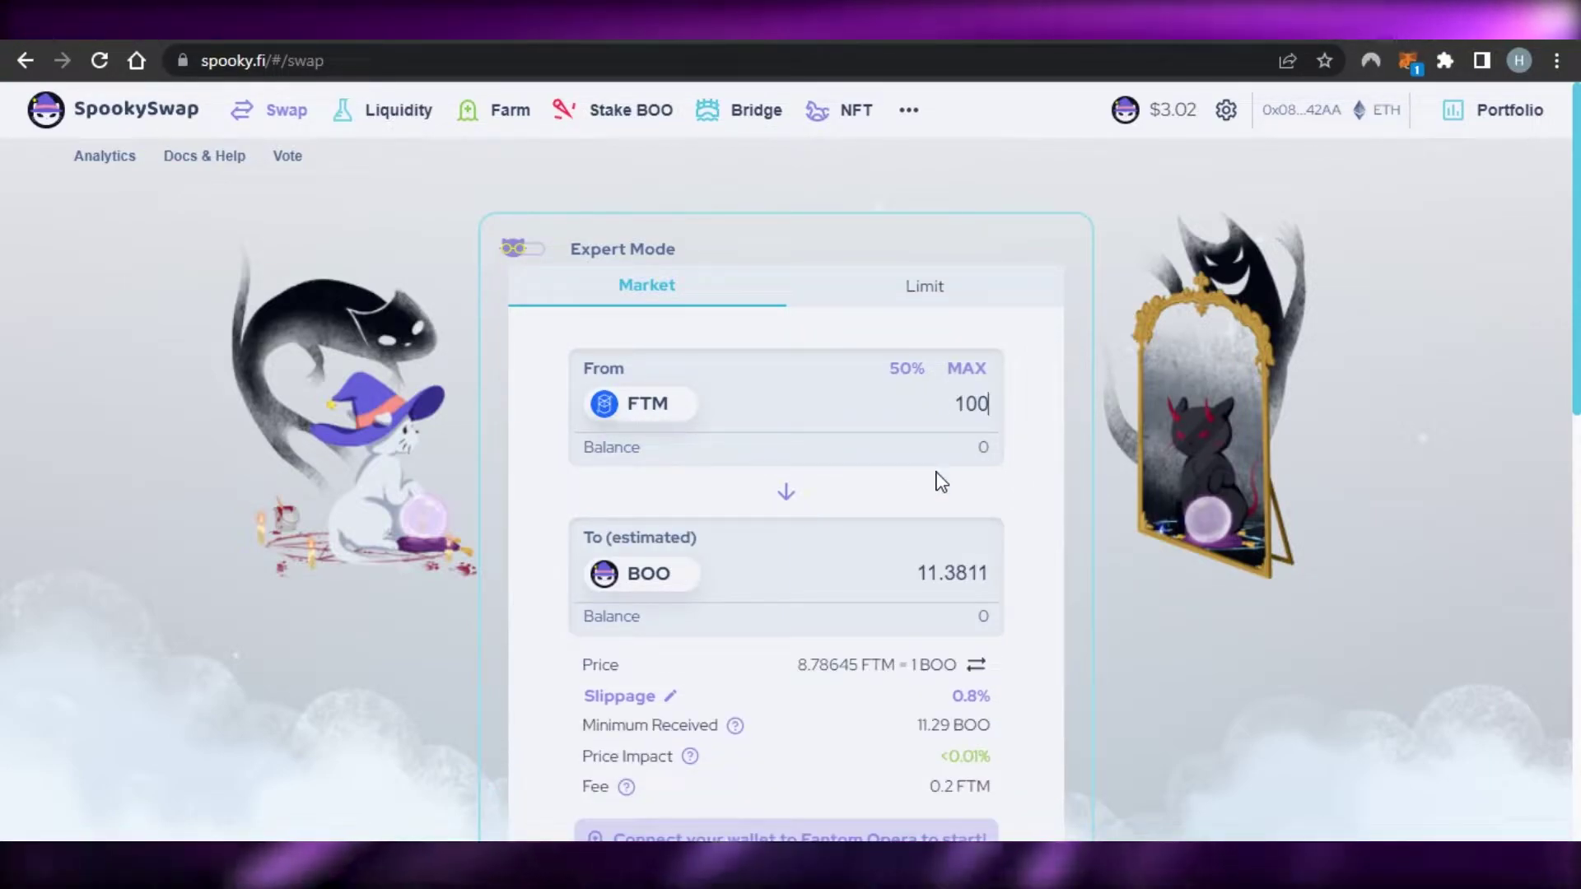
pyautogui.scroll(-1, 829, 597)
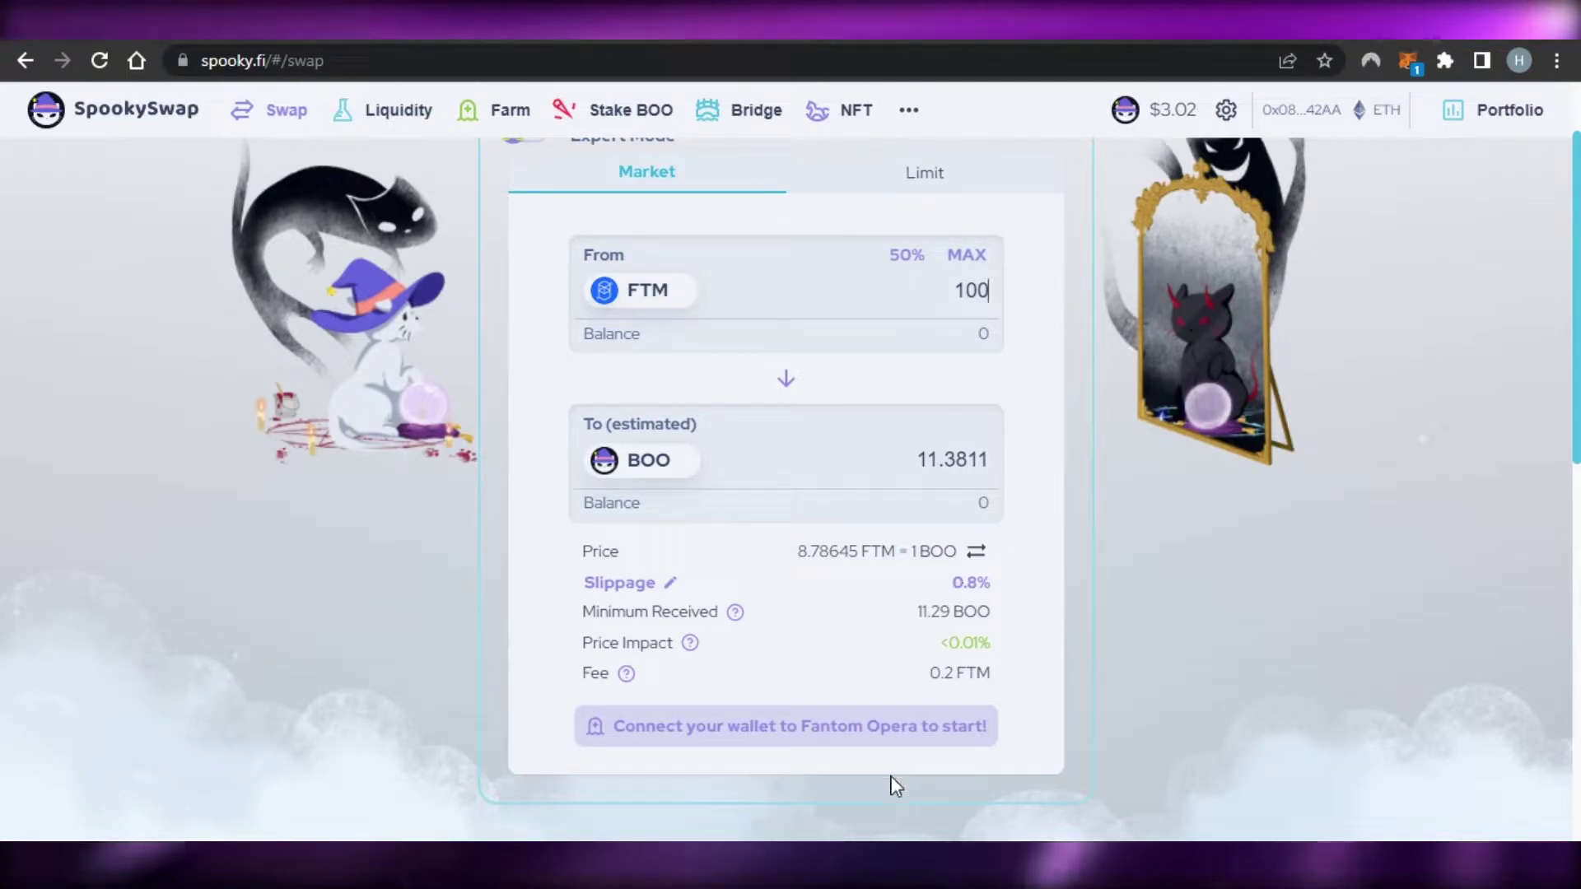
# In Settings, turn on the dark theme and leave the RPC endpoint on Public 2.
pyautogui.click(670, 585)
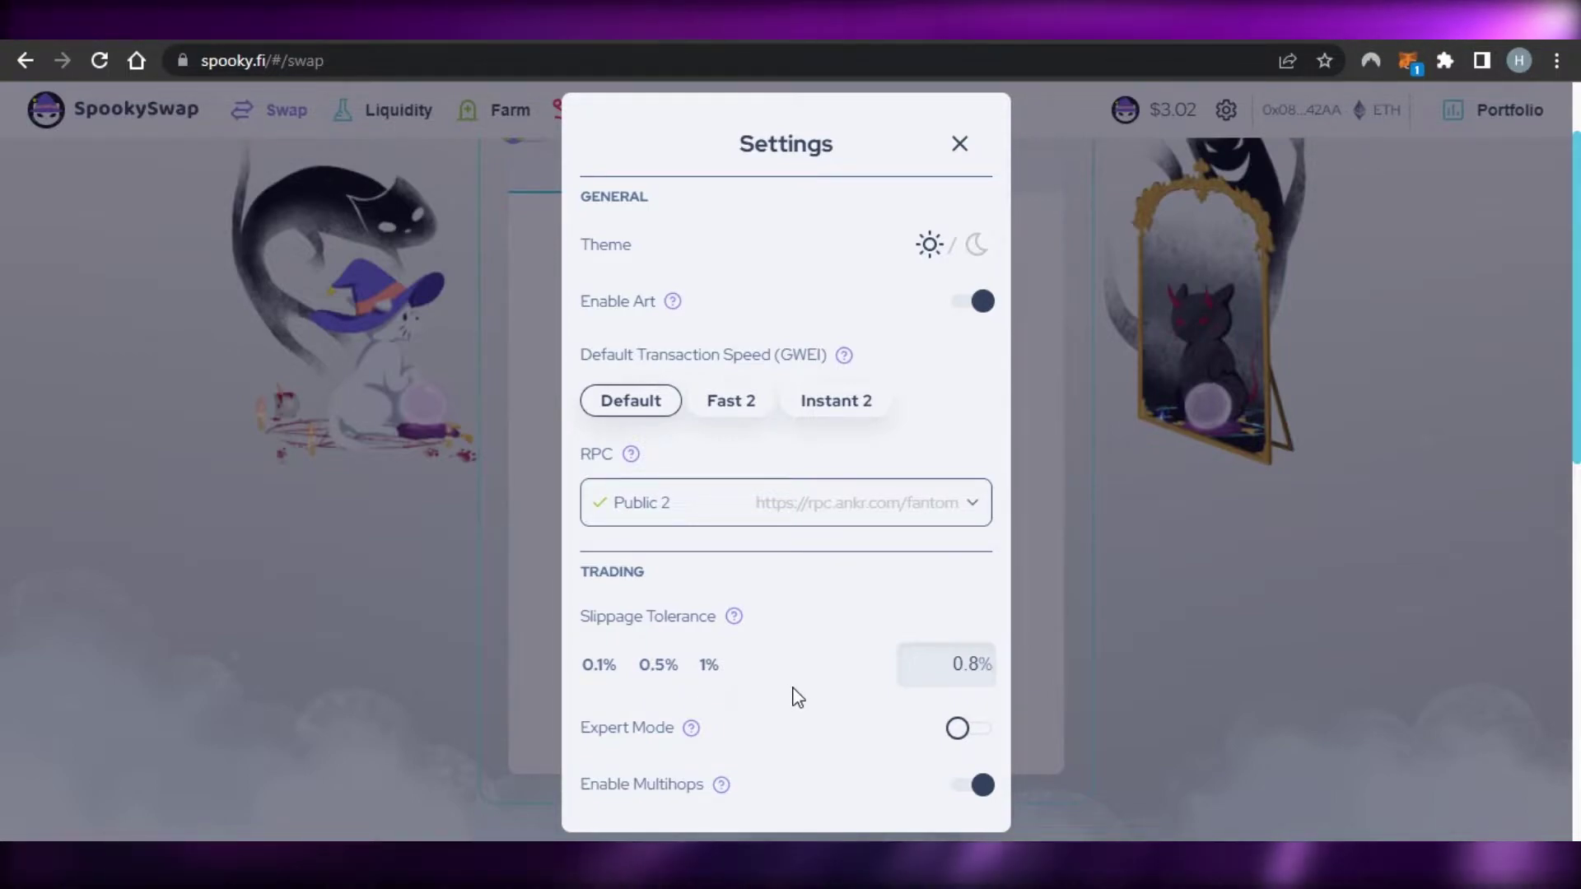
pyautogui.click(974, 245)
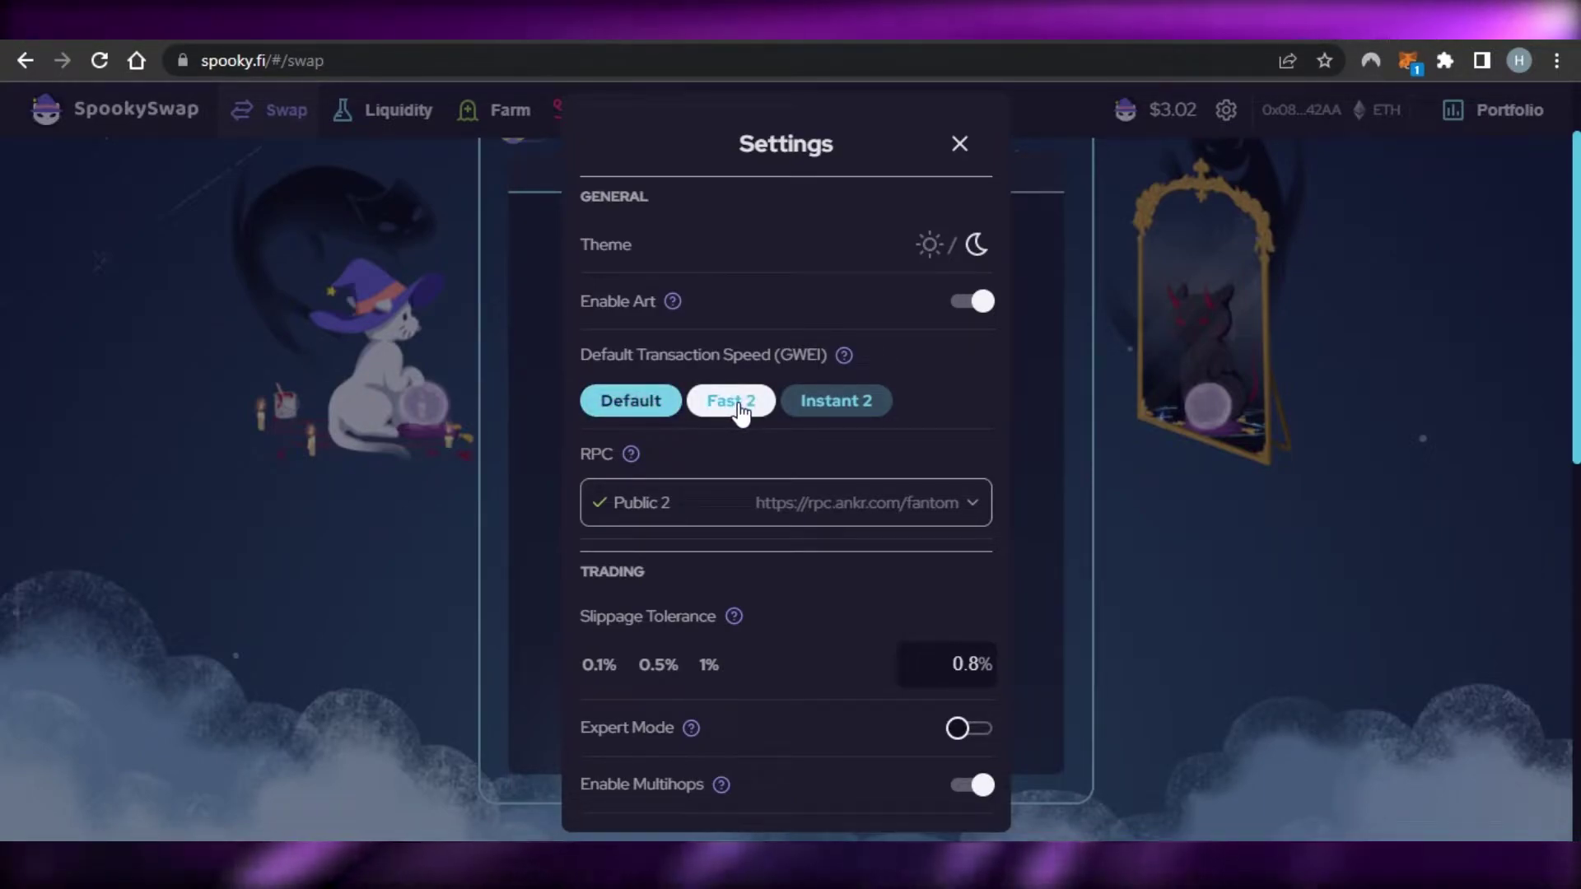
pyautogui.click(802, 512)
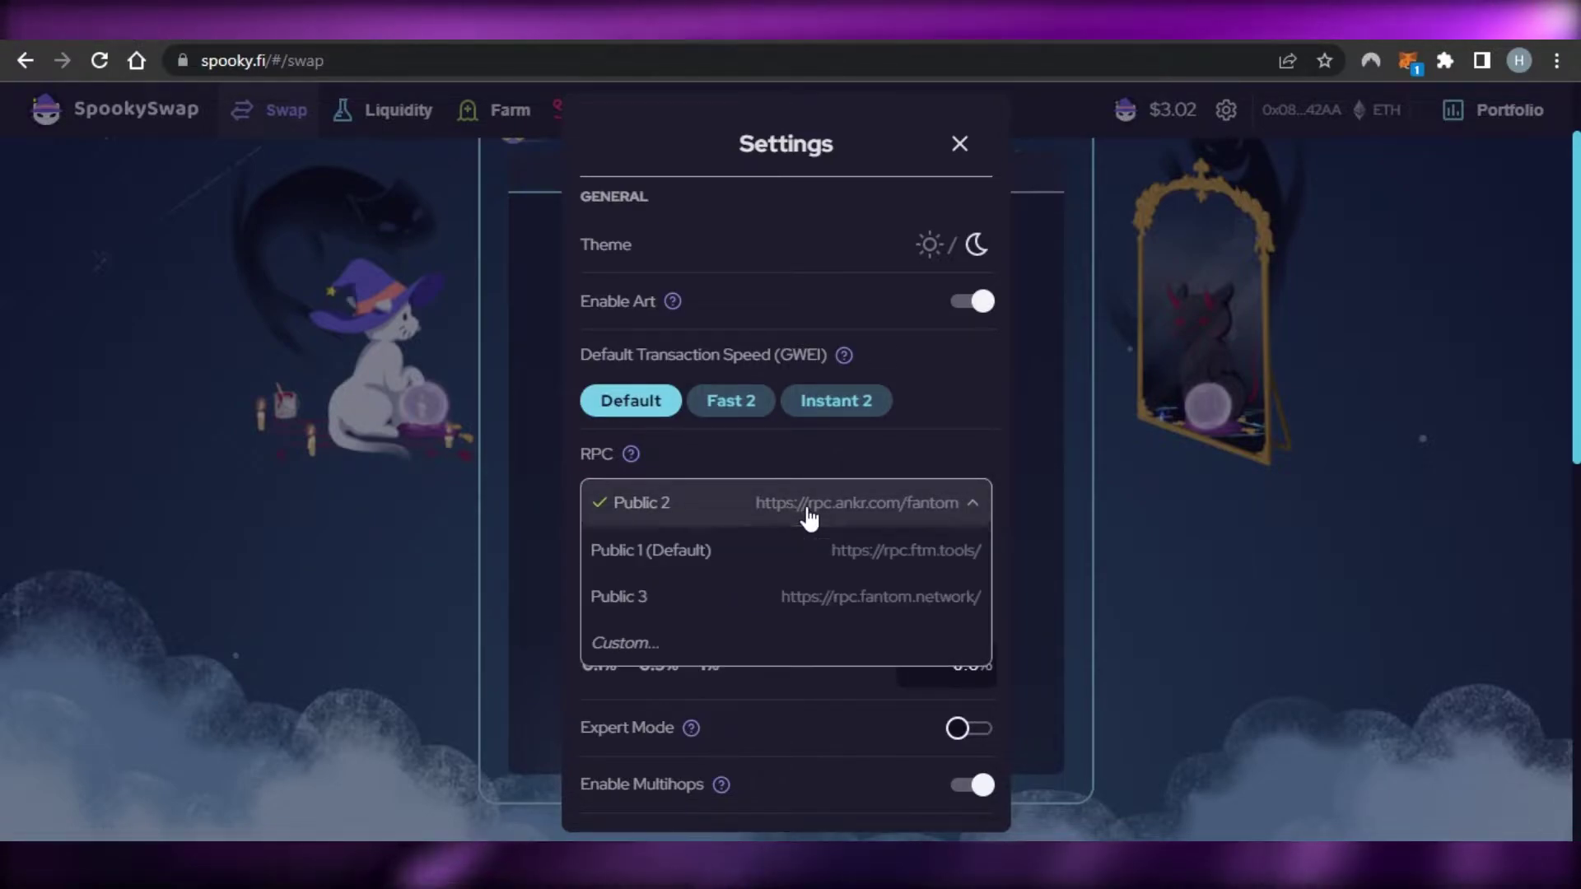
pyautogui.click(734, 513)
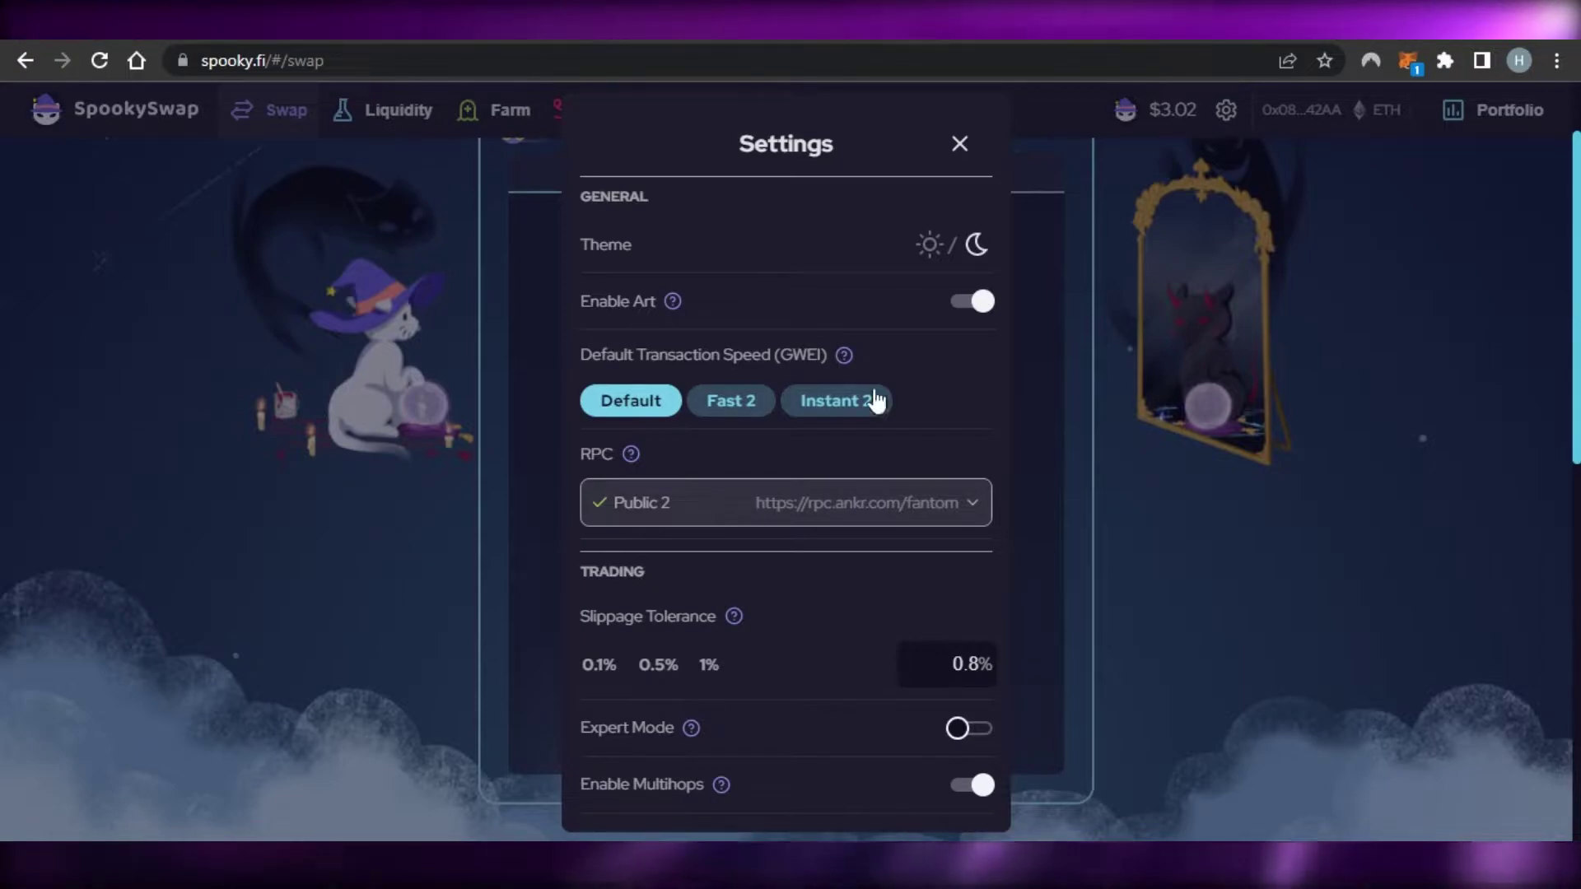
pyautogui.click(960, 144)
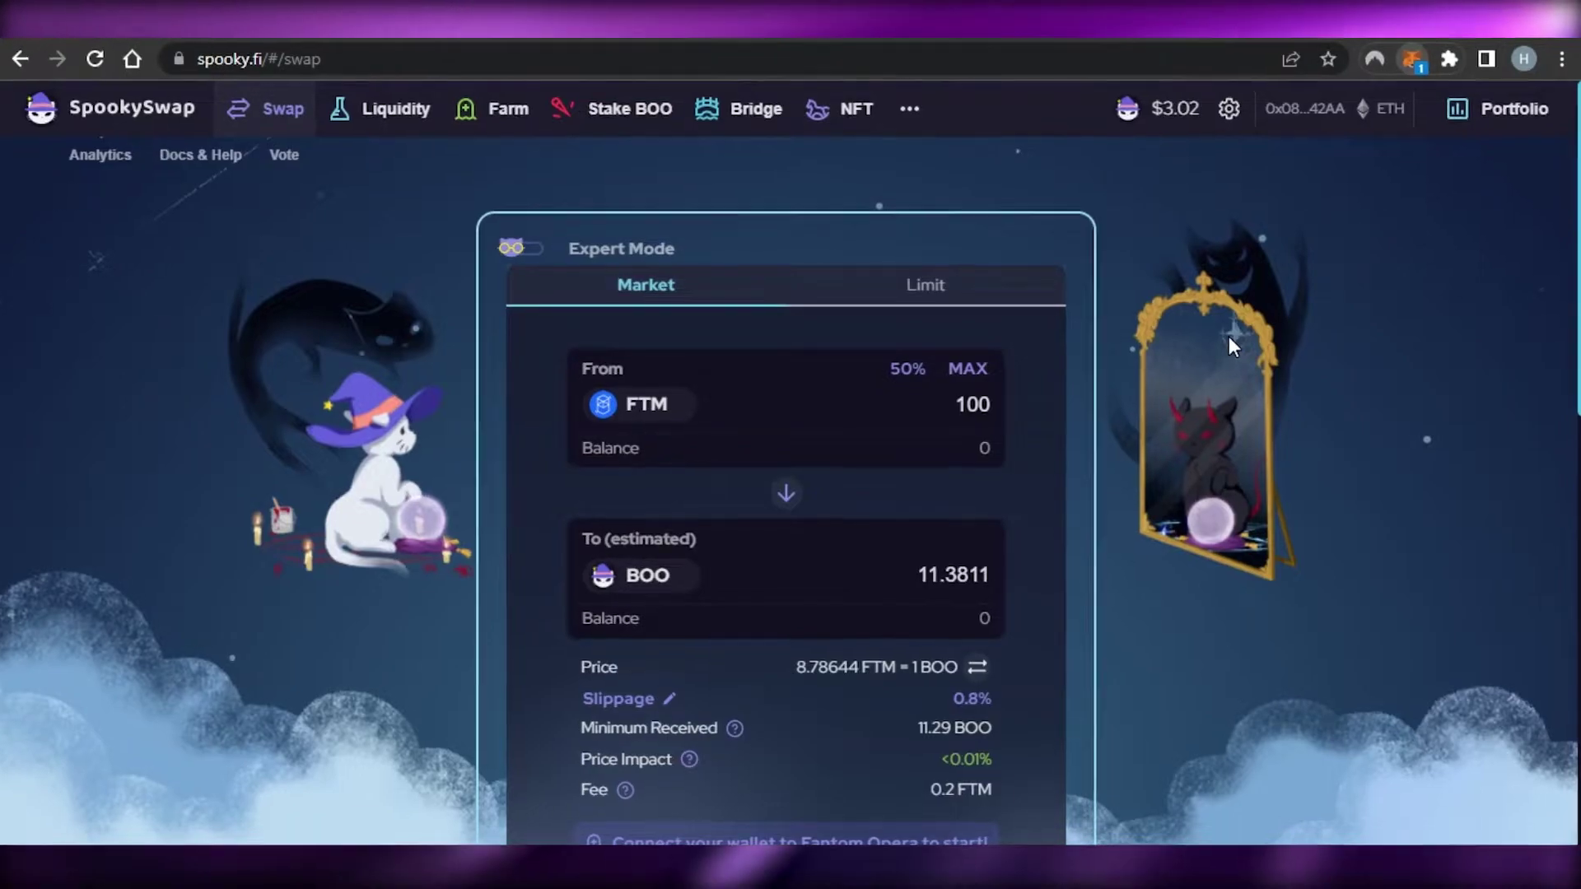
# Approve adding the Fantom network in MetaMask and switch the wallet to Fantom.
pyautogui.click(1412, 58)
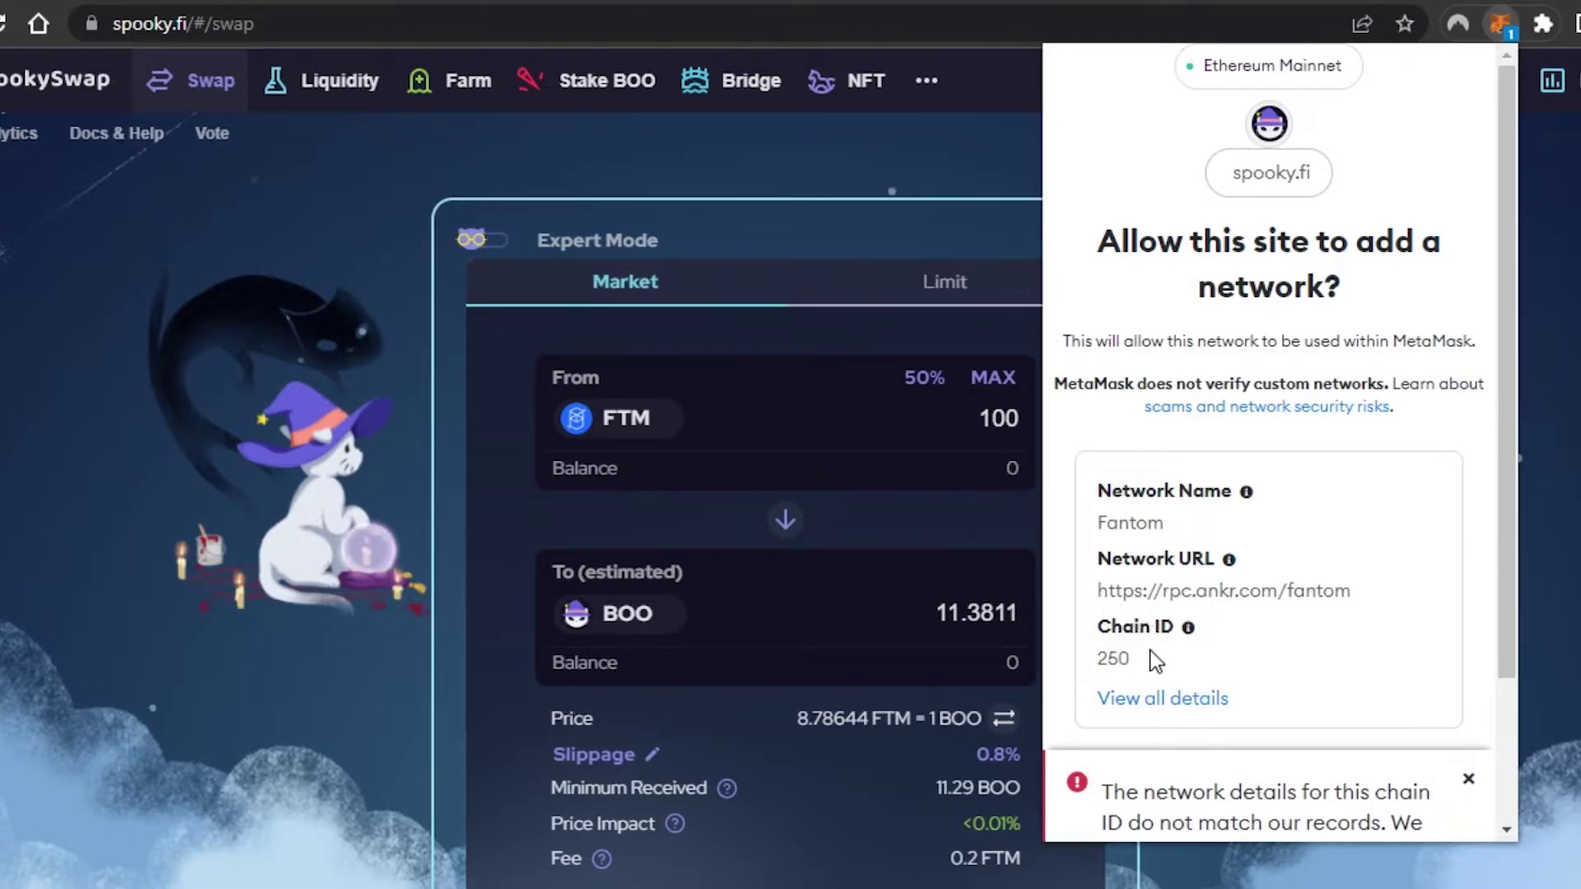
pyautogui.moveTo(1510, 436); pyautogui.dragTo(1509, 557)
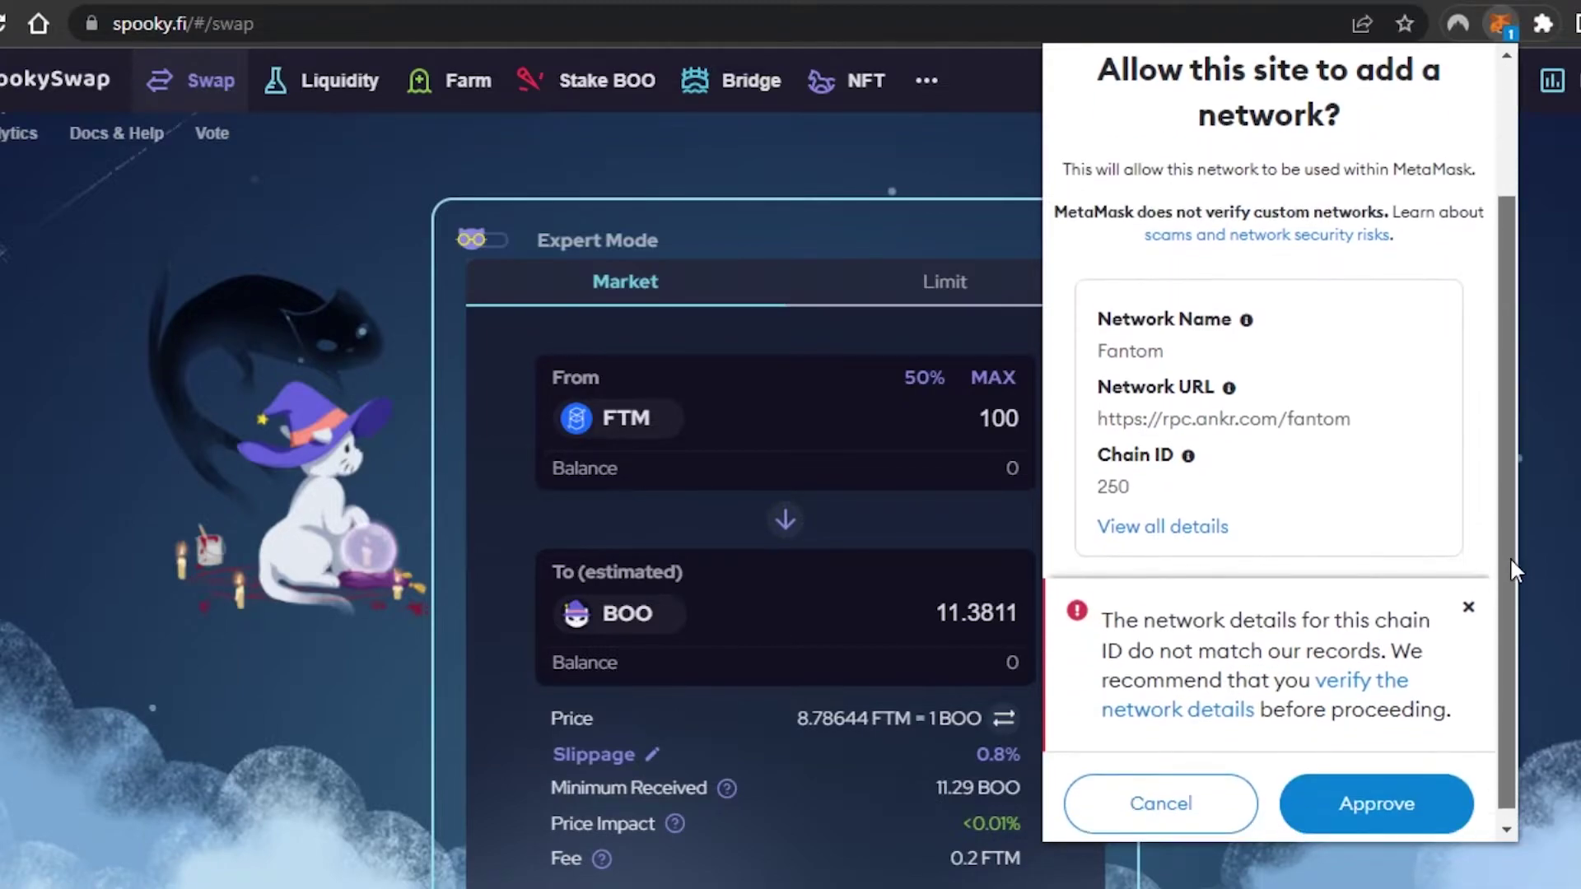
pyautogui.click(1410, 797)
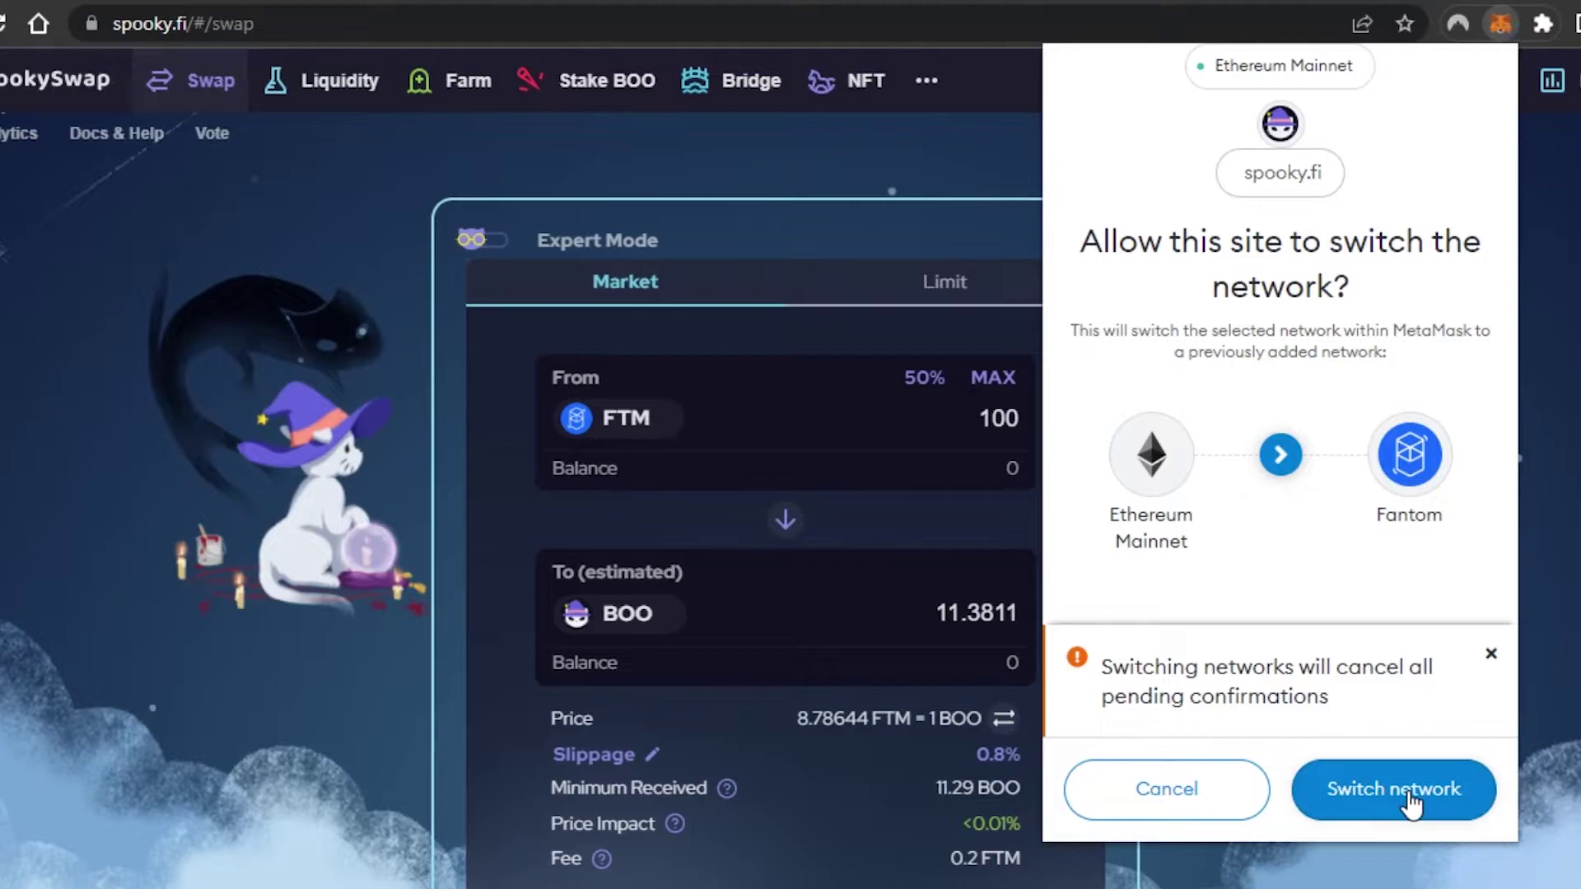
pyautogui.click(1410, 797)
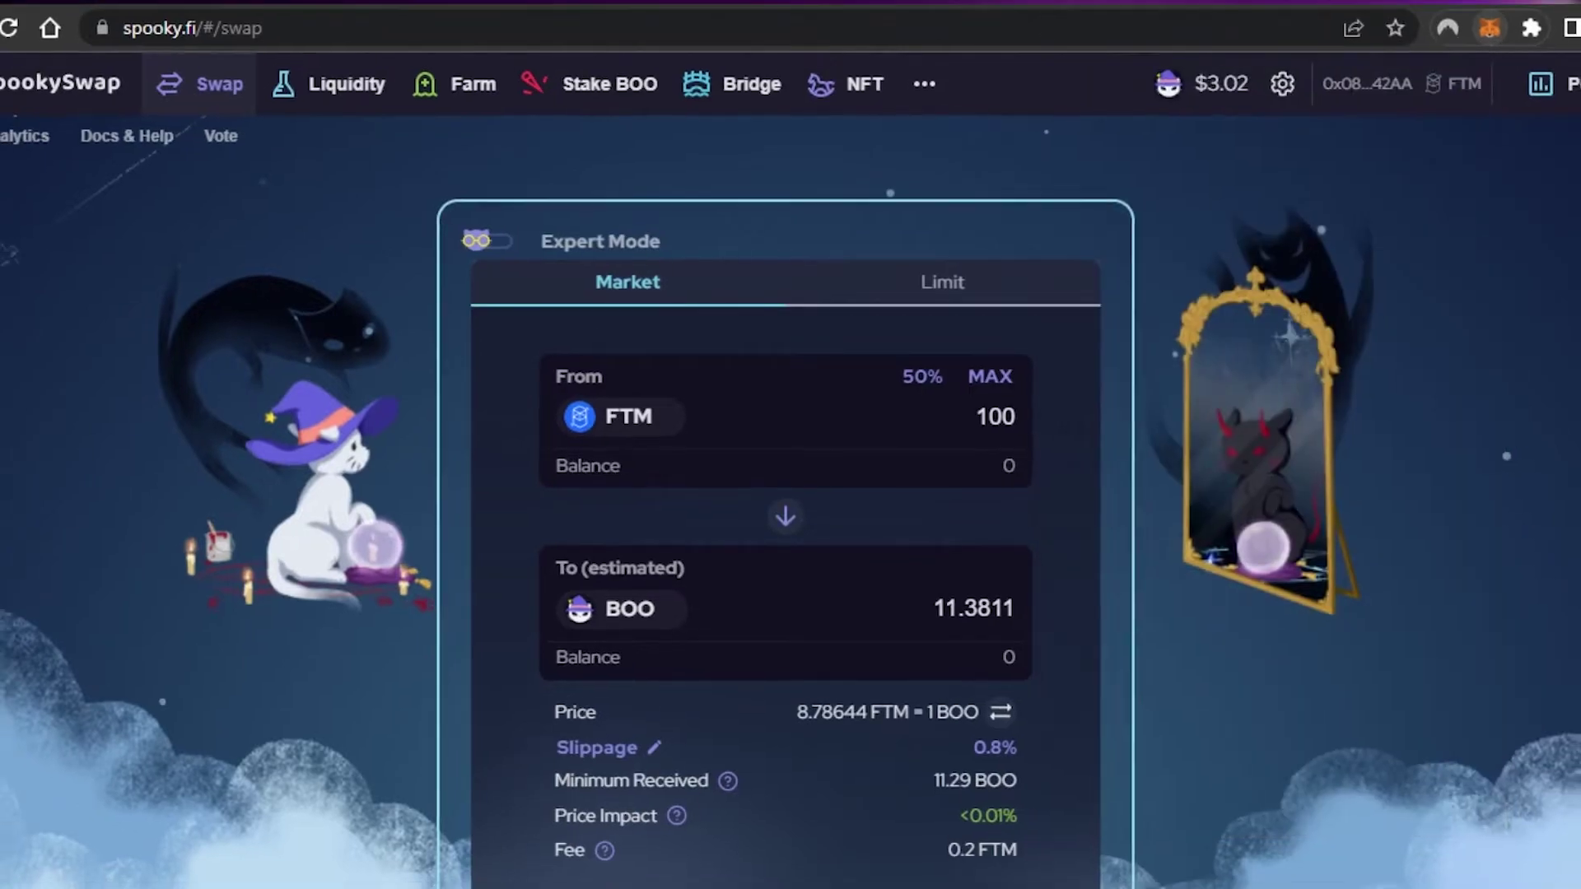
# View the Limit order form, then return to the Market swap of 100 FTM for BOO.
pyautogui.scroll(-5, 790, 444)
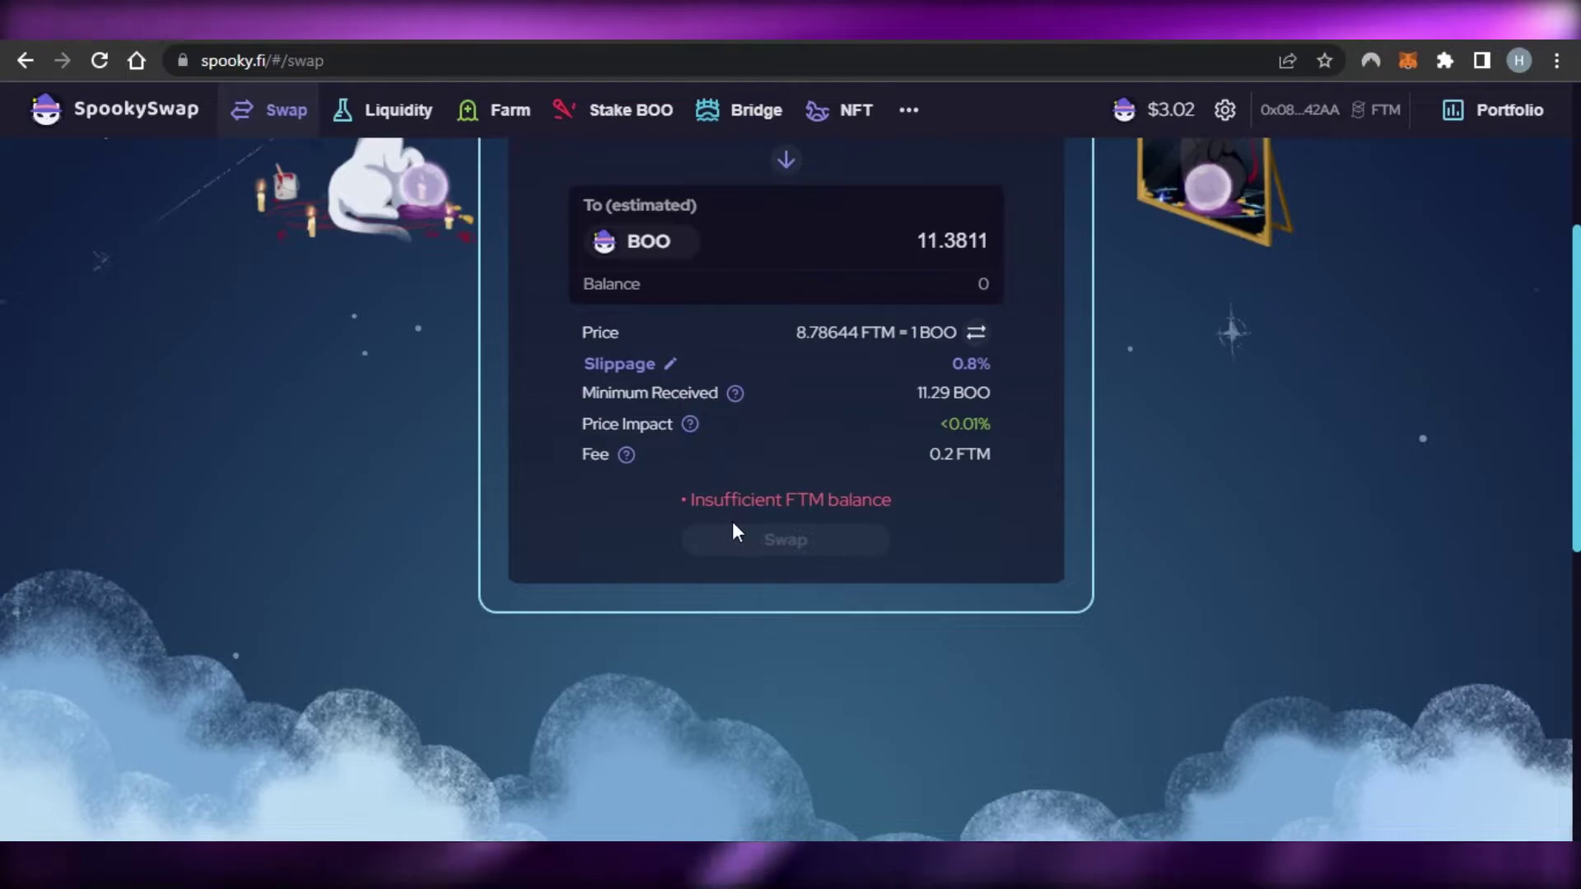
pyautogui.scroll(3, 737, 531)
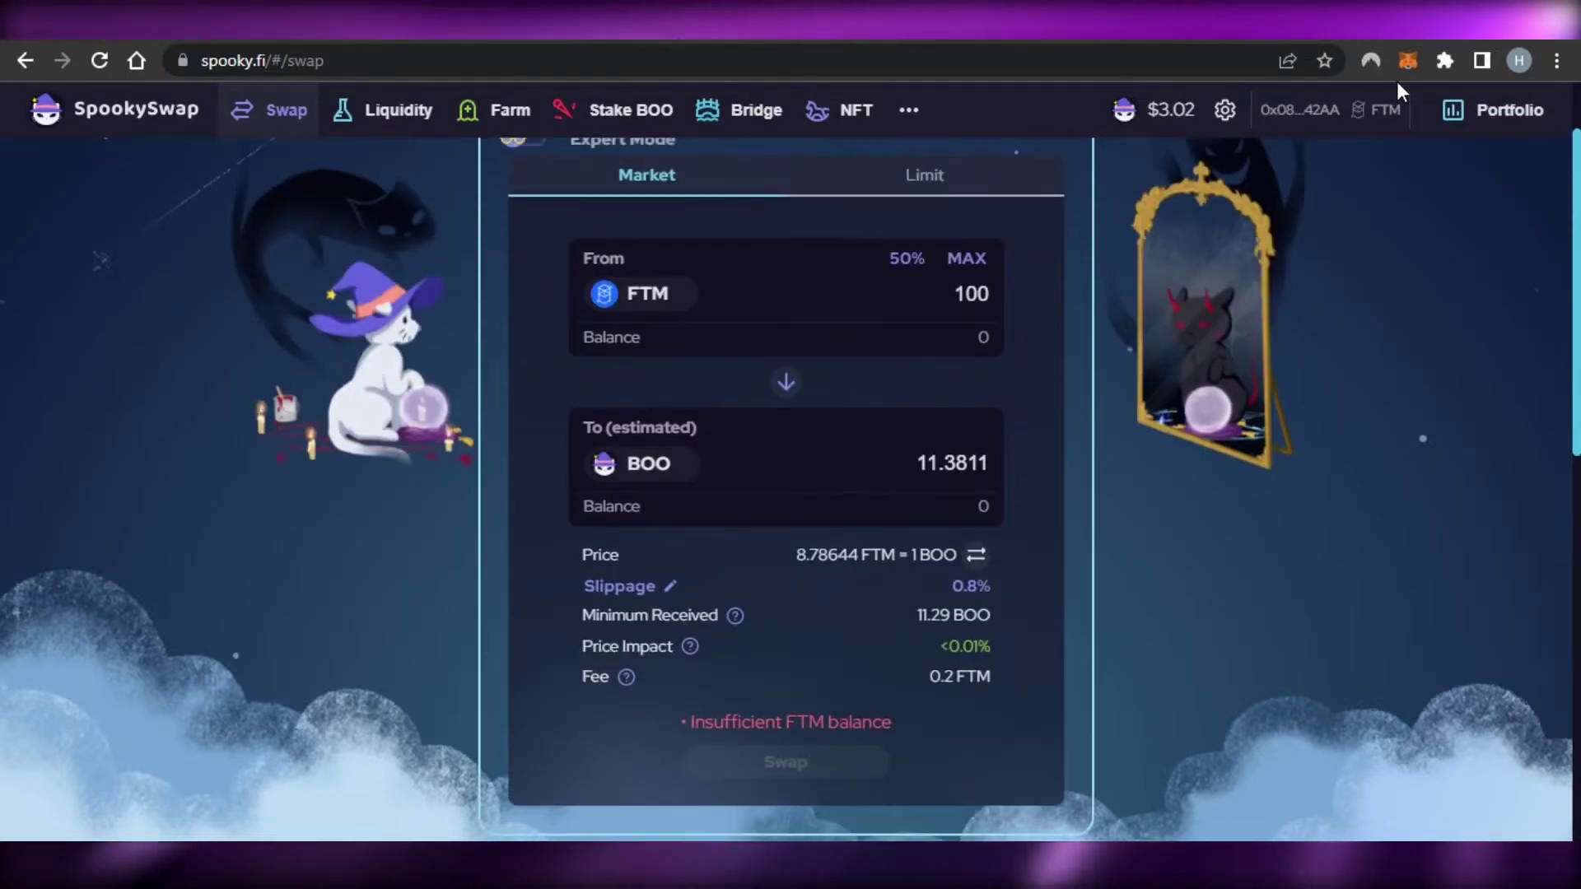
pyautogui.click(1409, 61)
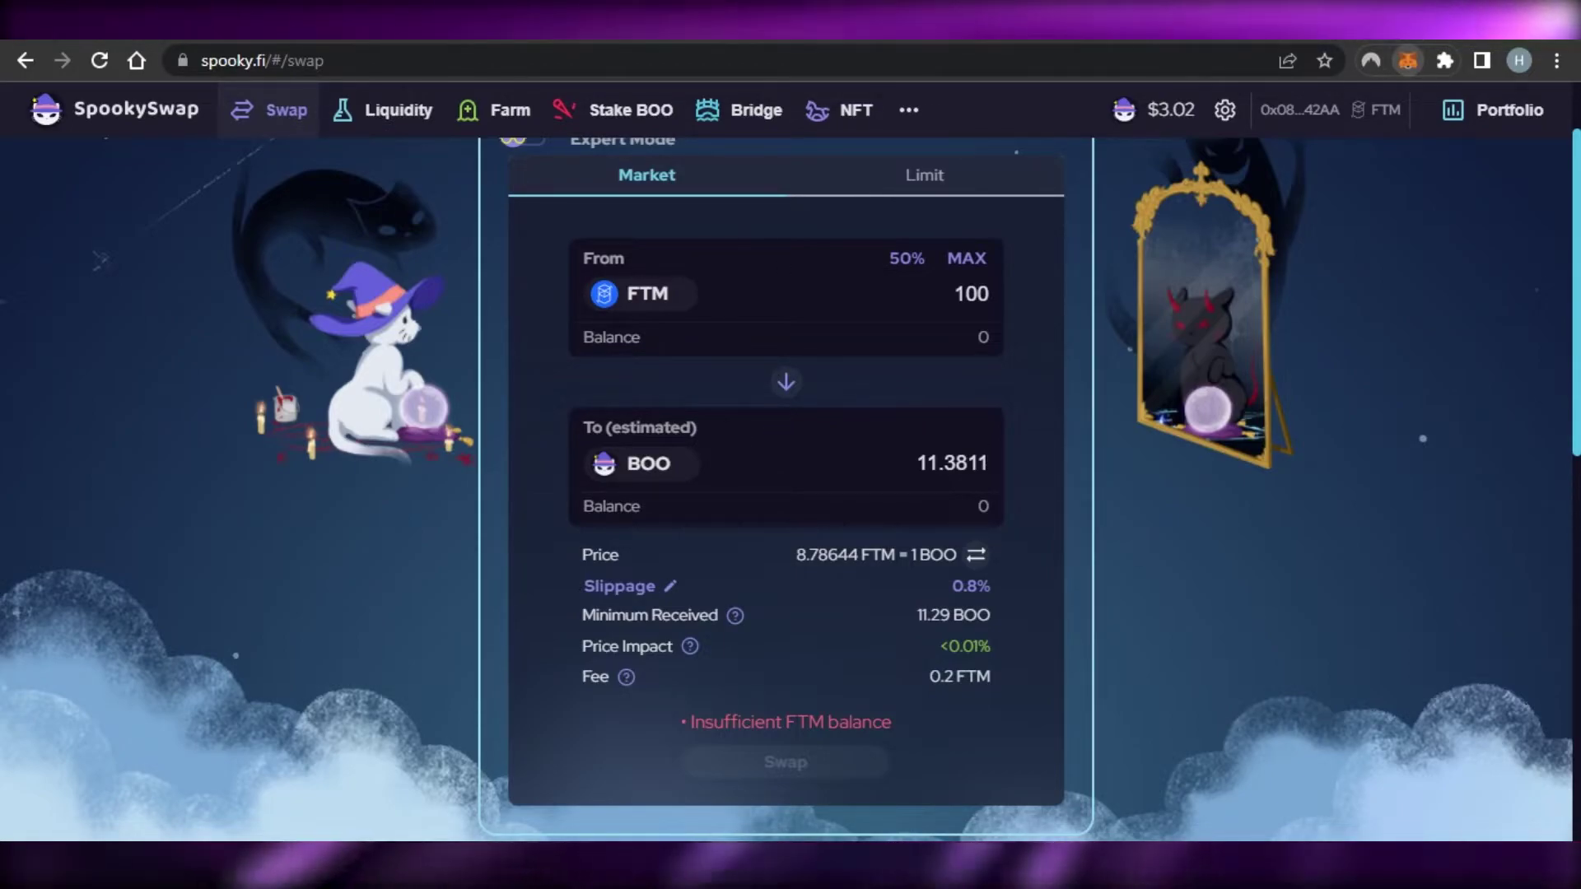
pyautogui.scroll(-3, 833, 727)
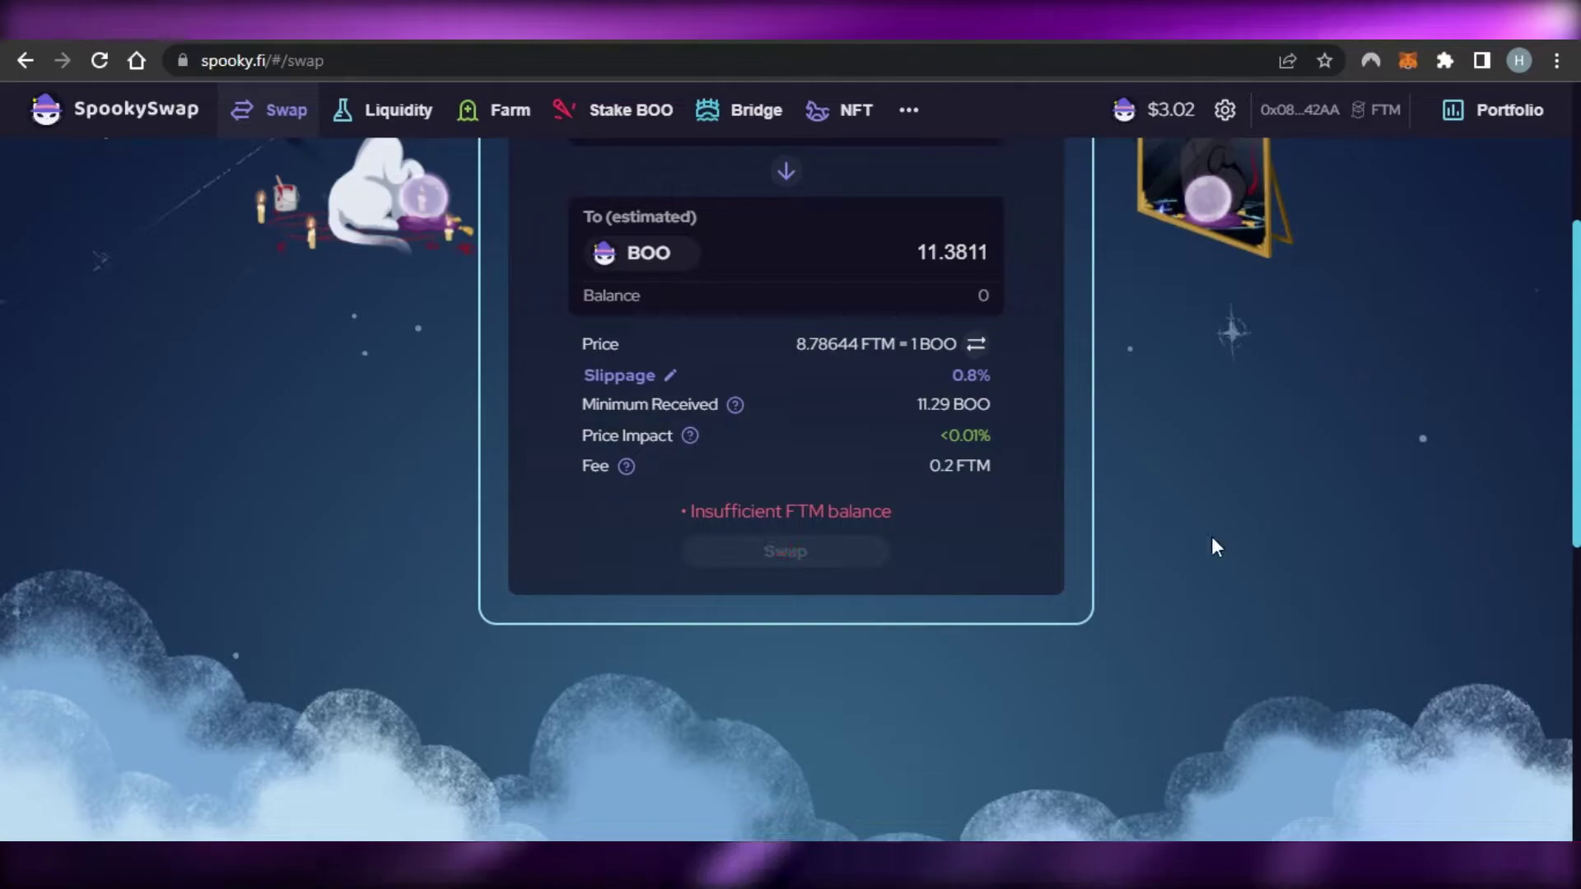
pyautogui.scroll(5, 715, 240)
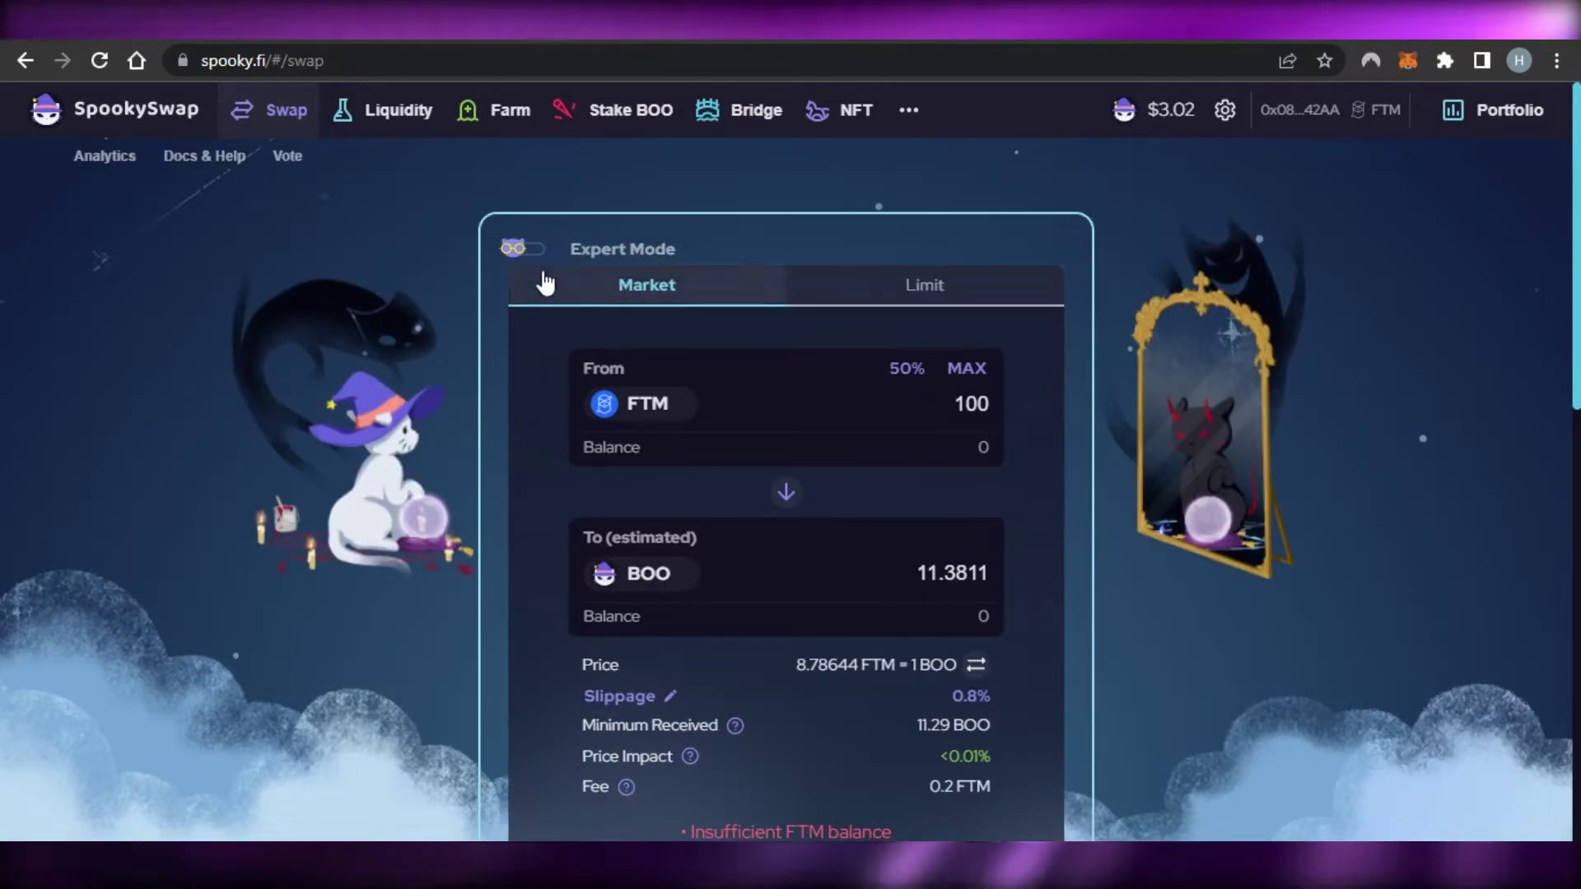
pyautogui.click(925, 285)
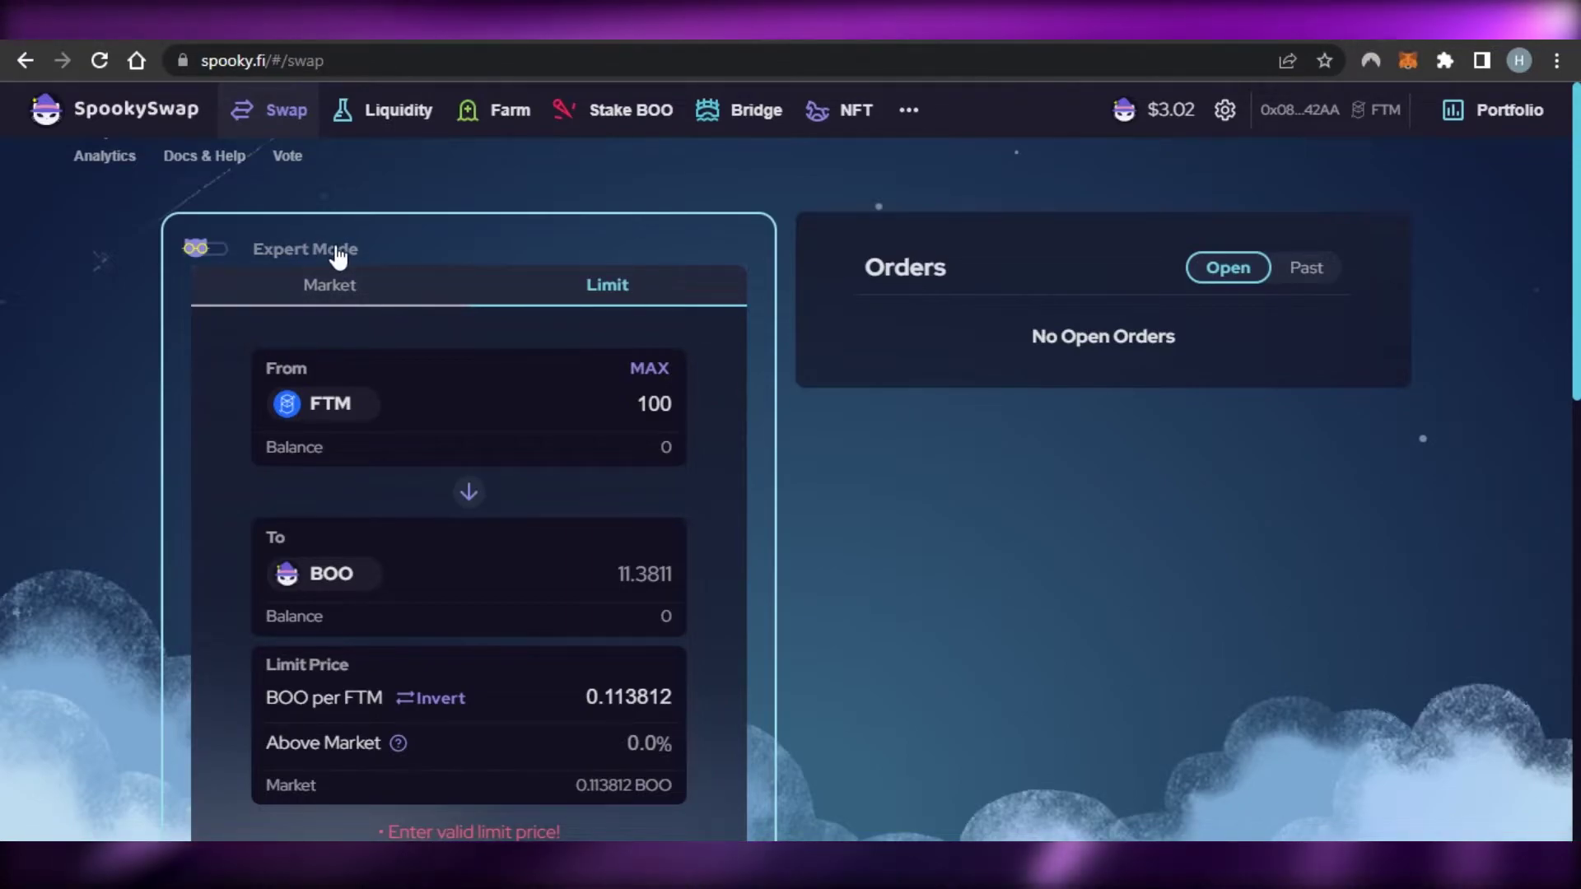
pyautogui.click(333, 288)
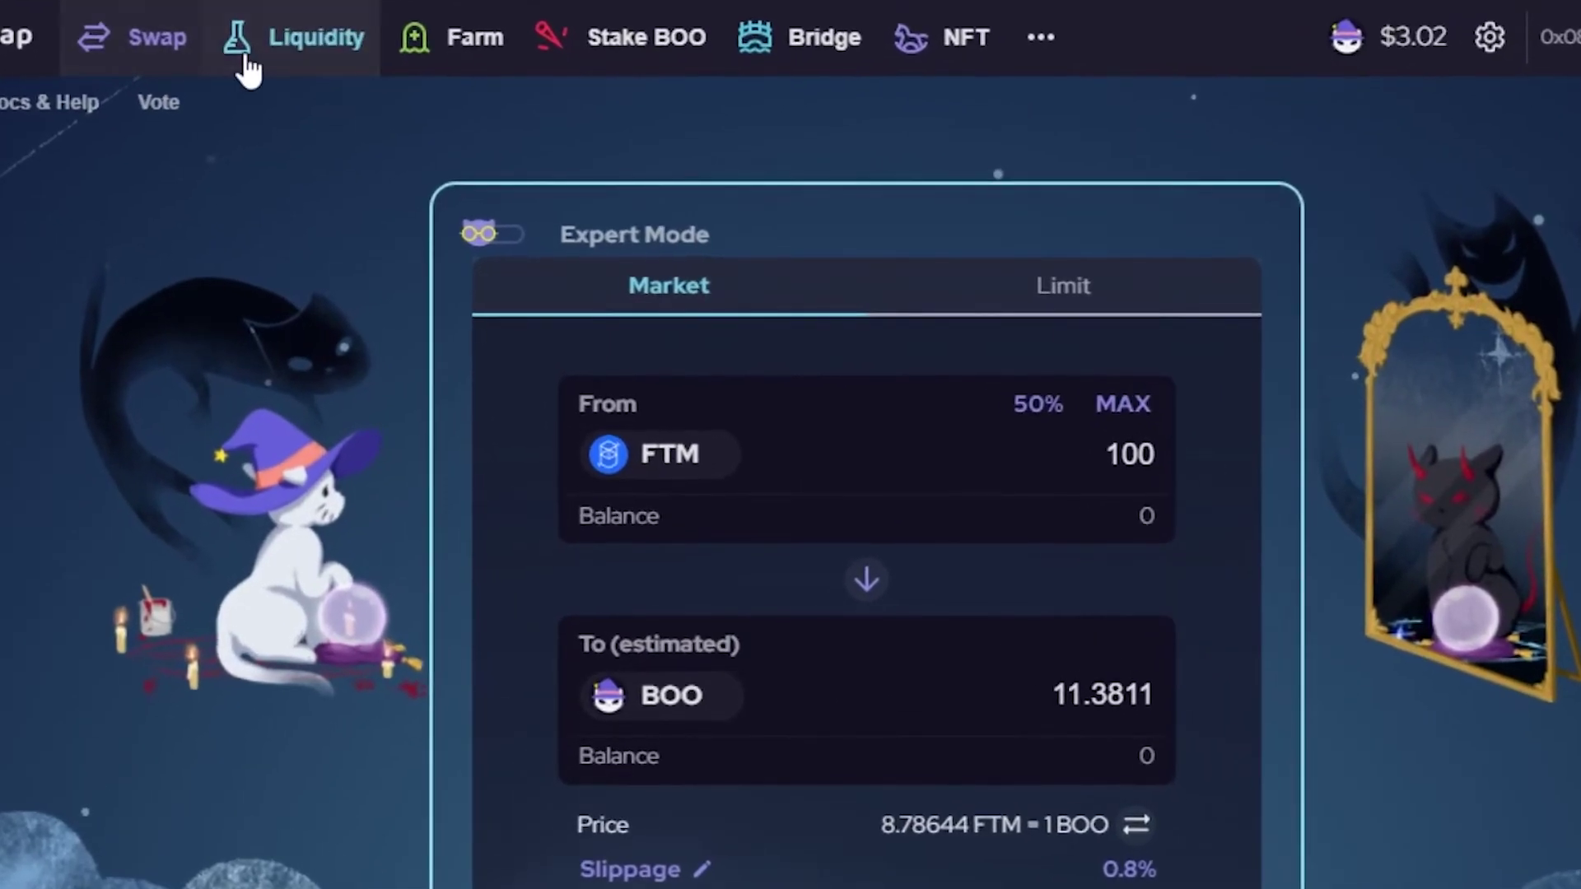
# Open the Liquidity Supply page, which starts with FTM and BOO at 0.0 and 0% pool share.
pyautogui.click(274, 43)
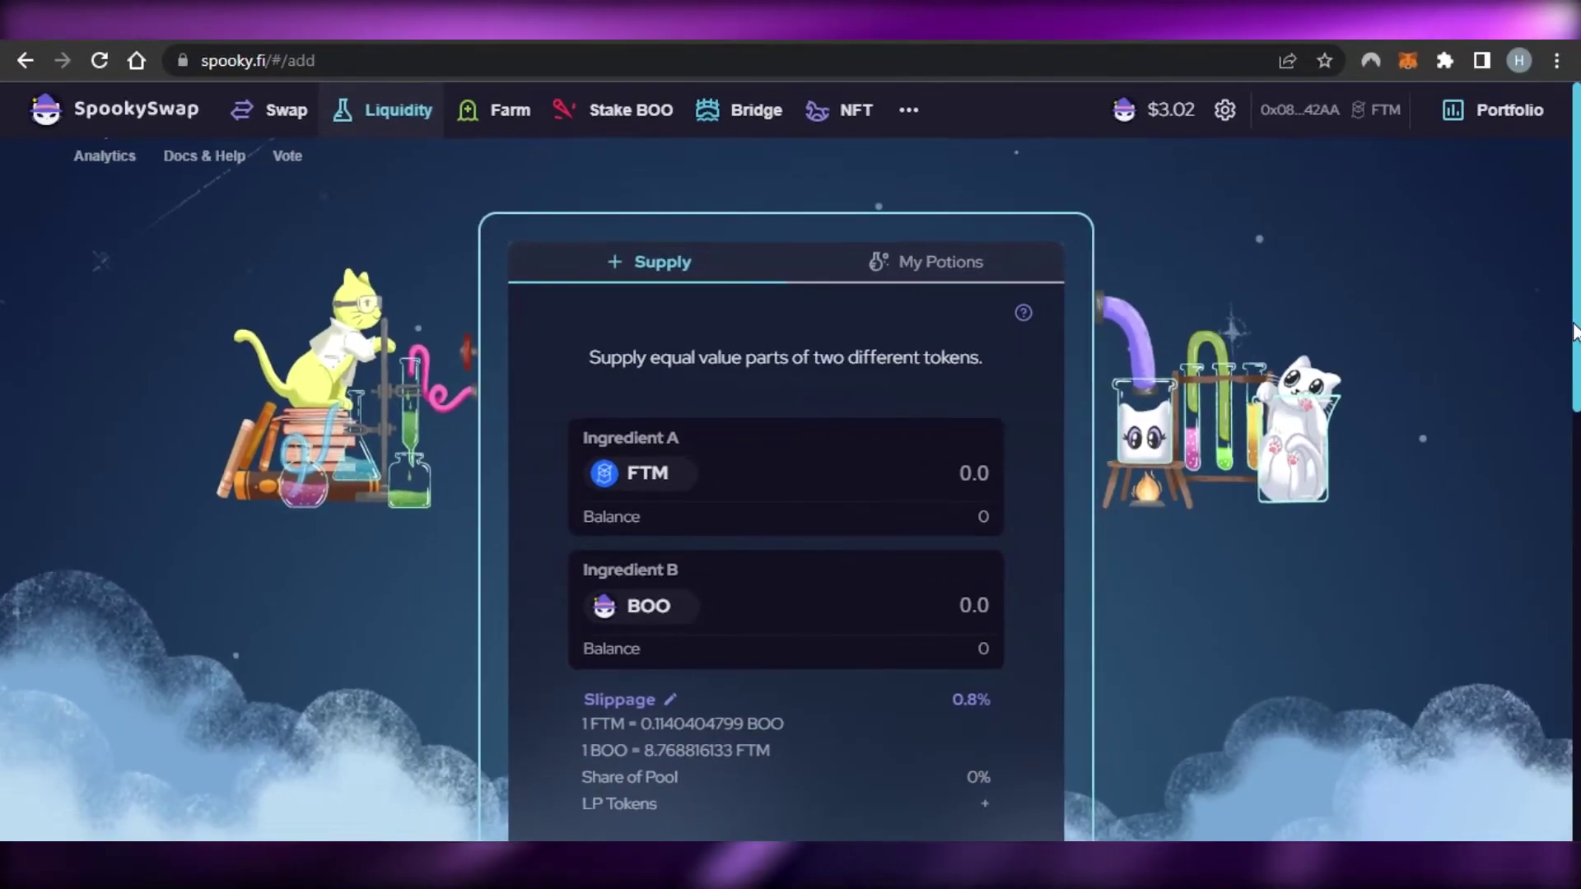
pyautogui.scroll(-2, 785, 494)
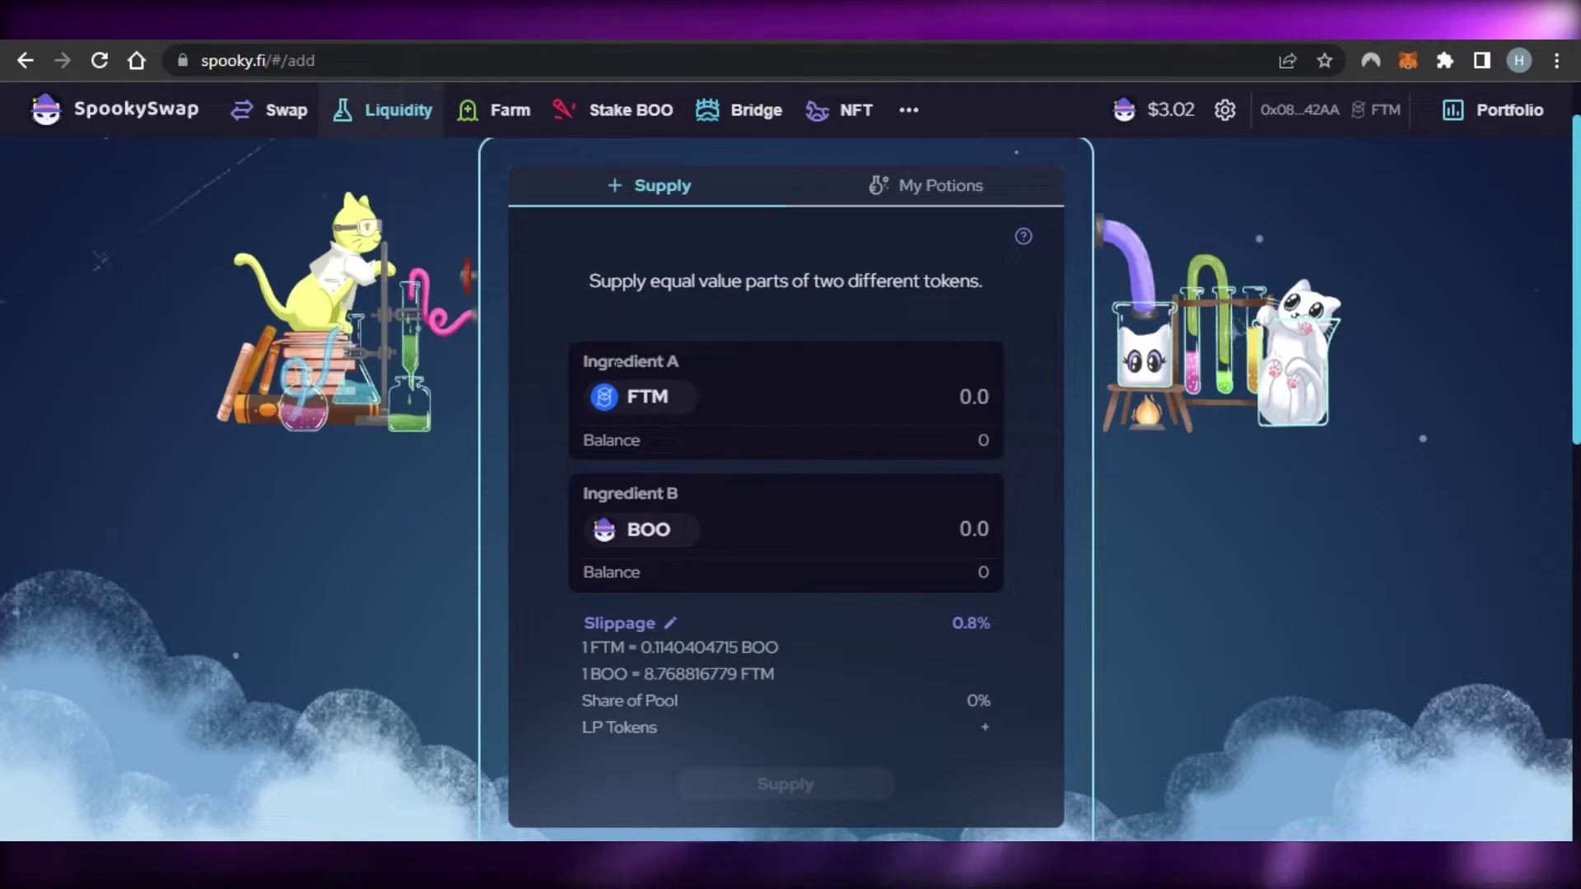
# Make AVAX the first token and FTM the second token of the liquidity pair.
pyautogui.click(645, 410)
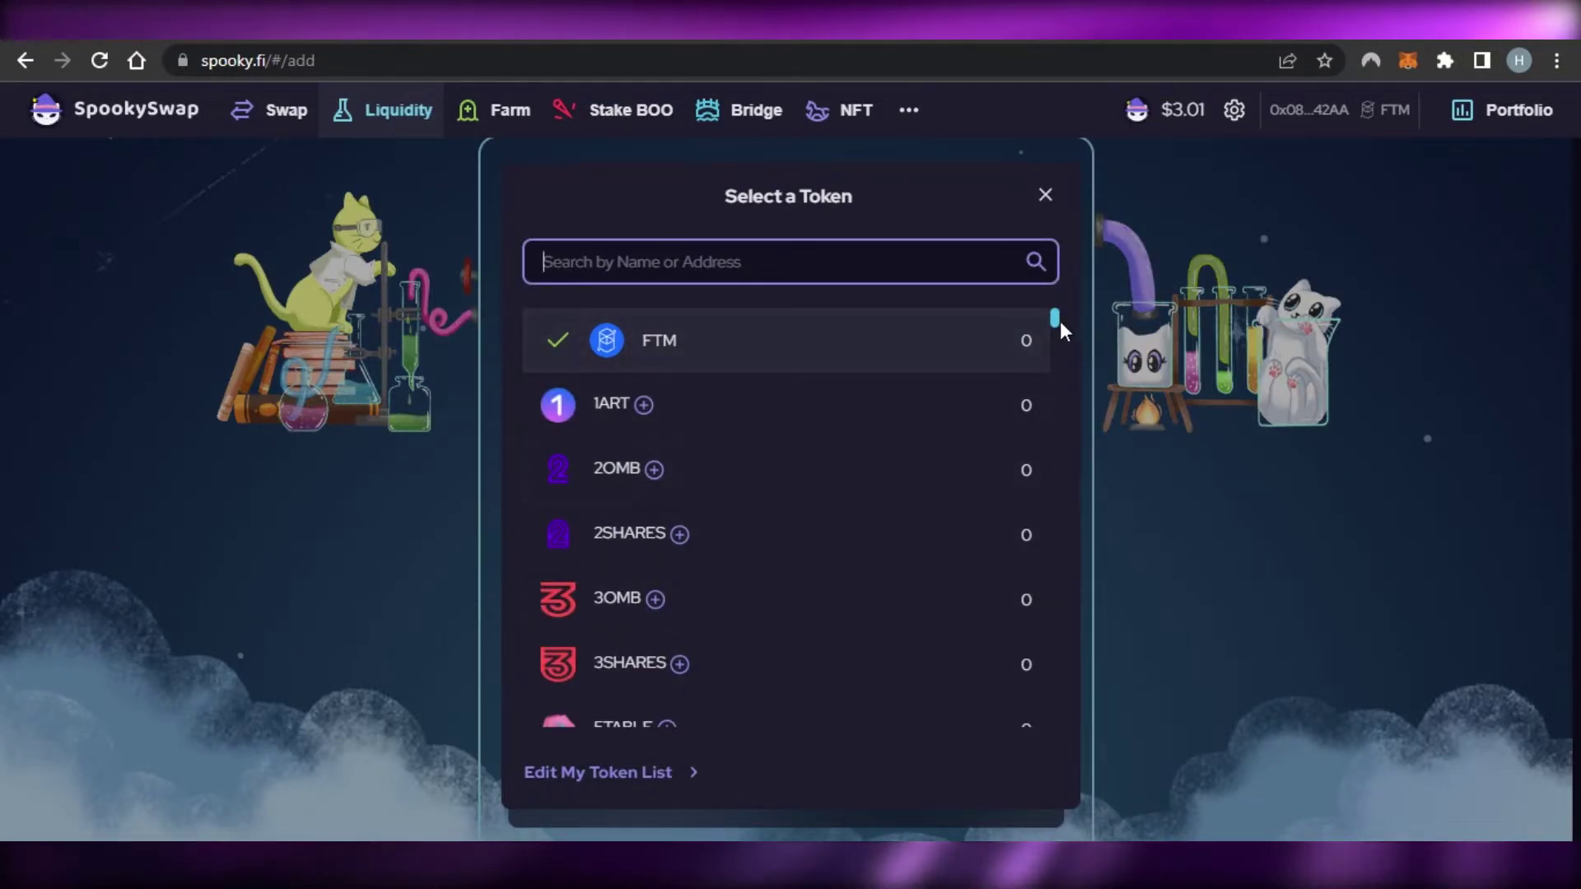
pyautogui.moveTo(1054, 314)
pyautogui.mouseDown()
pyautogui.moveTo(1051, 432)
pyautogui.moveTo(1051, 274)
pyautogui.moveTo(1051, 367)
pyautogui.moveTo(1052, 333)
pyautogui.mouseUp()
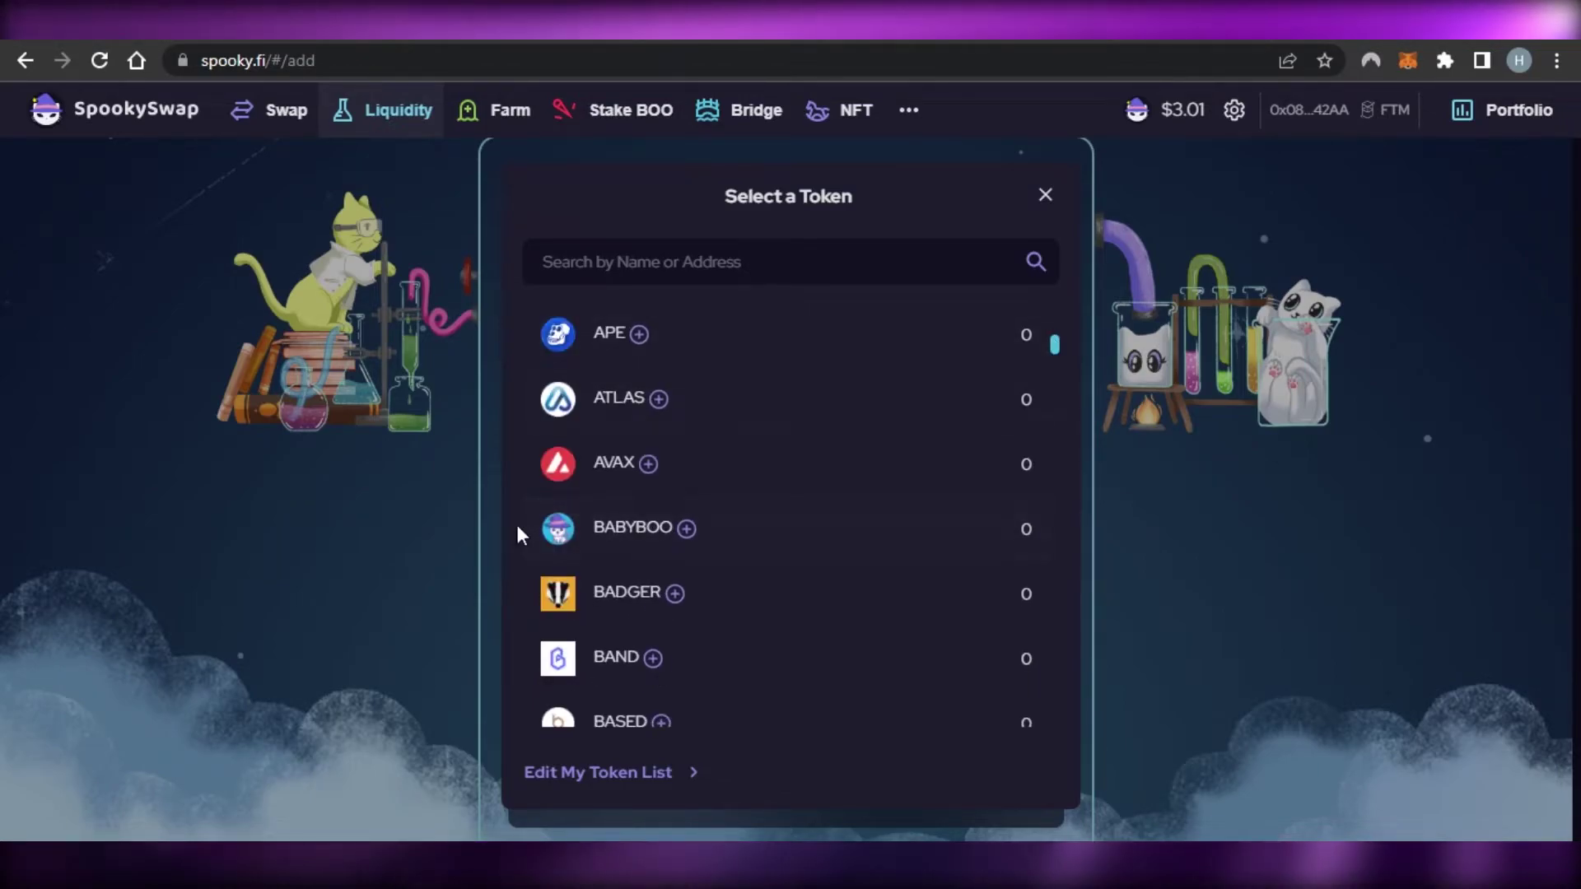
pyautogui.click(605, 474)
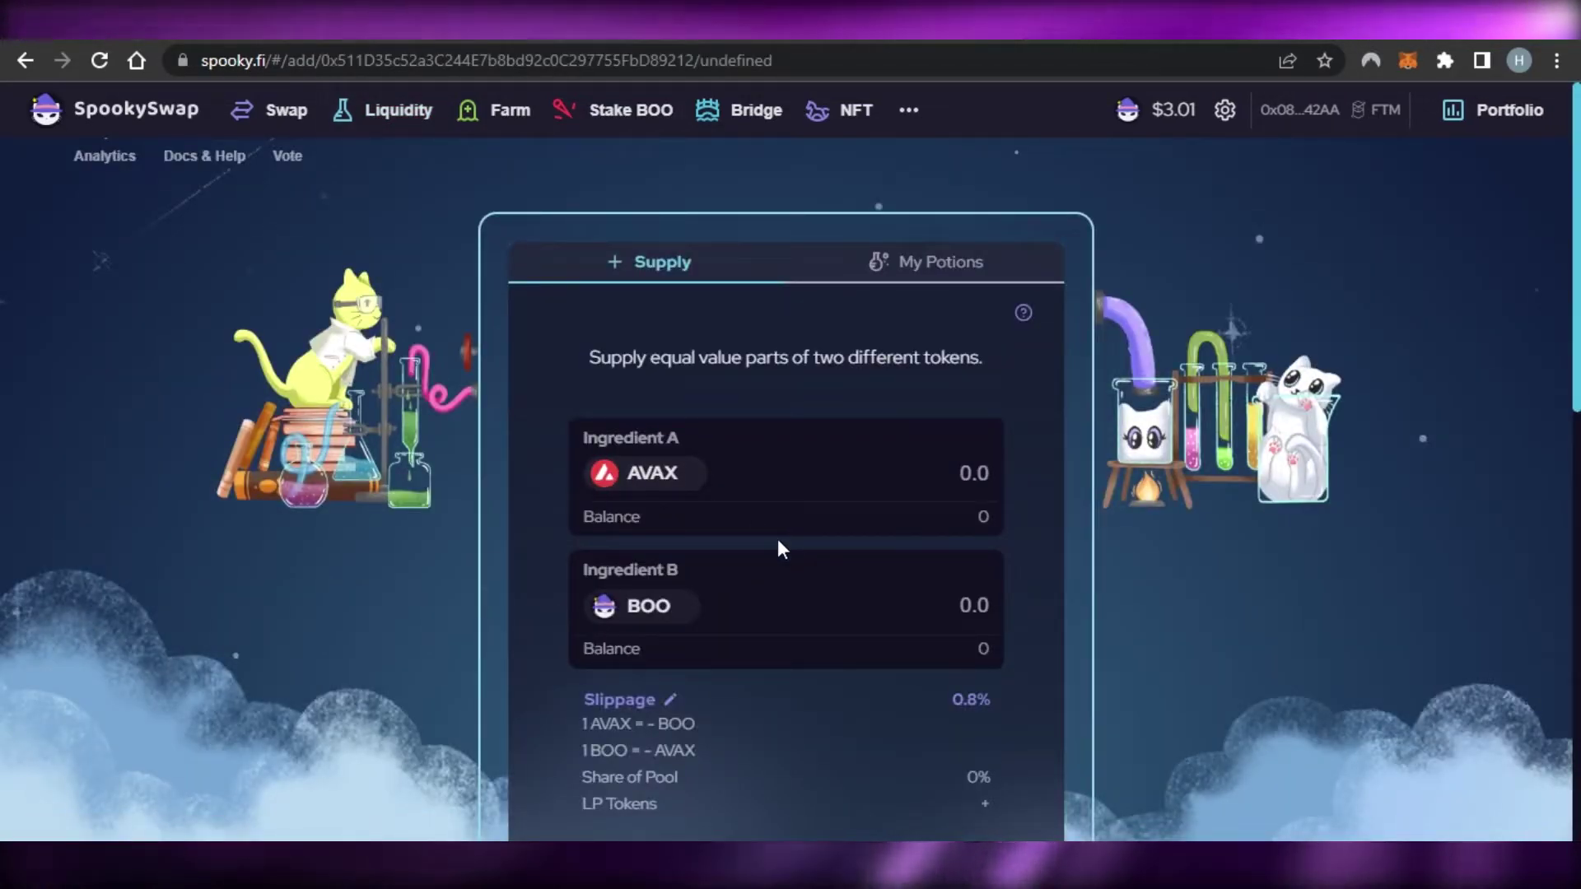
pyautogui.click(655, 609)
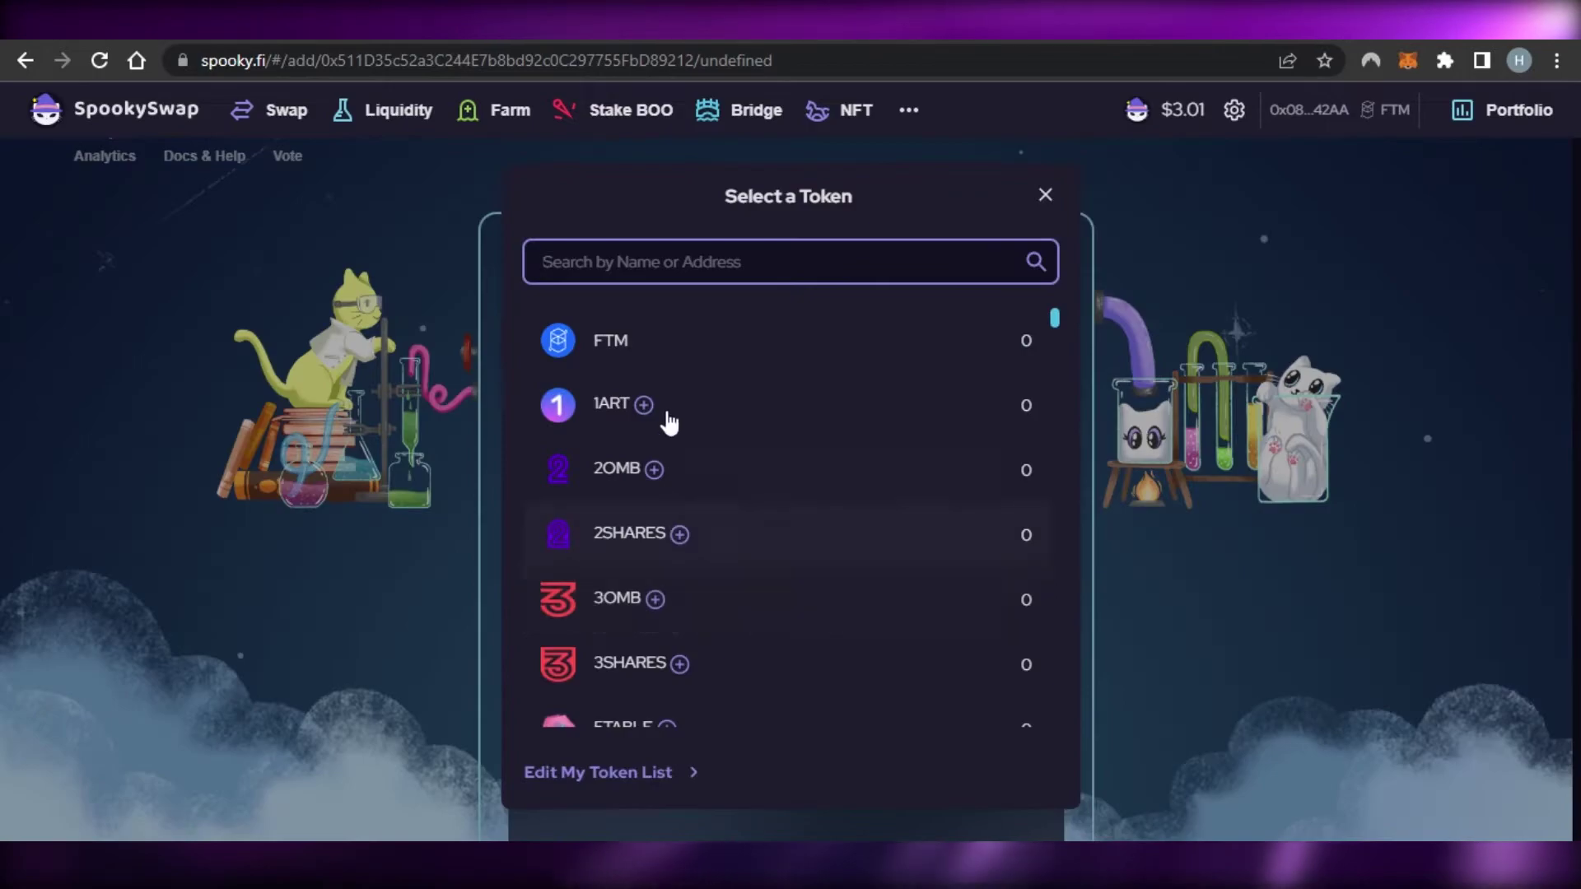
pyautogui.click(658, 360)
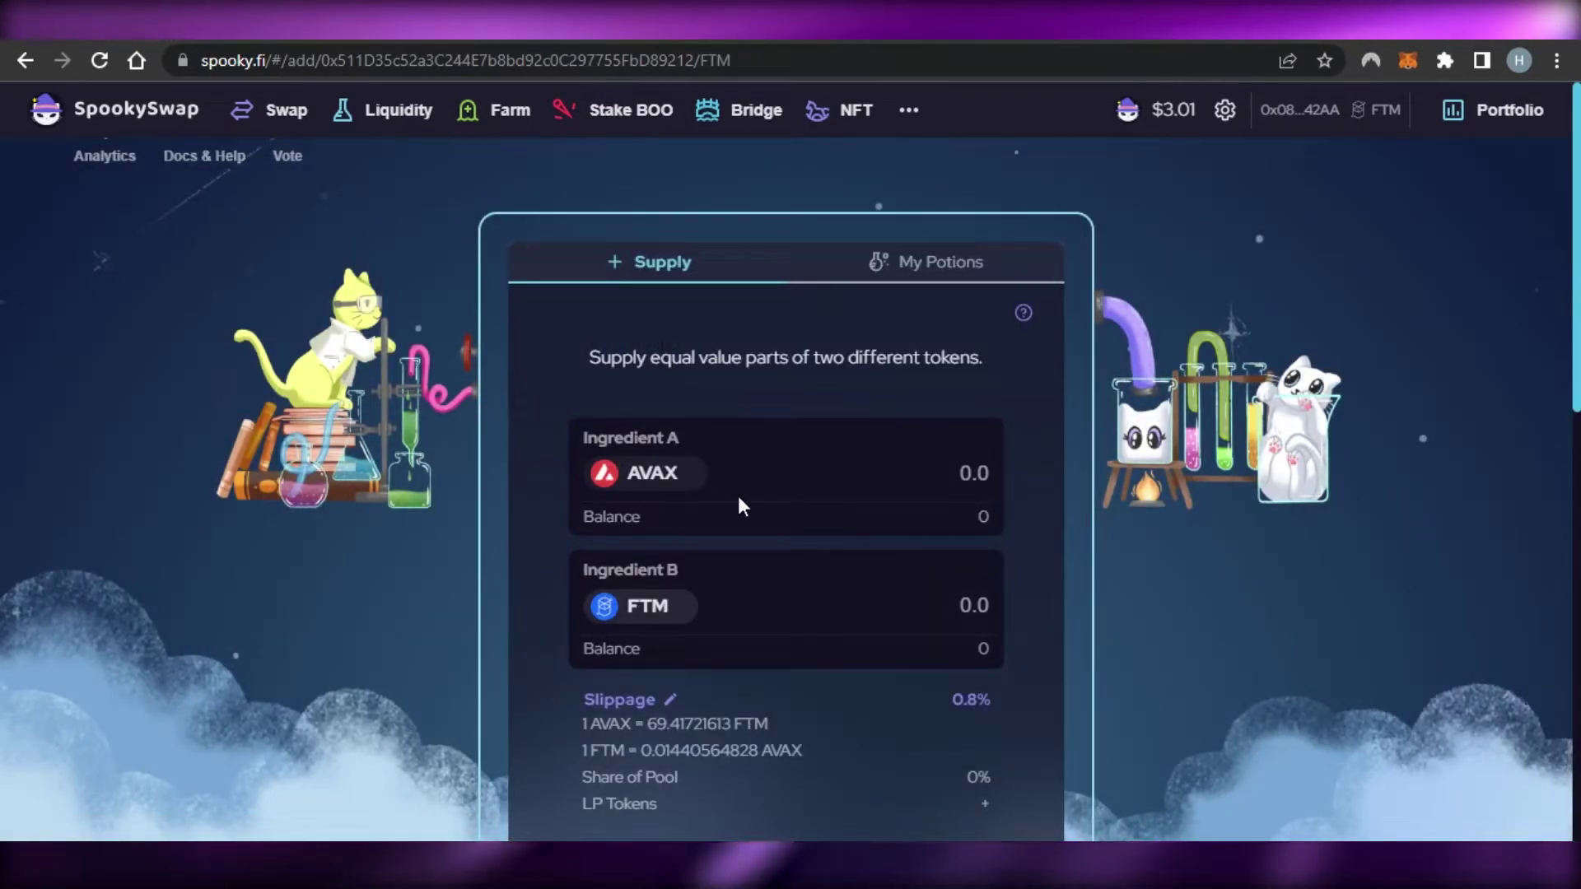
# Scroll through the AVAX–FTM Supply form to review its details.
pyautogui.scroll(-3, 550, 576)
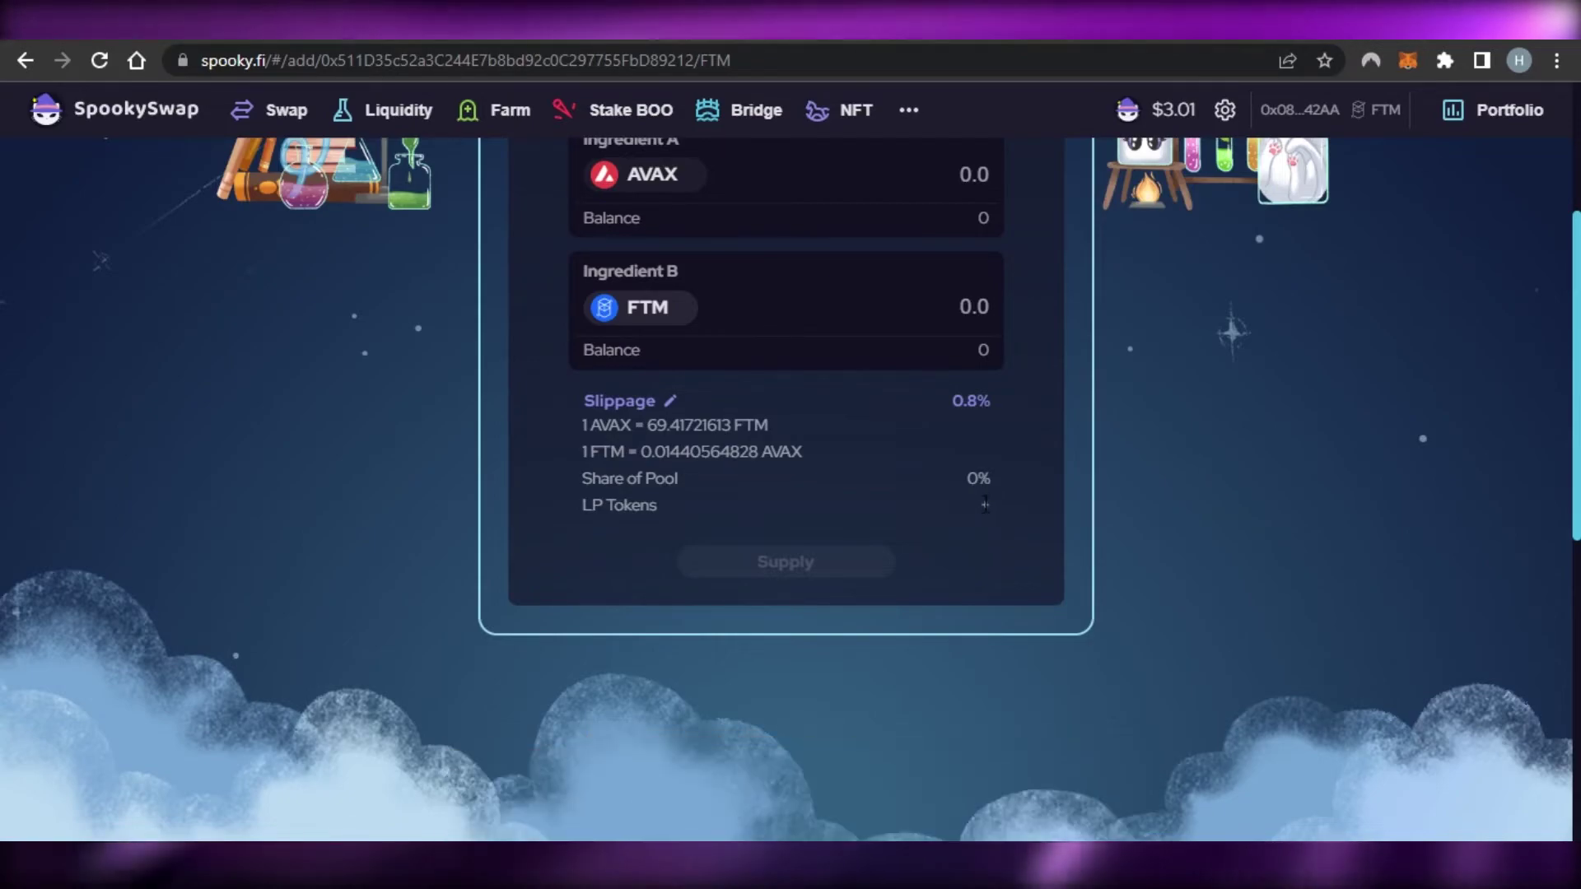
pyautogui.scroll(1, 985, 504)
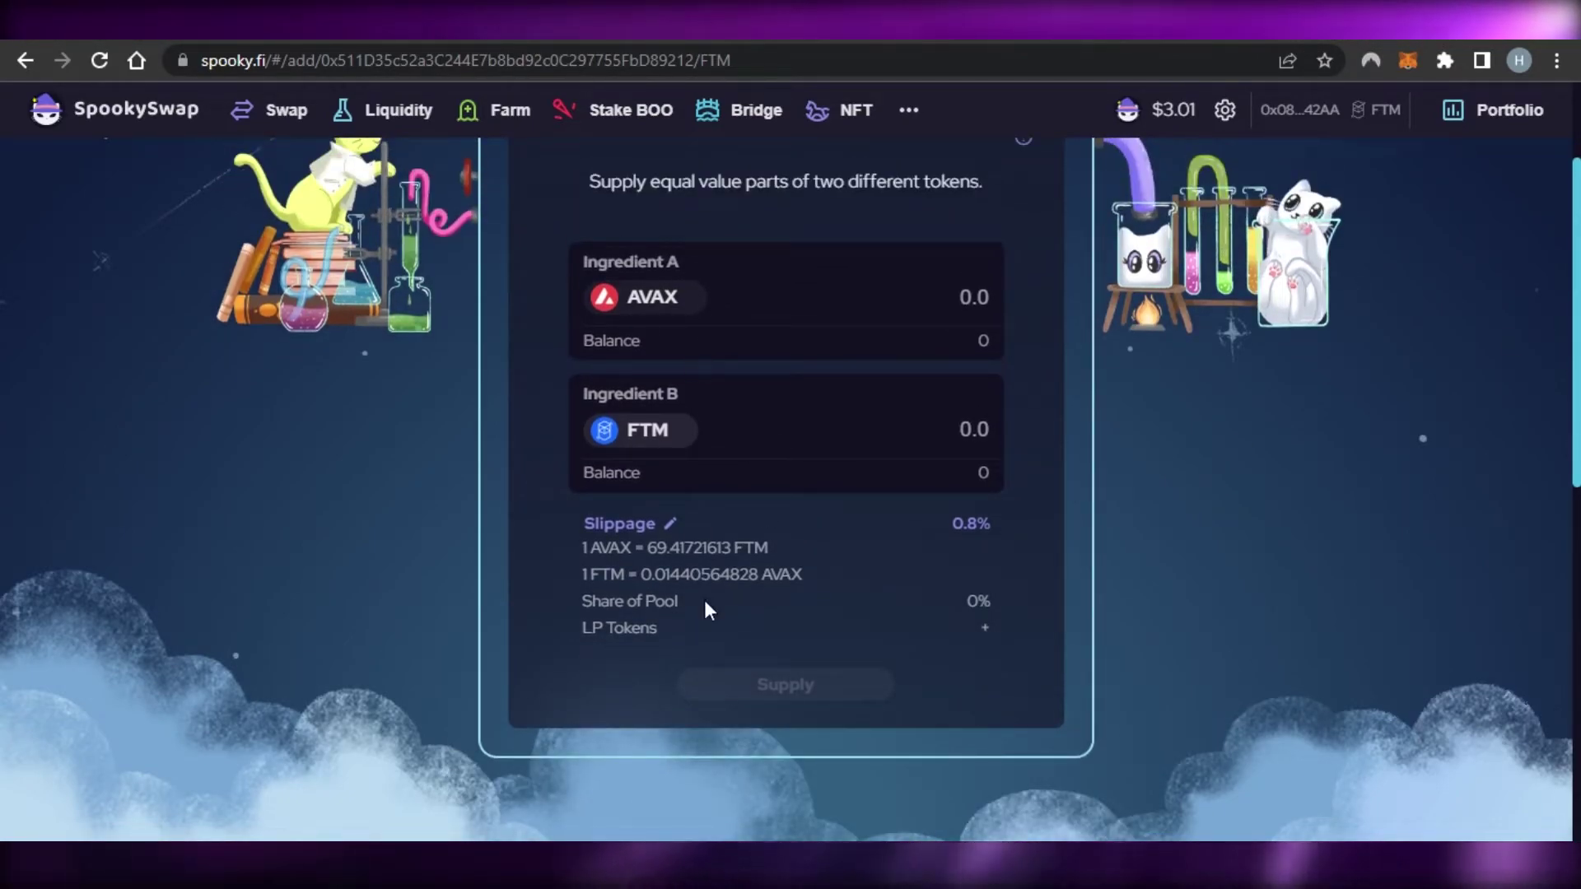
pyautogui.scroll(2, 784, 685)
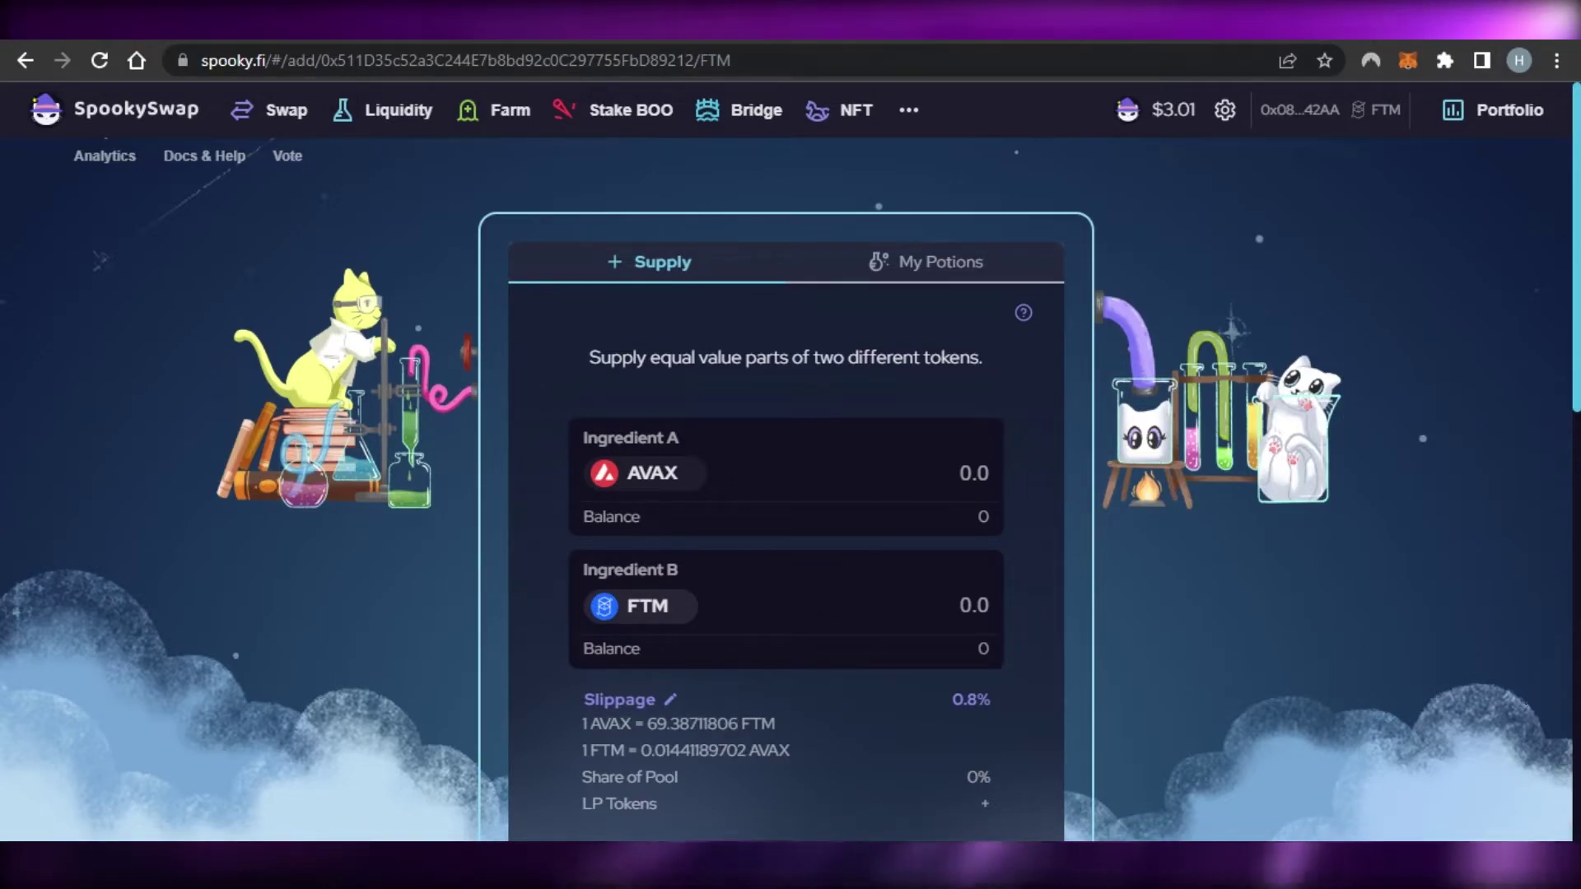
pyautogui.scroll(-1, 791, 486)
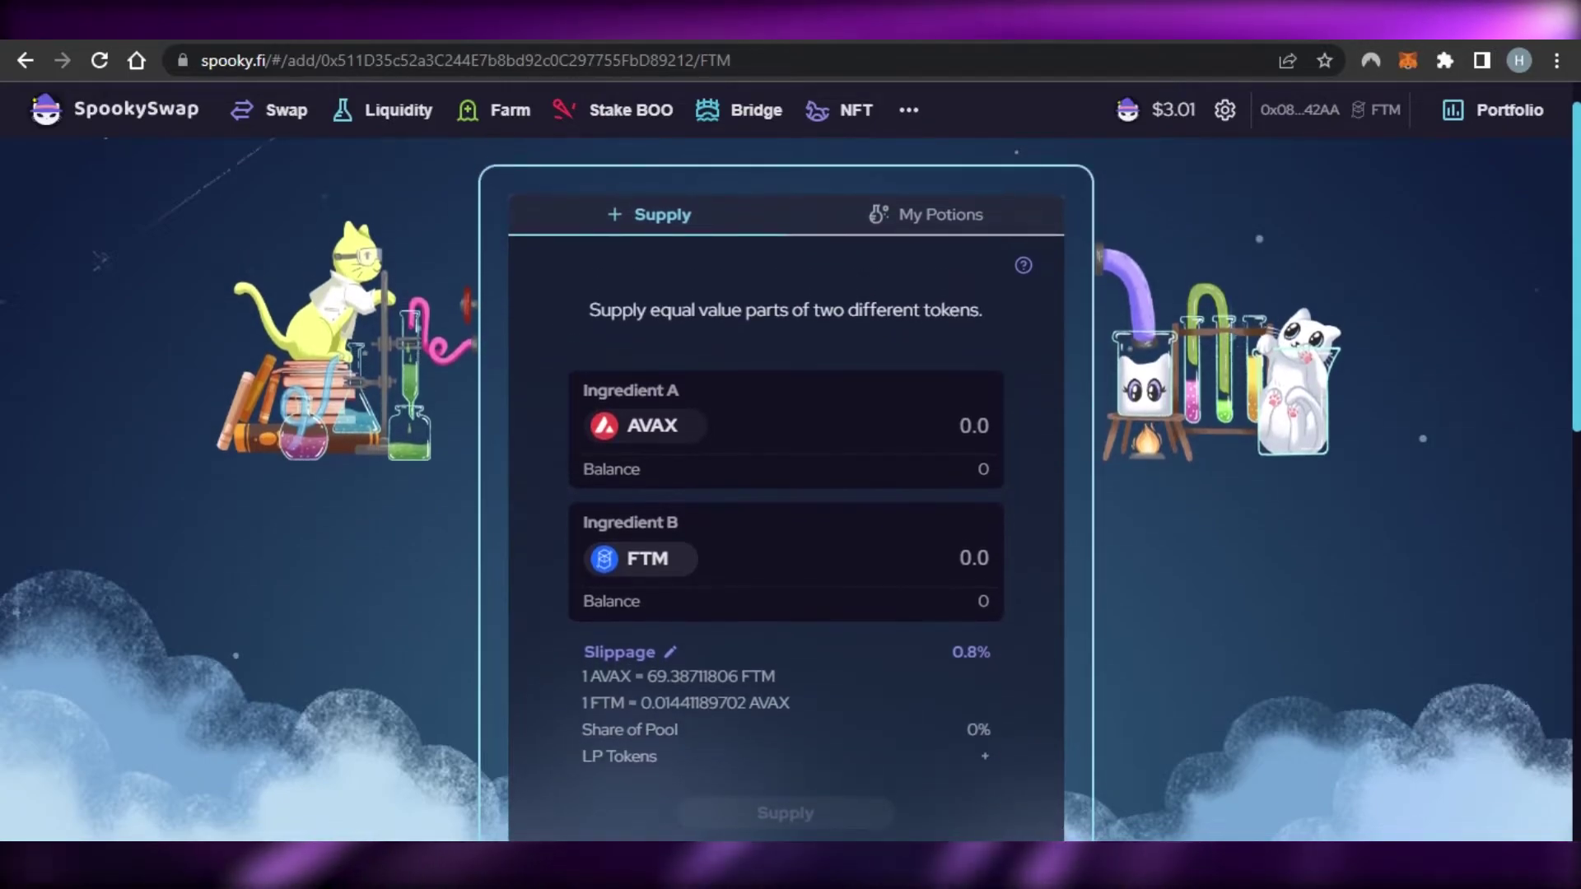
pyautogui.scroll(-1, 791, 494)
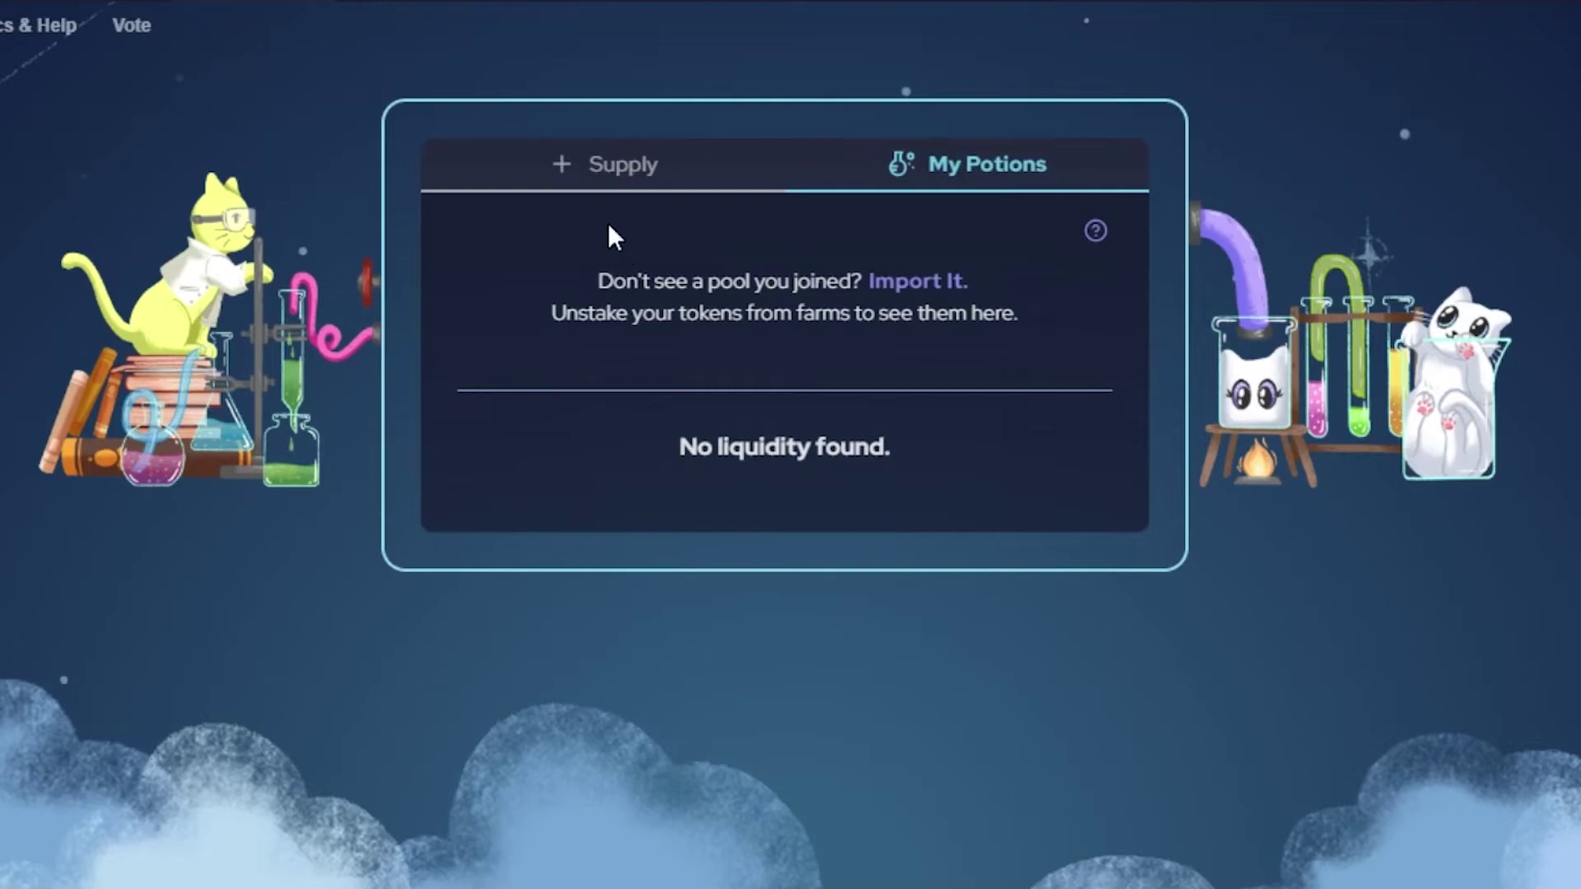
# Return to the Supply tab, then open the Farm page for staking liquidity tokens.
pyautogui.click(589, 182)
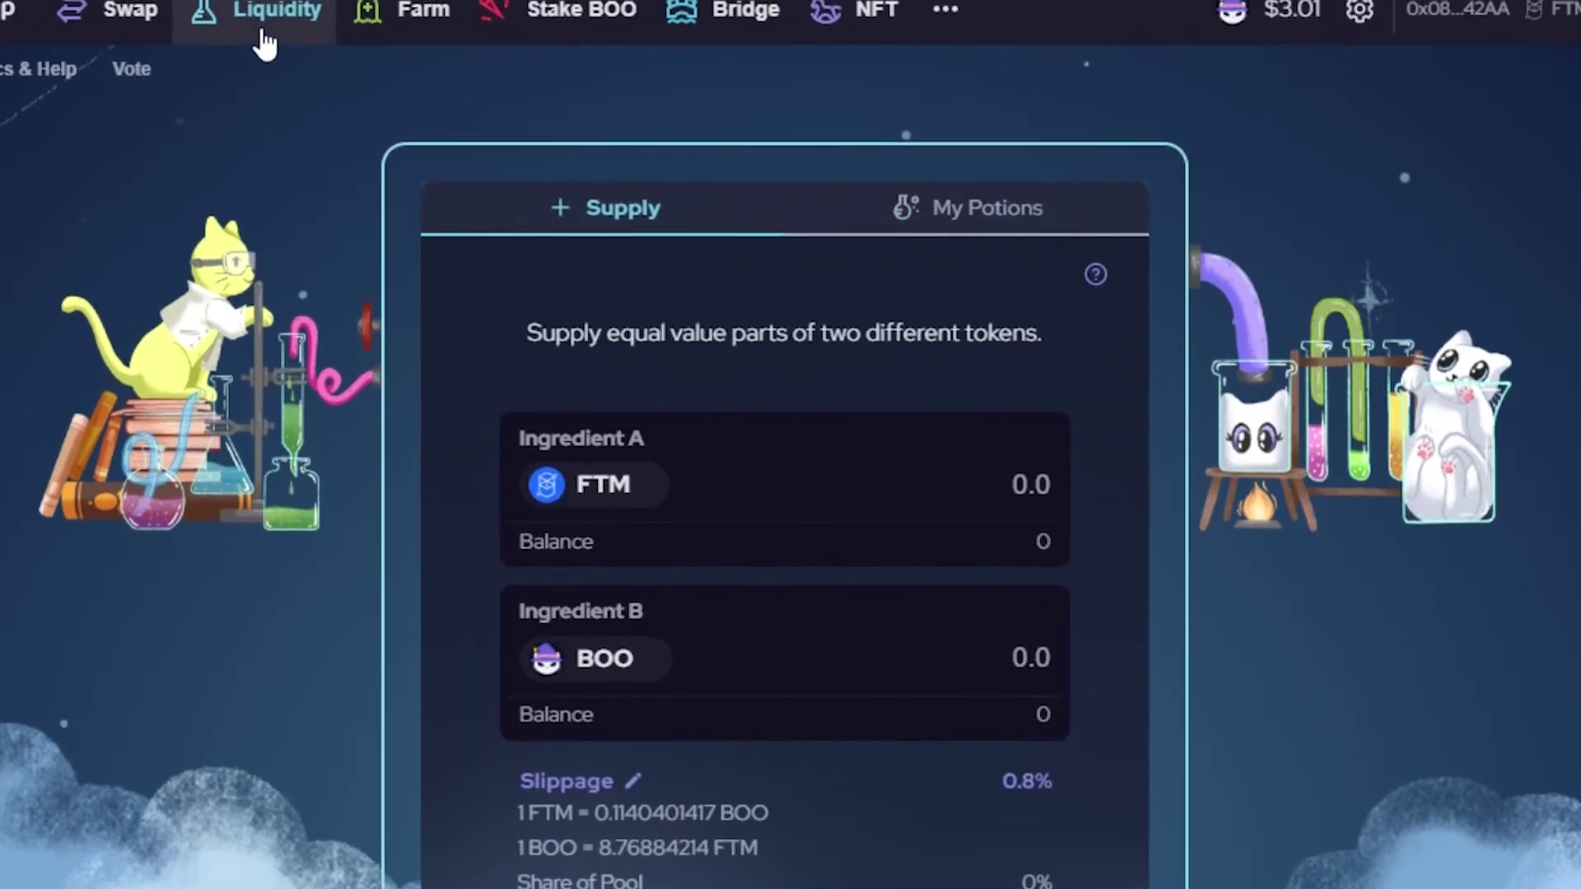
pyautogui.click(420, 59)
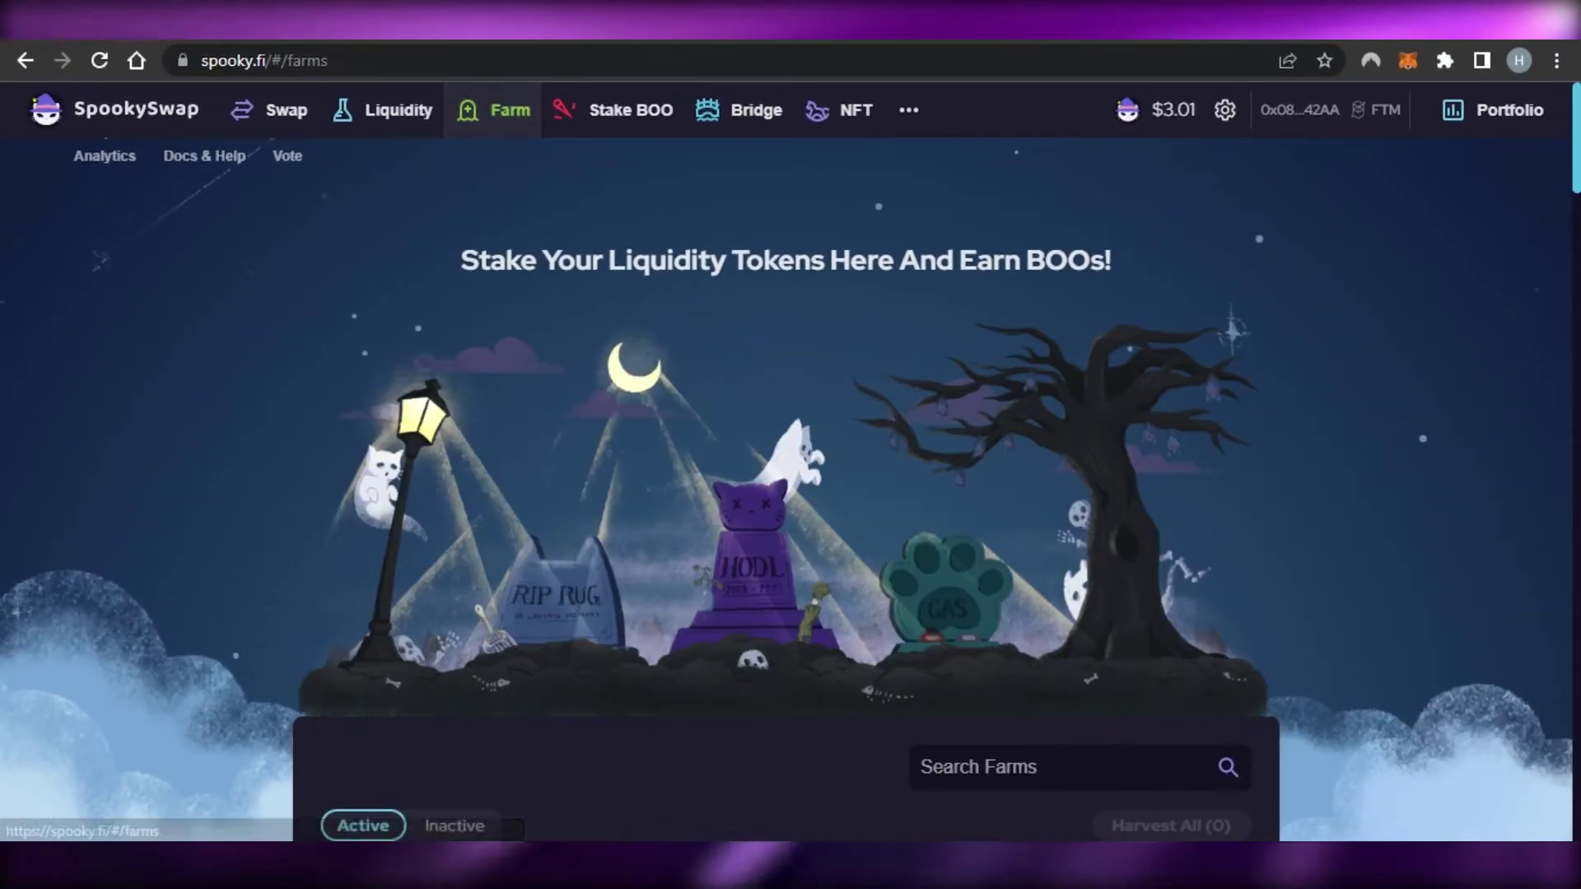
pyautogui.scroll(-3, 751, 132)
pyautogui.scroll(-6, 416, 488)
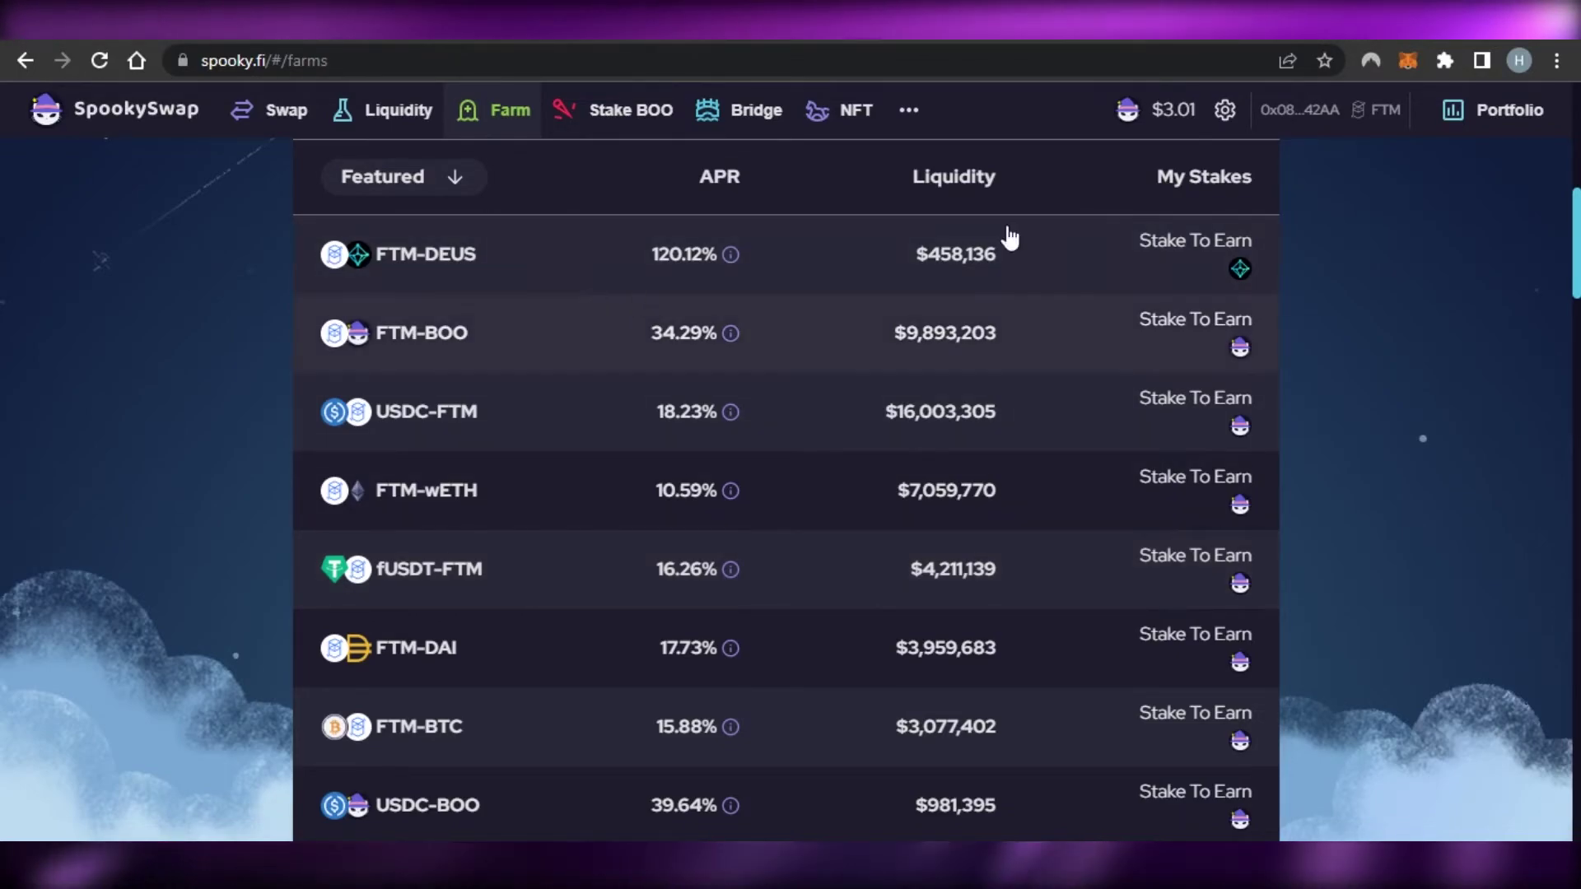
pyautogui.scroll(3, 1009, 237)
pyautogui.scroll(-10, 1009, 237)
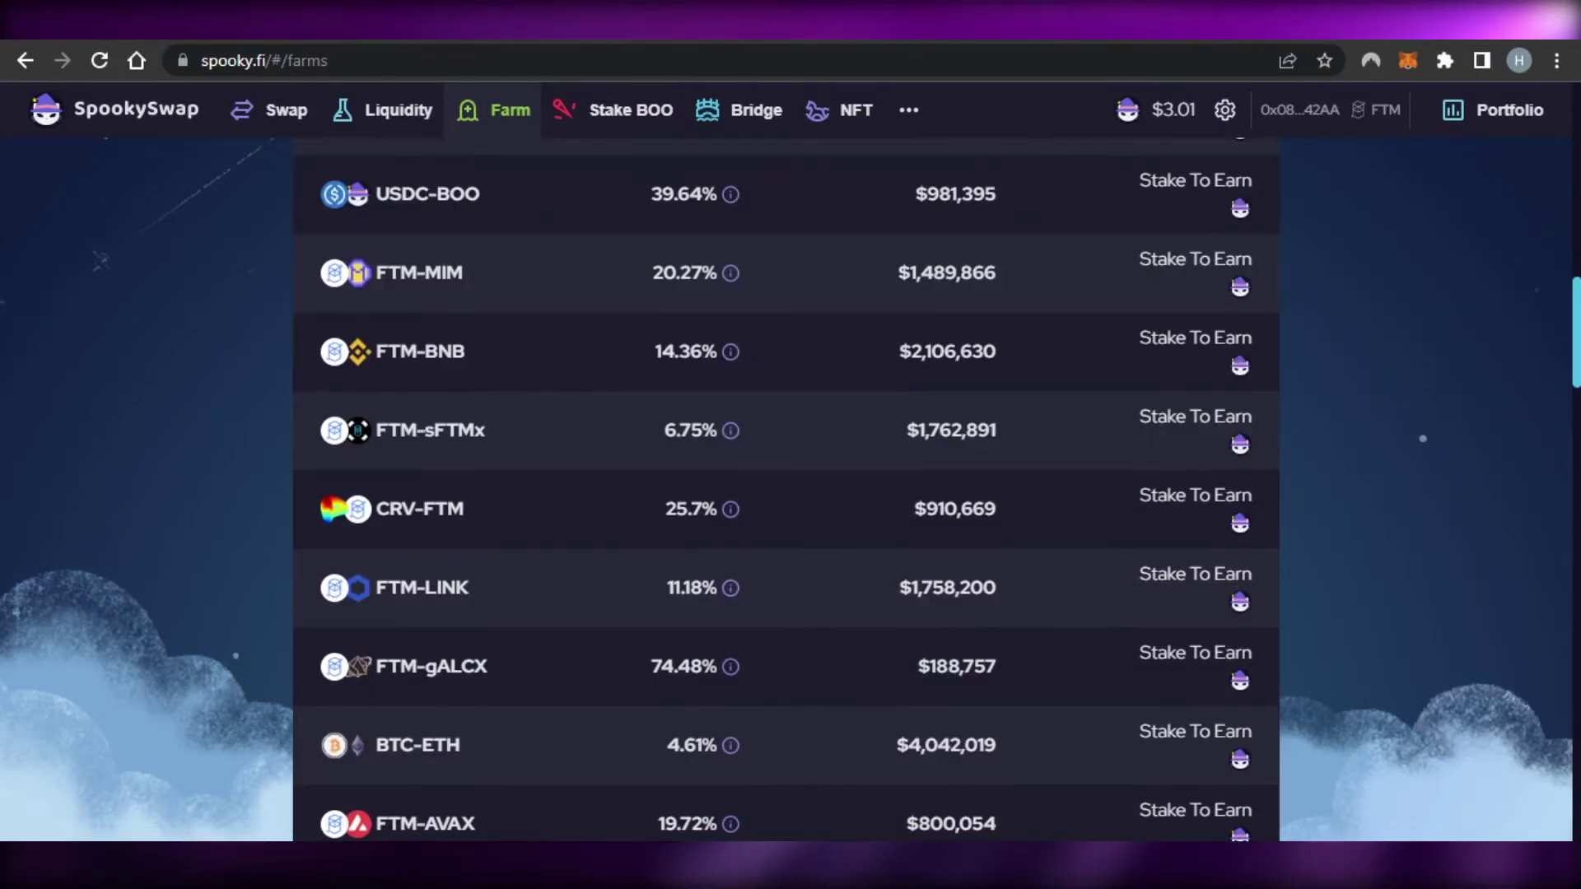
pyautogui.scroll(-10, 786, 489)
pyautogui.scroll(20, 786, 489)
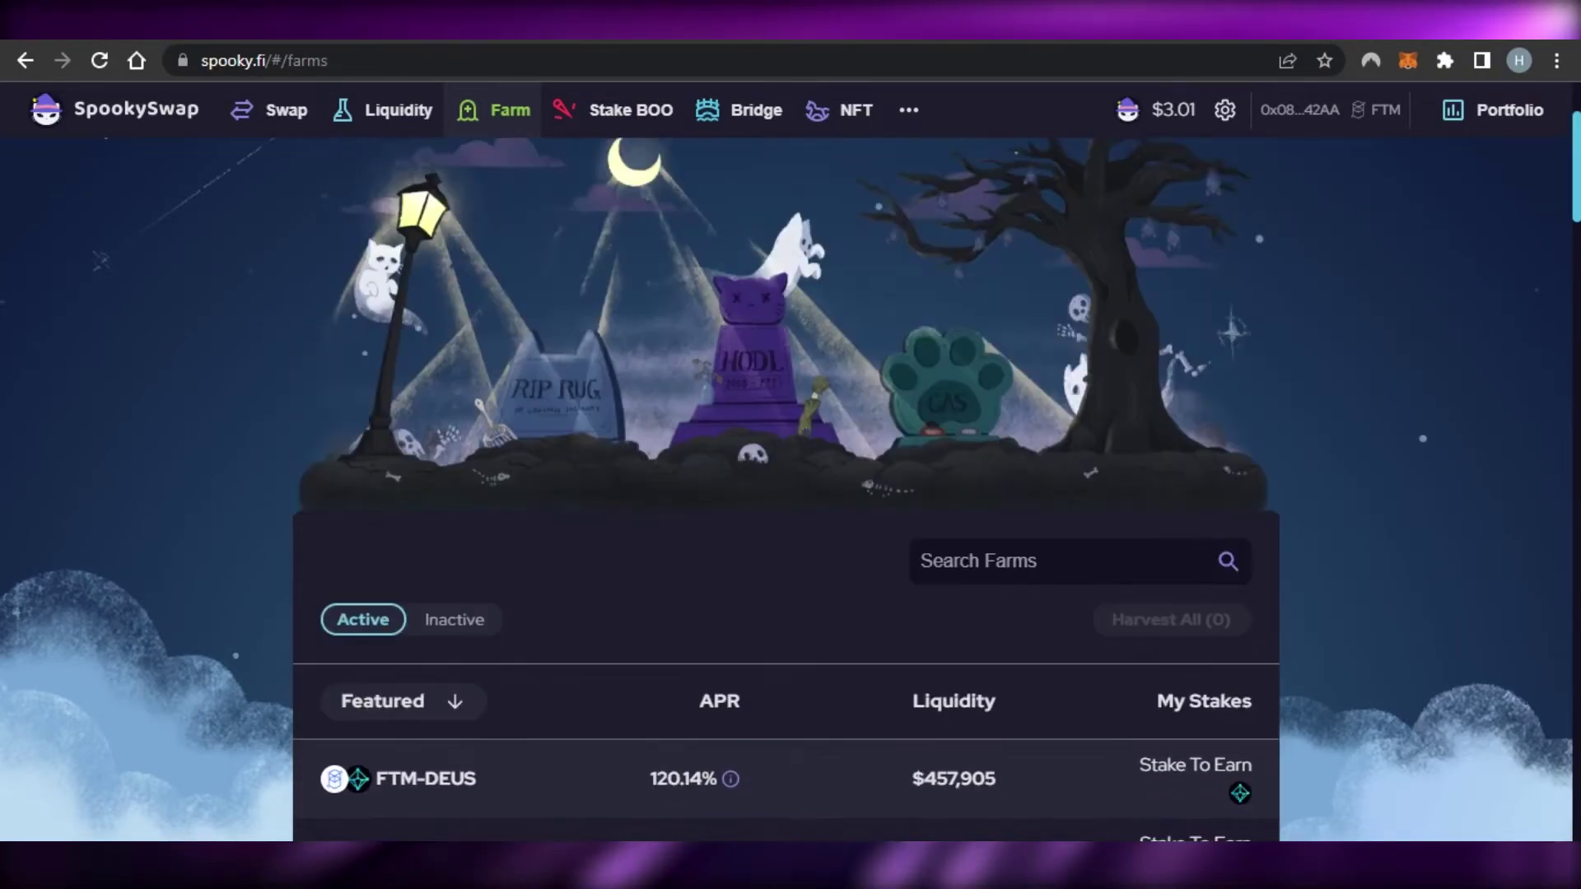
pyautogui.scroll(3, 1172, 205)
pyautogui.scroll(-10, 1172, 205)
pyautogui.scroll(6, 1172, 205)
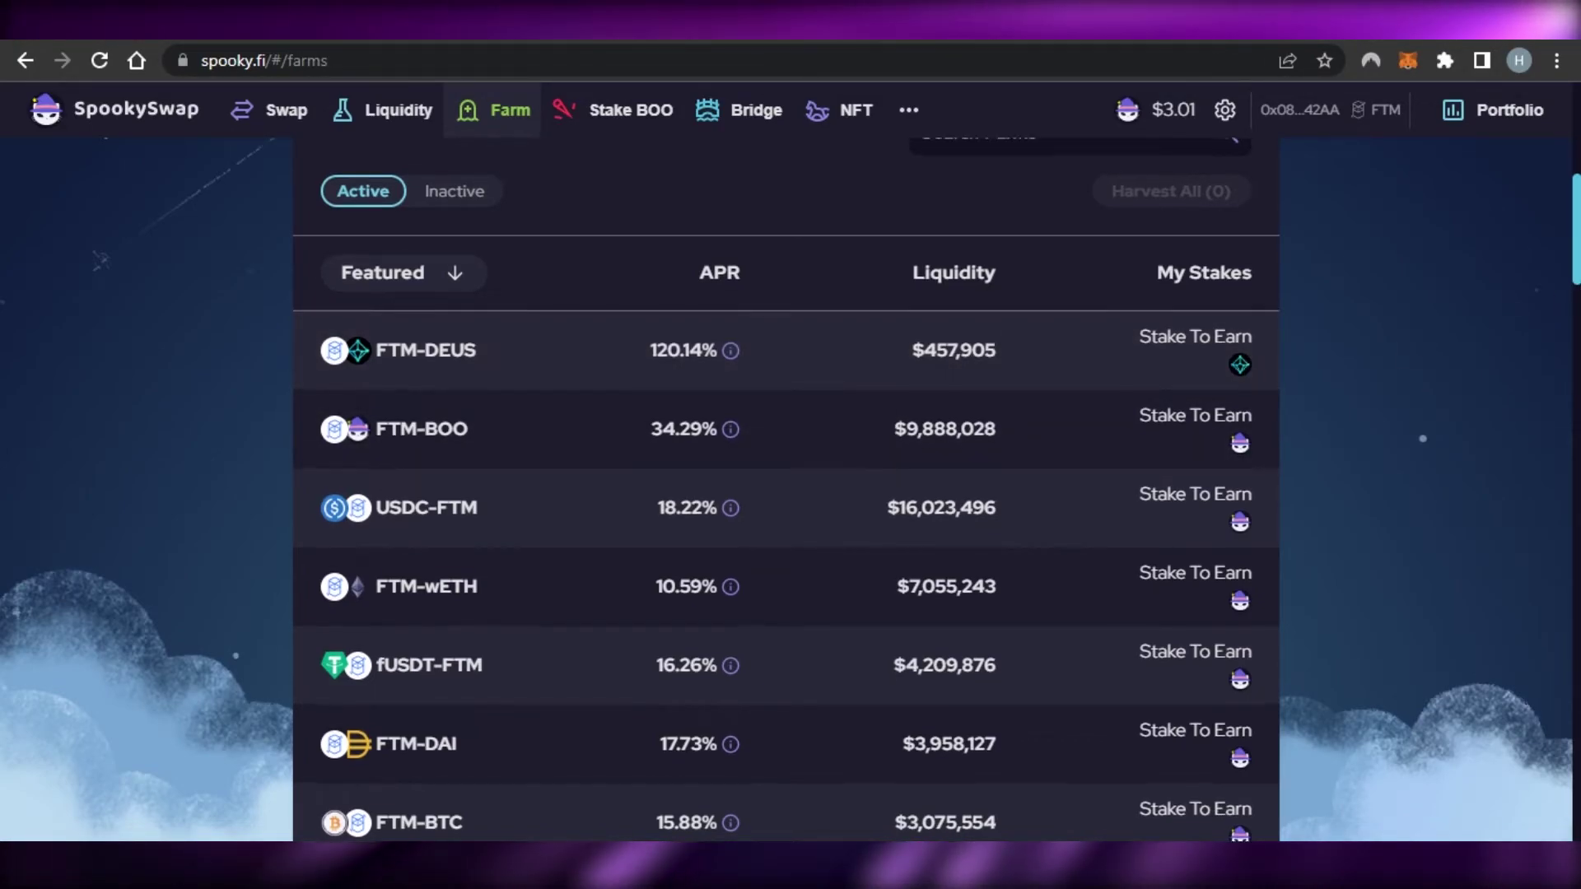
pyautogui.scroll(-5, 1324, 471)
pyautogui.scroll(8, 1323, 471)
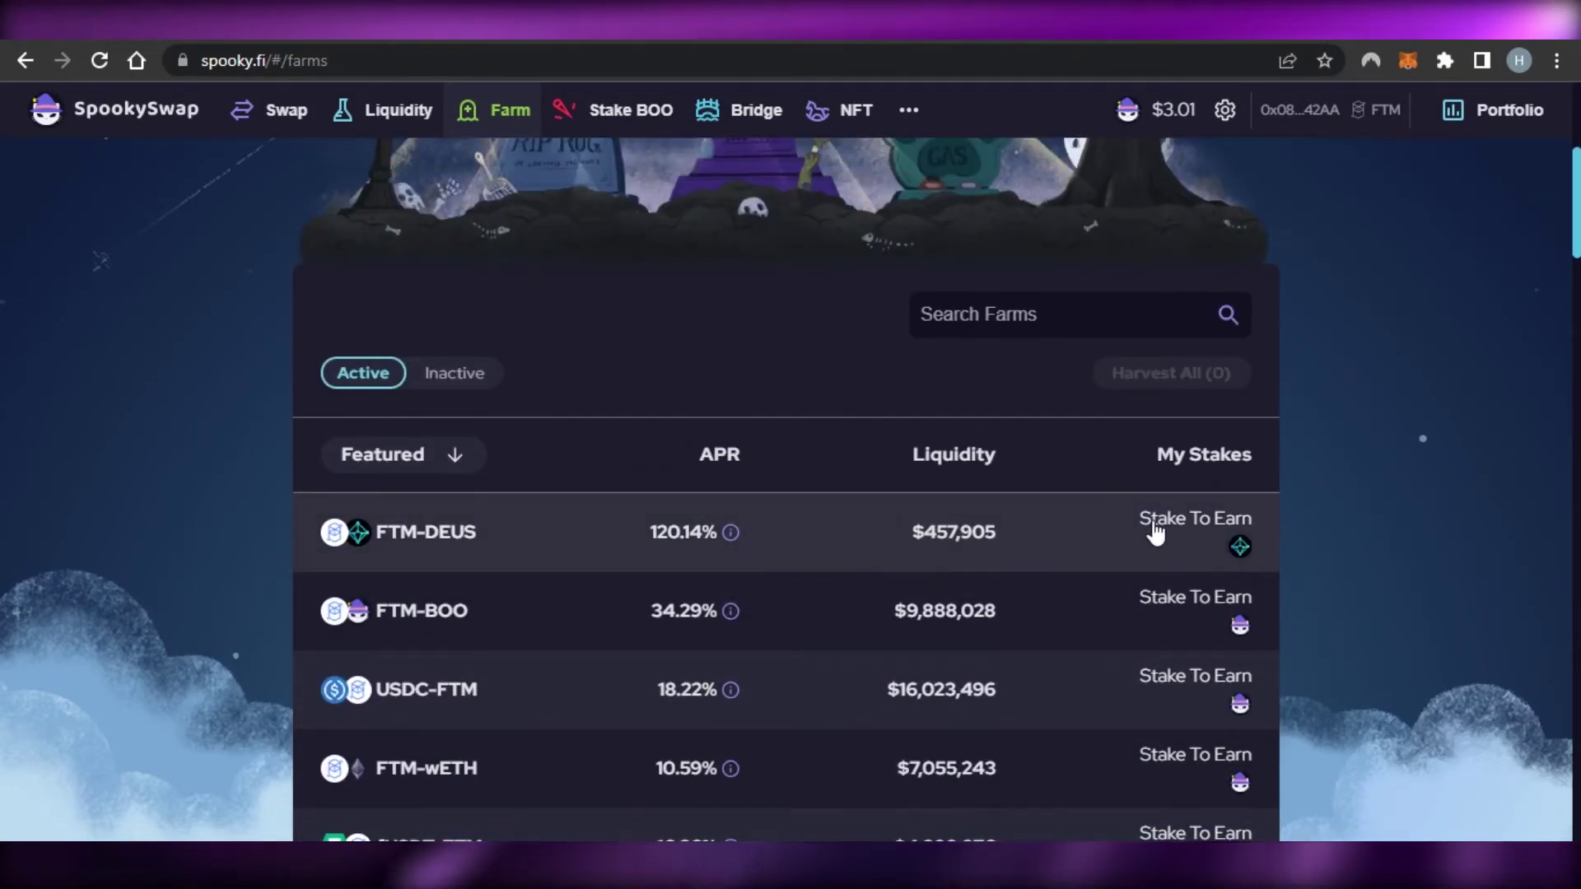
# Expand the FTM-DEUS and FTM-BTC farm rows to reveal their staking details, both showing nothing staked.
pyautogui.click(1161, 532)
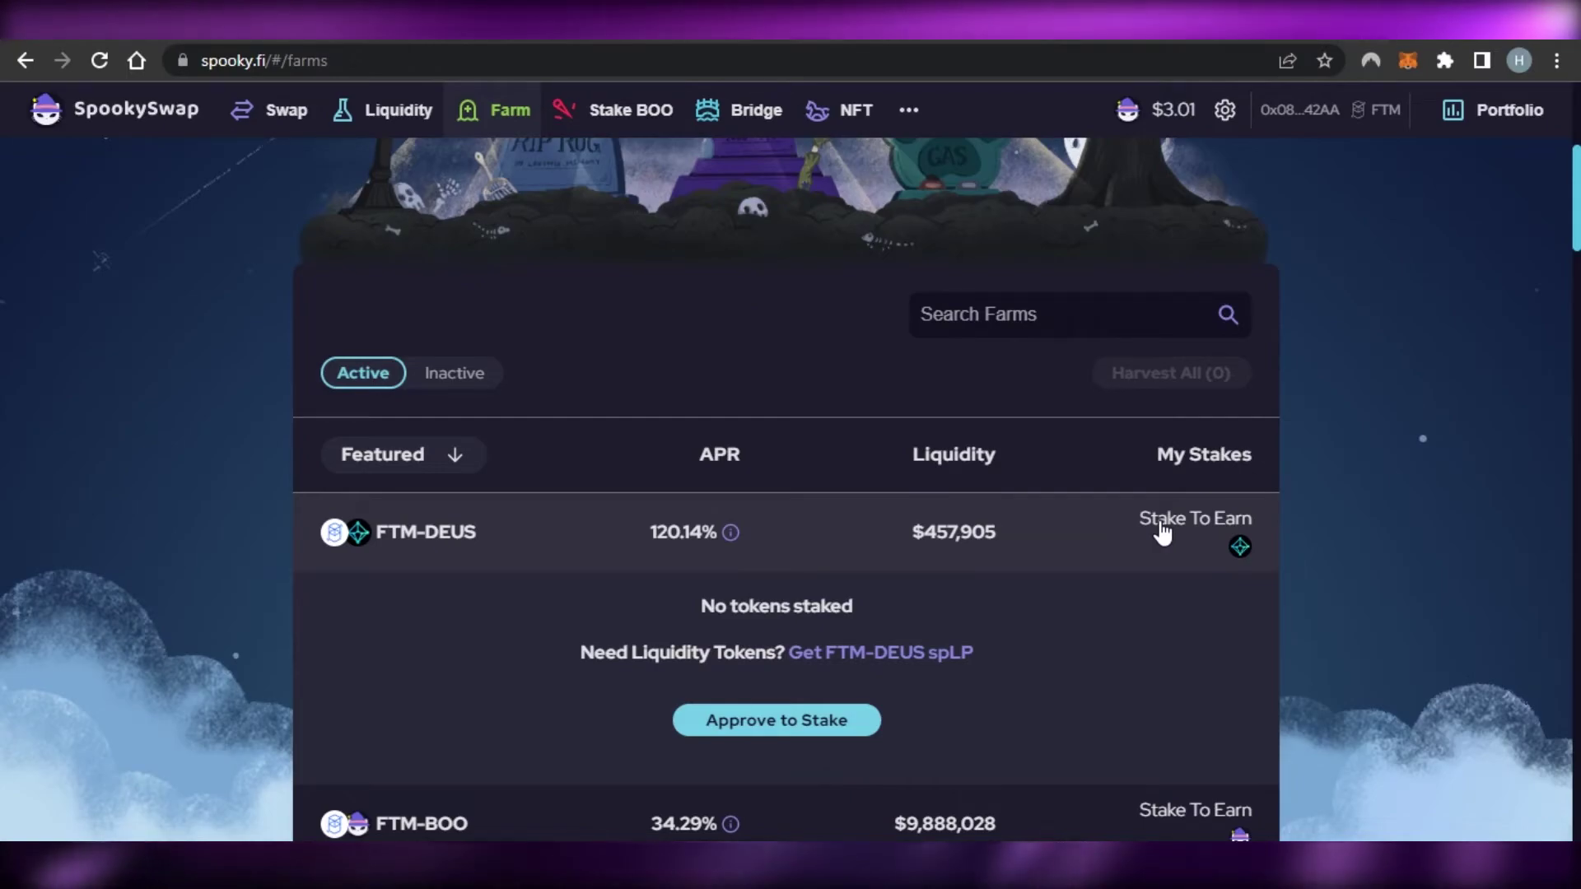
pyautogui.scroll(-2, 786, 494)
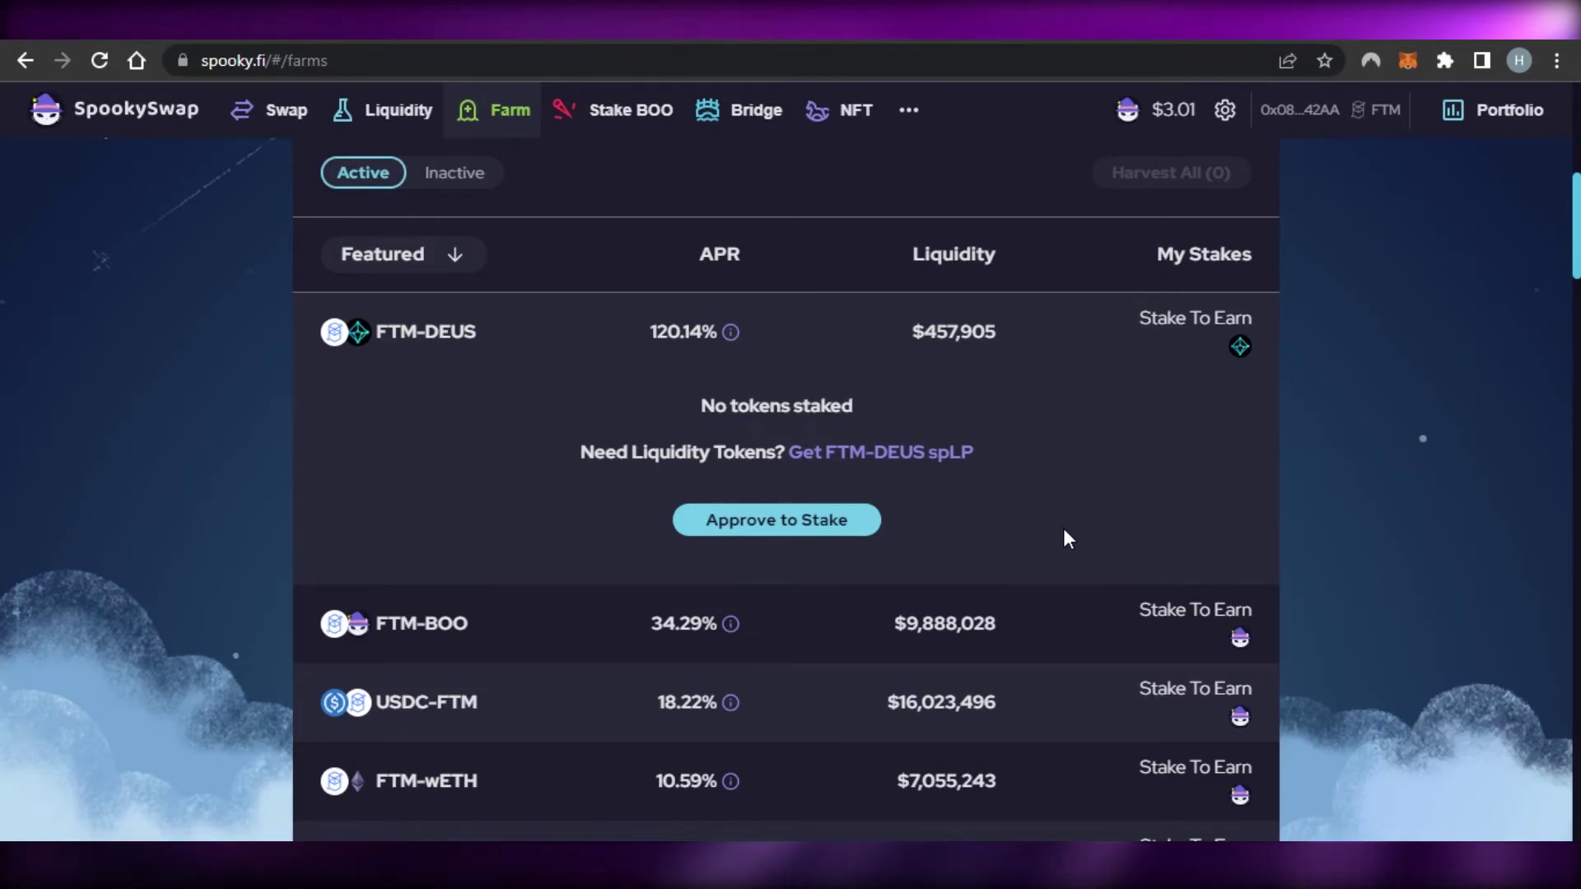
pyautogui.scroll(-9, 1063, 529)
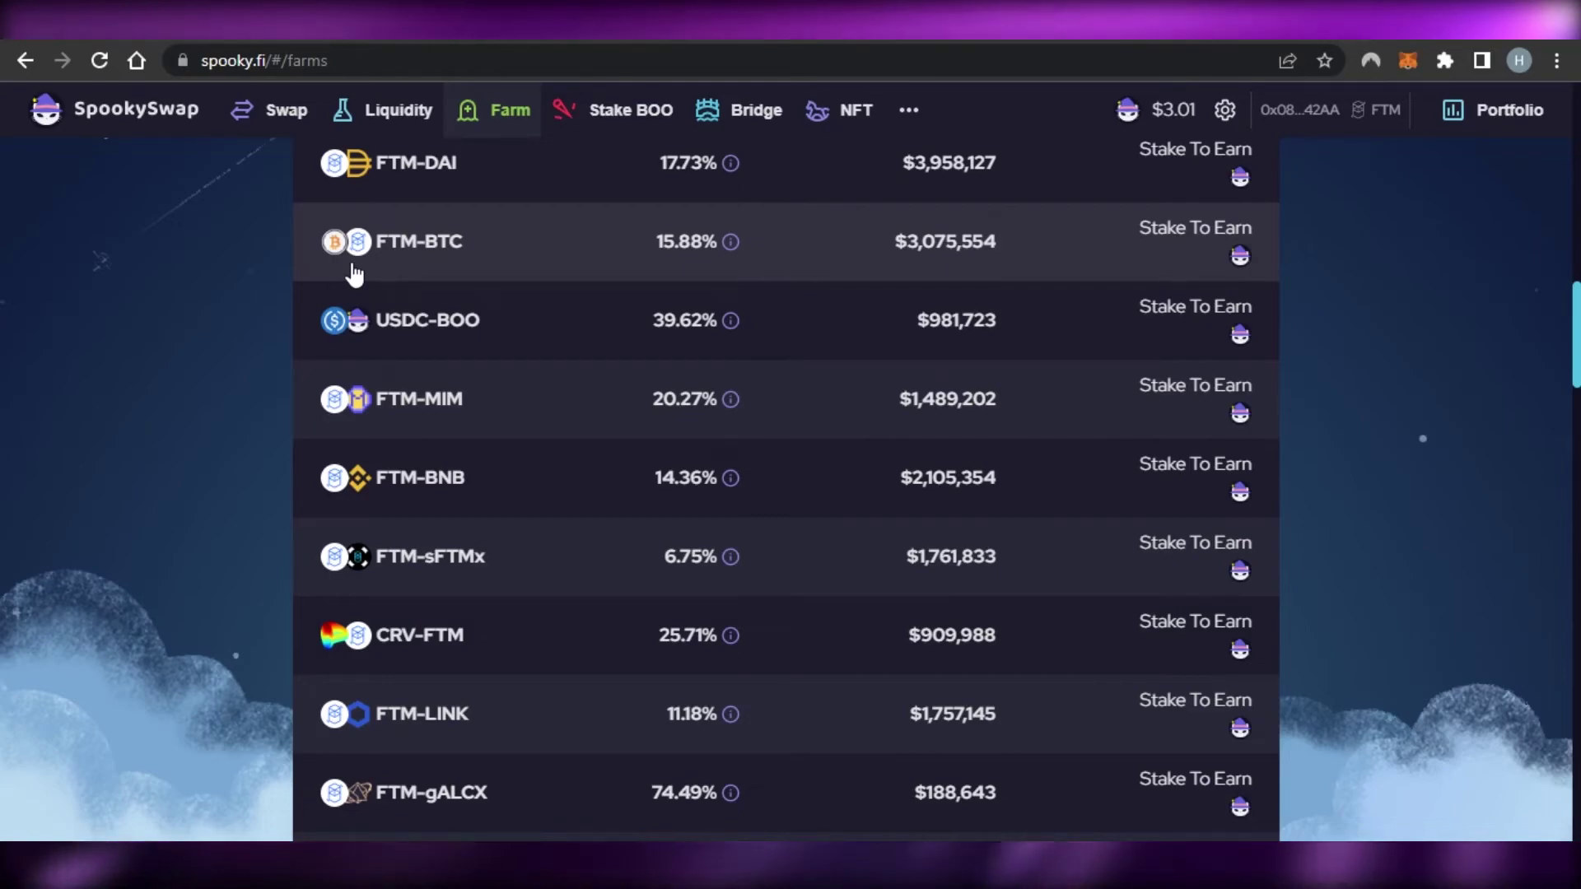
pyautogui.click(417, 270)
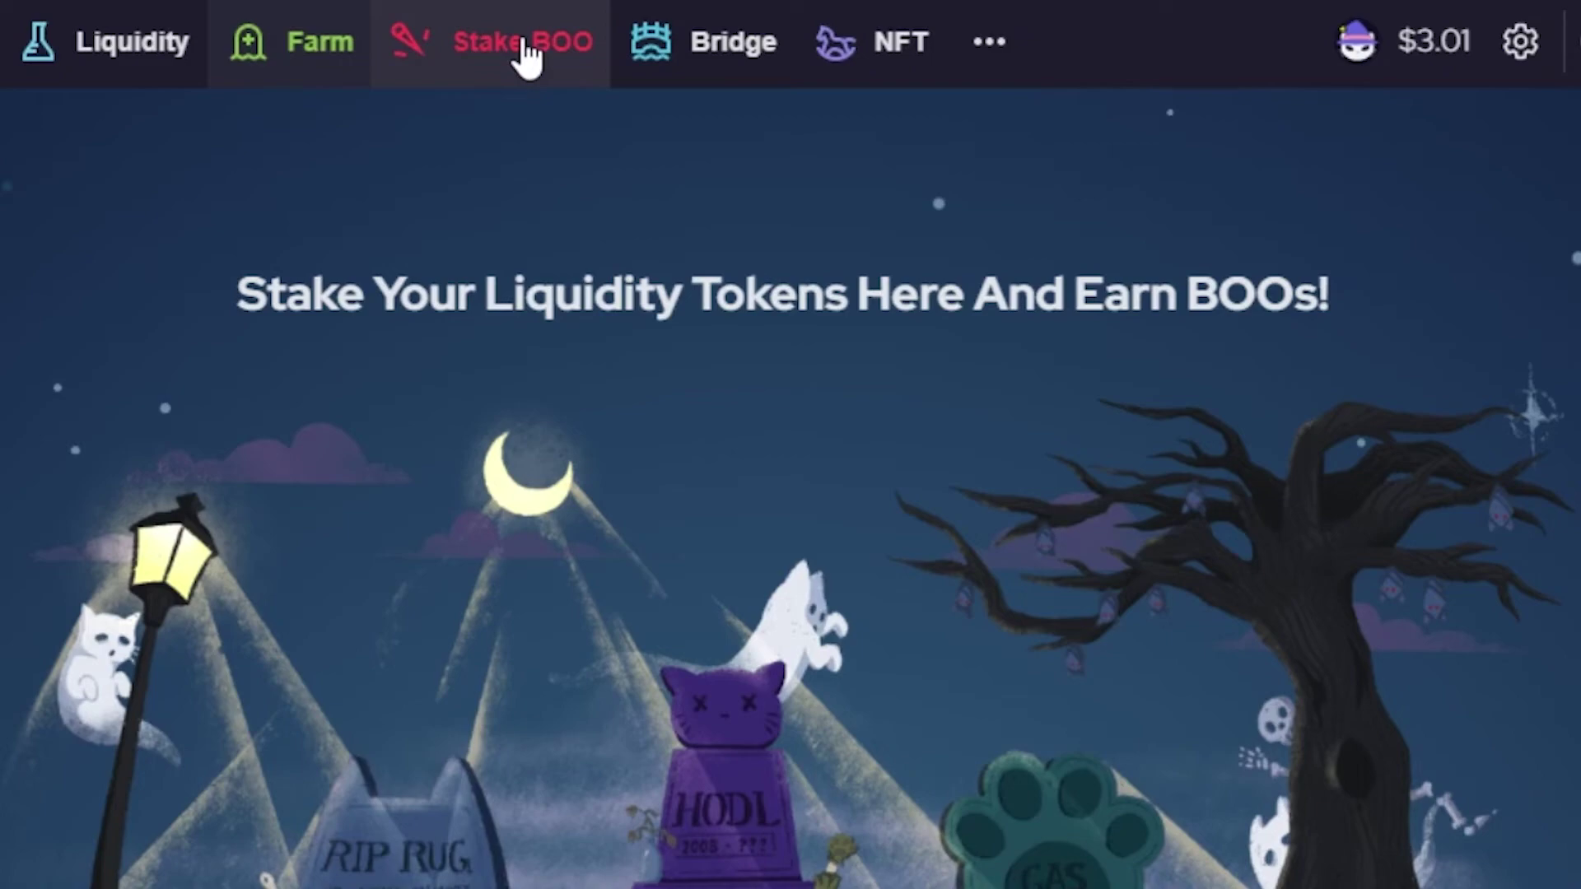
# Go to the Stake BOO page and scroll through its Step 1 and Step 2 sections.
pyautogui.click(486, 74)
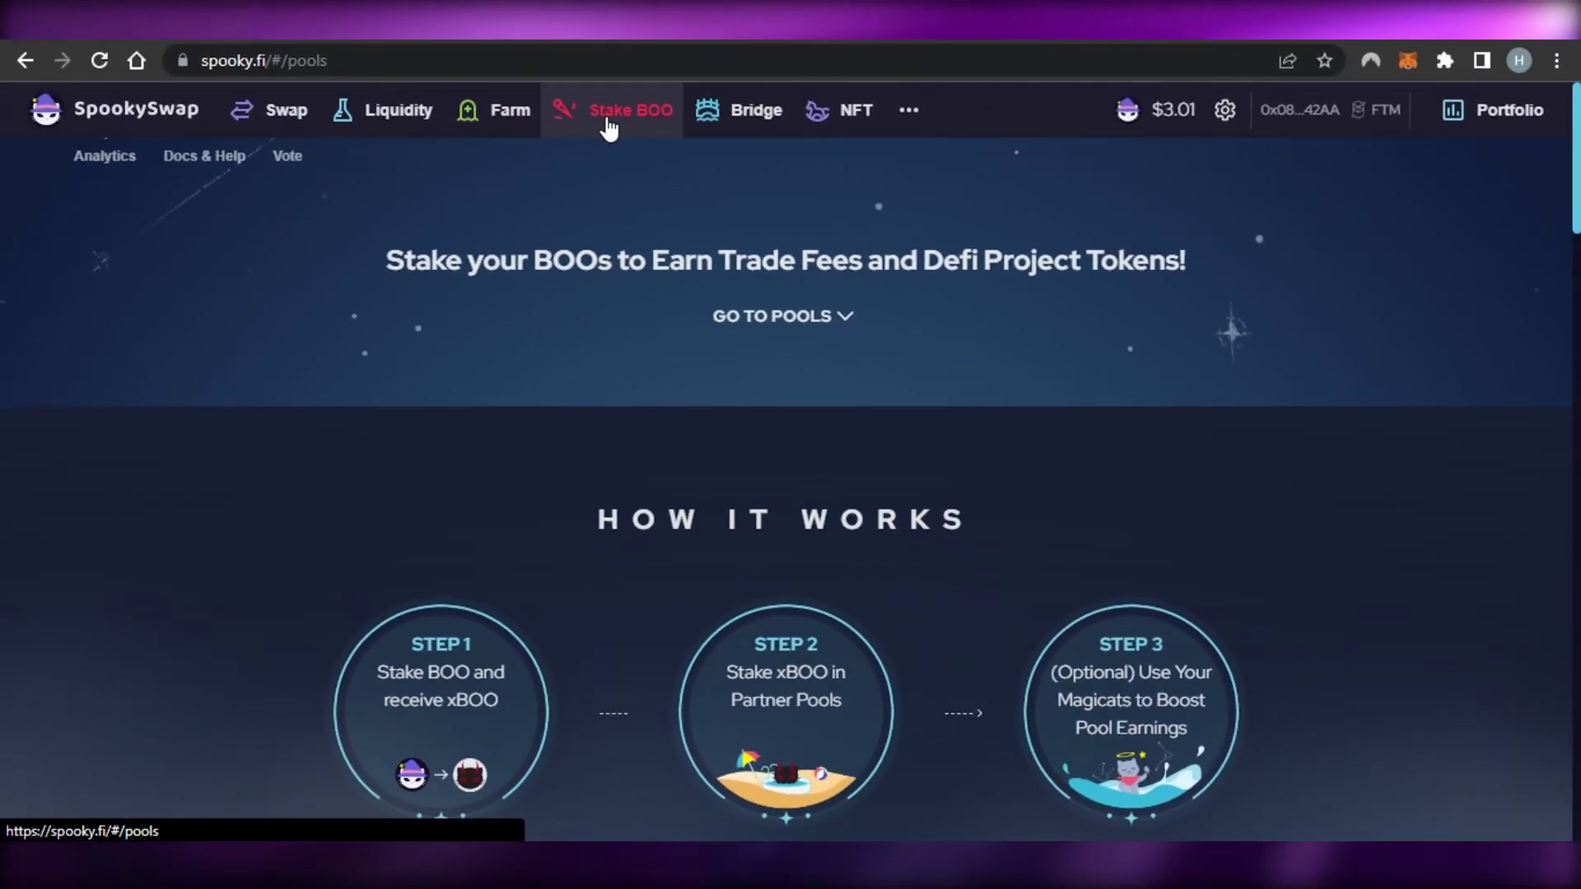
pyautogui.scroll(-15, 1536, 249)
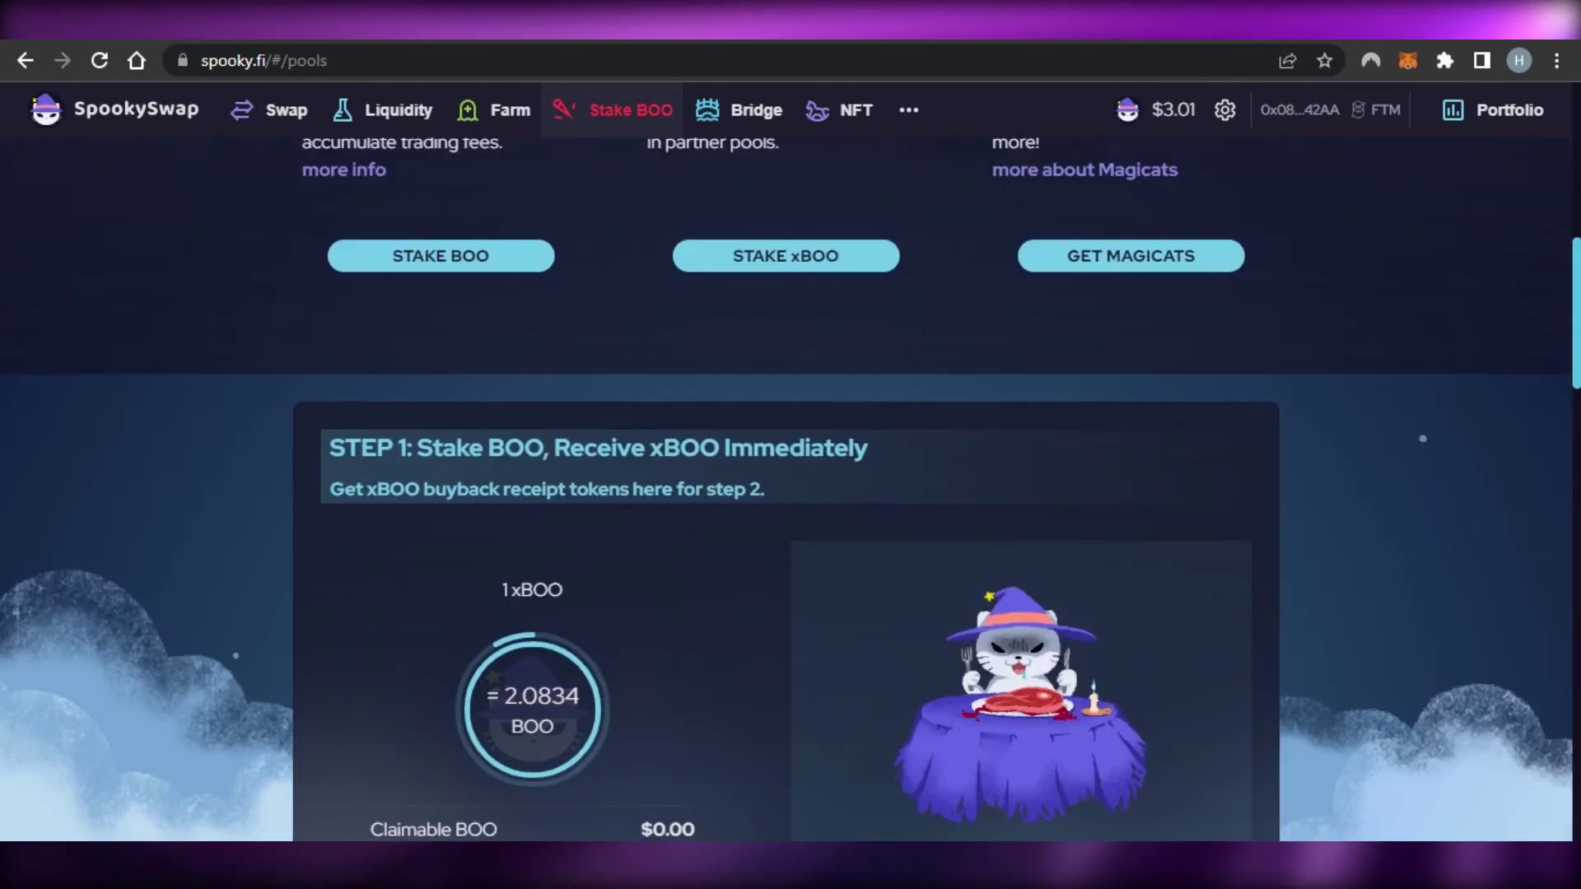
pyautogui.scroll(7, 786, 490)
pyautogui.scroll(-6, 787, 490)
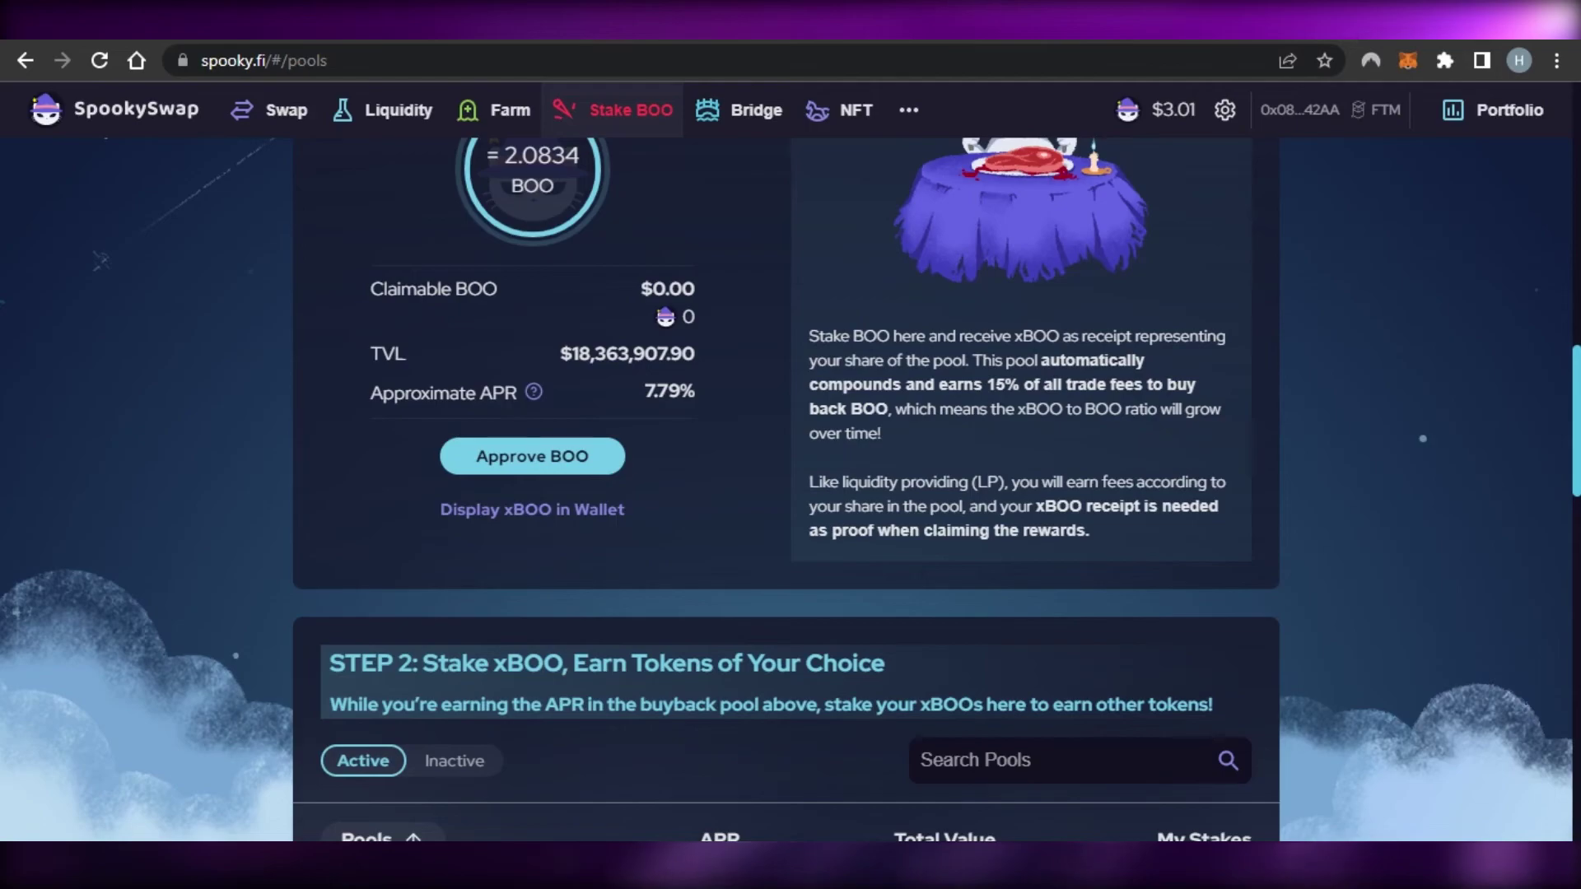
pyautogui.scroll(15, 786, 490)
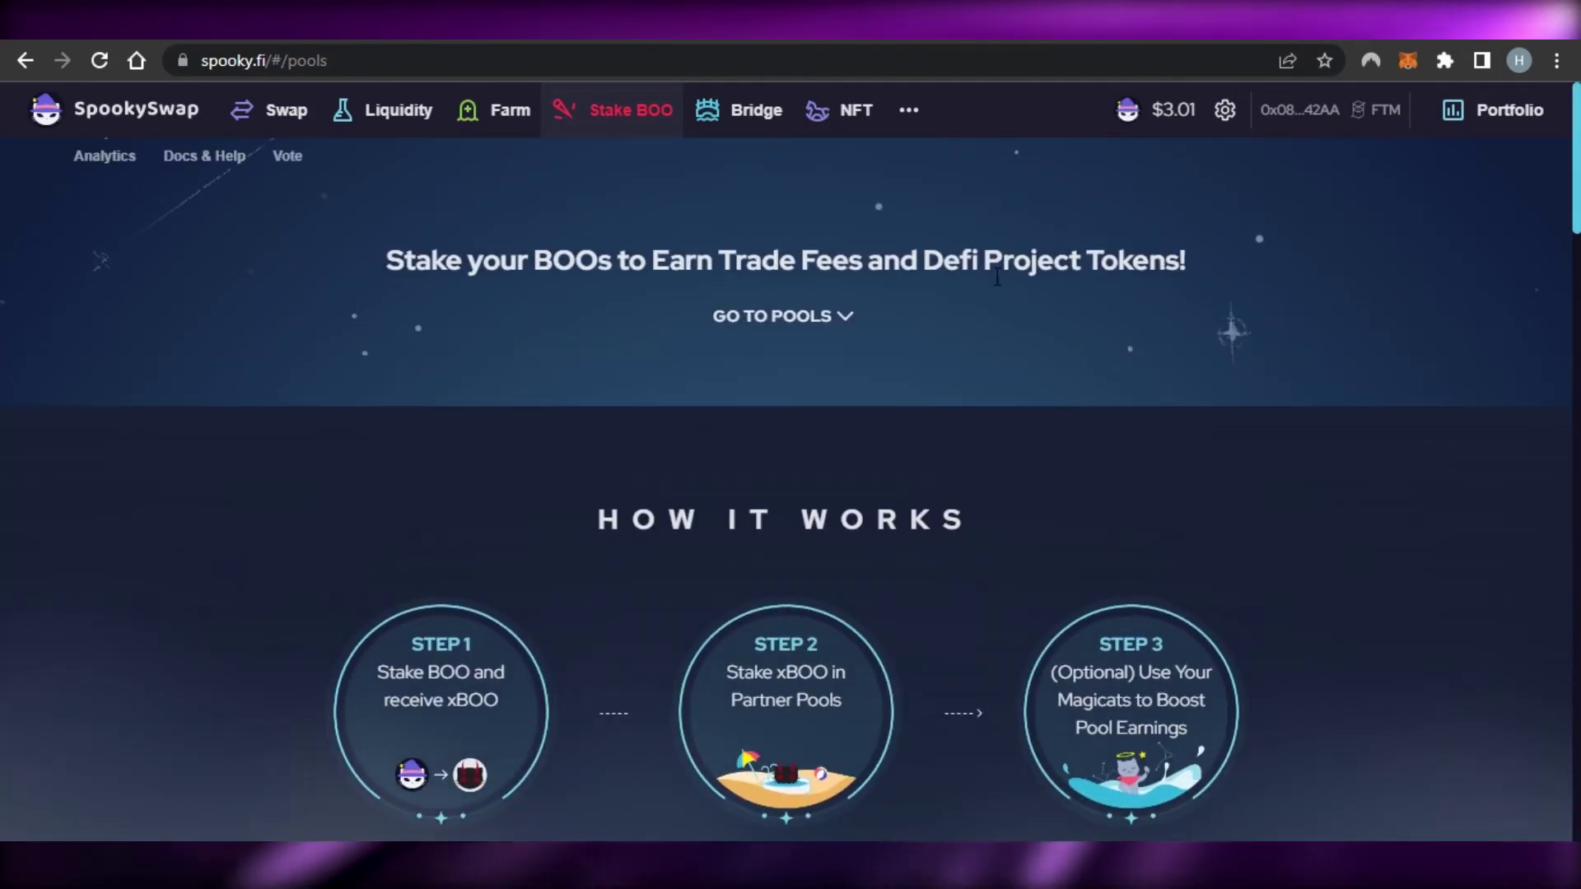
# Browse the Magicats NFT page, then return to the FTM-to-BOO Swap page.
pyautogui.click(840, 133)
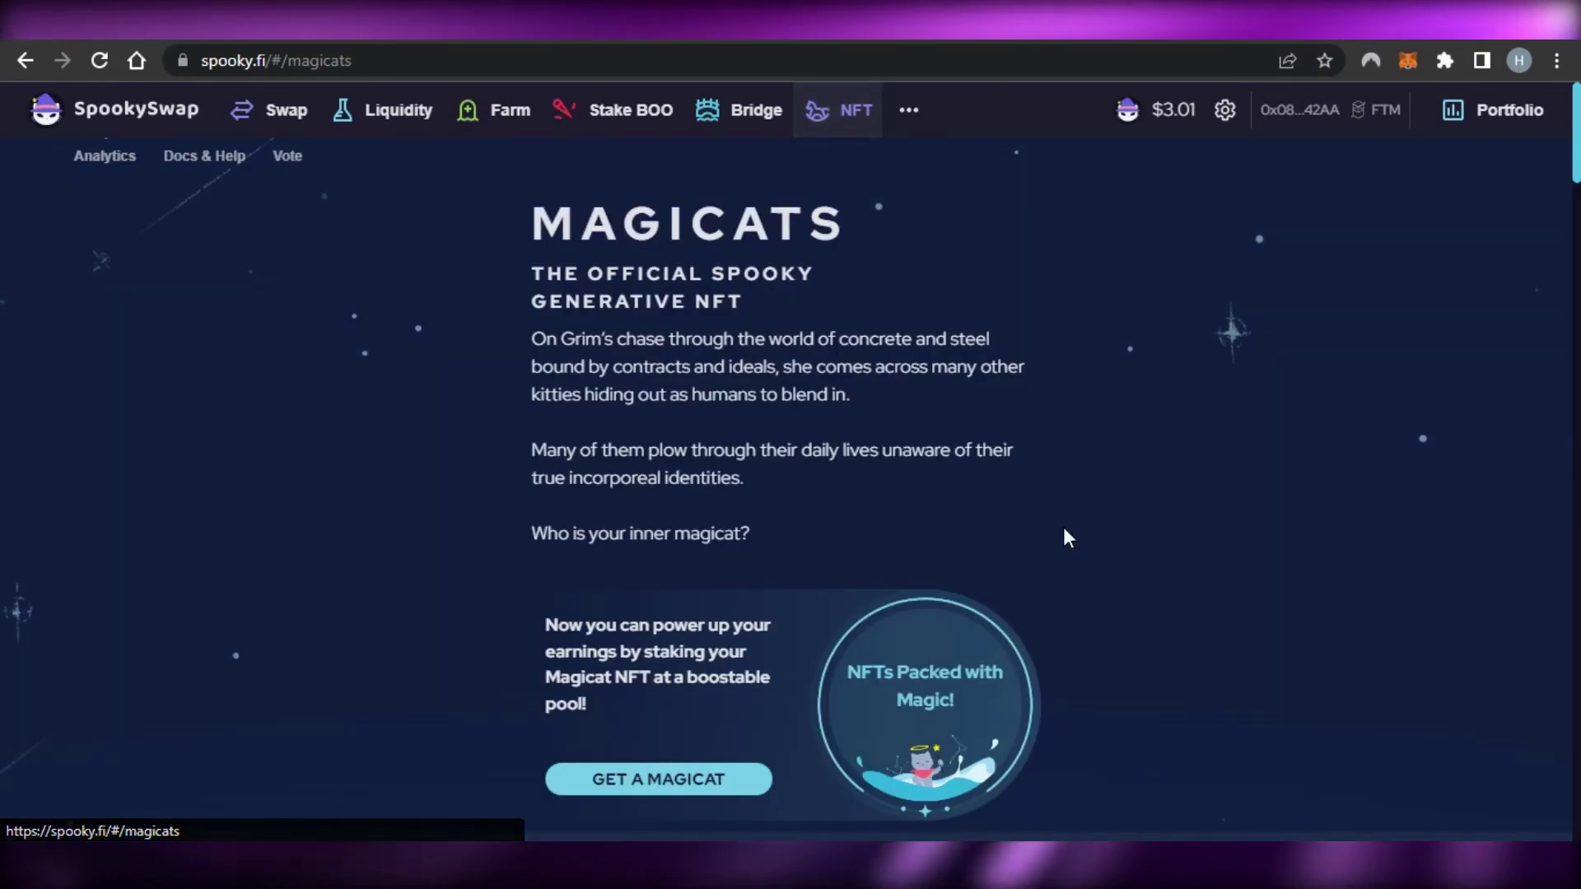
pyautogui.moveTo(1577, 164); pyautogui.dragTo(1576, 132)
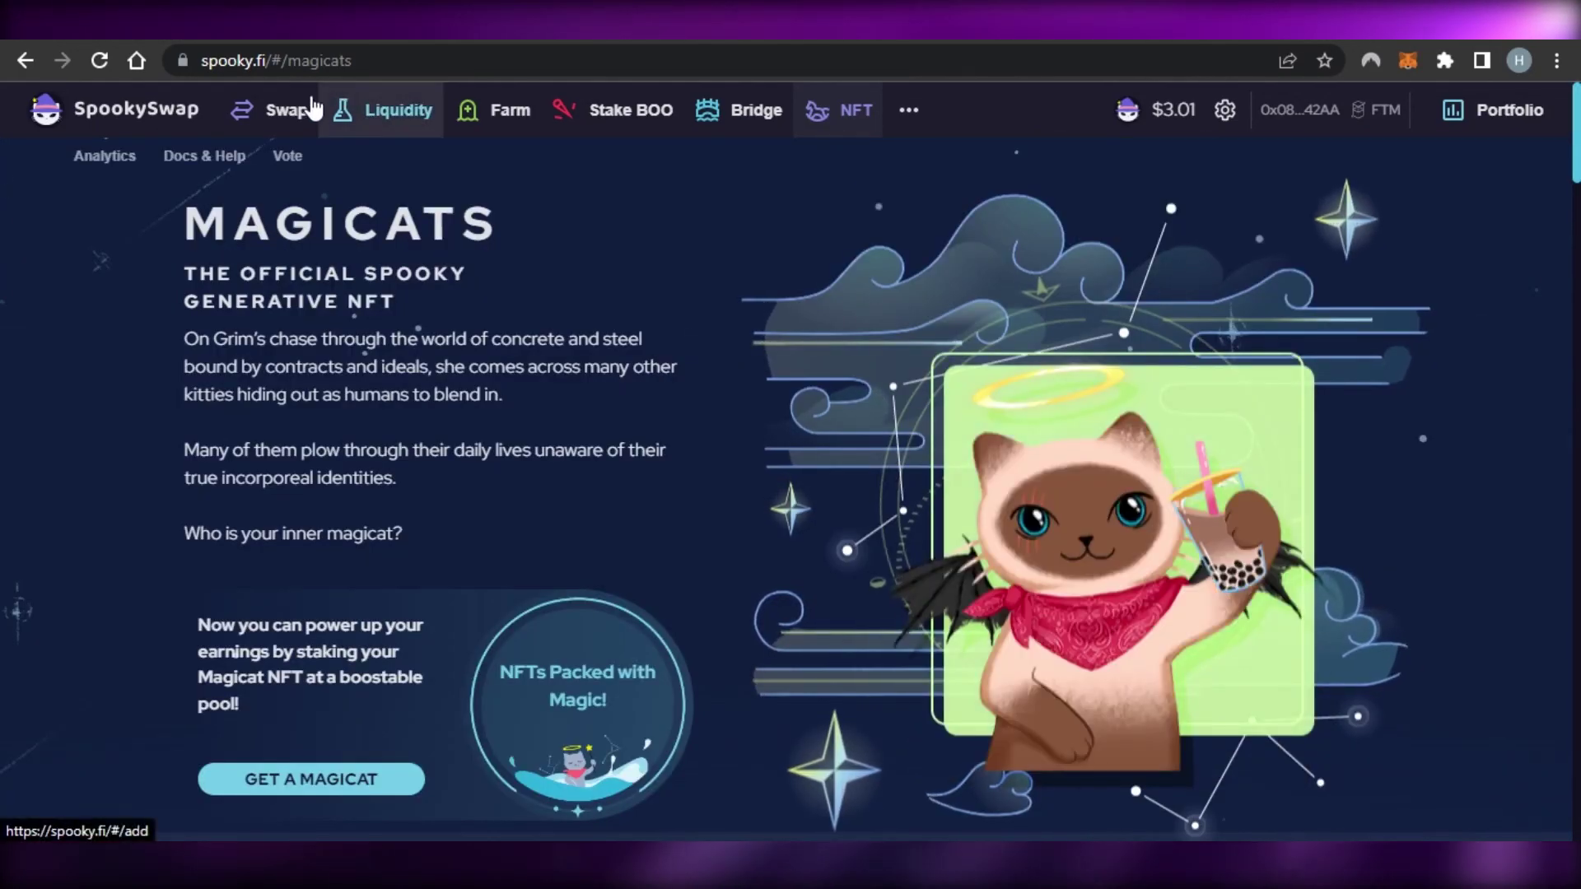
pyautogui.click(303, 110)
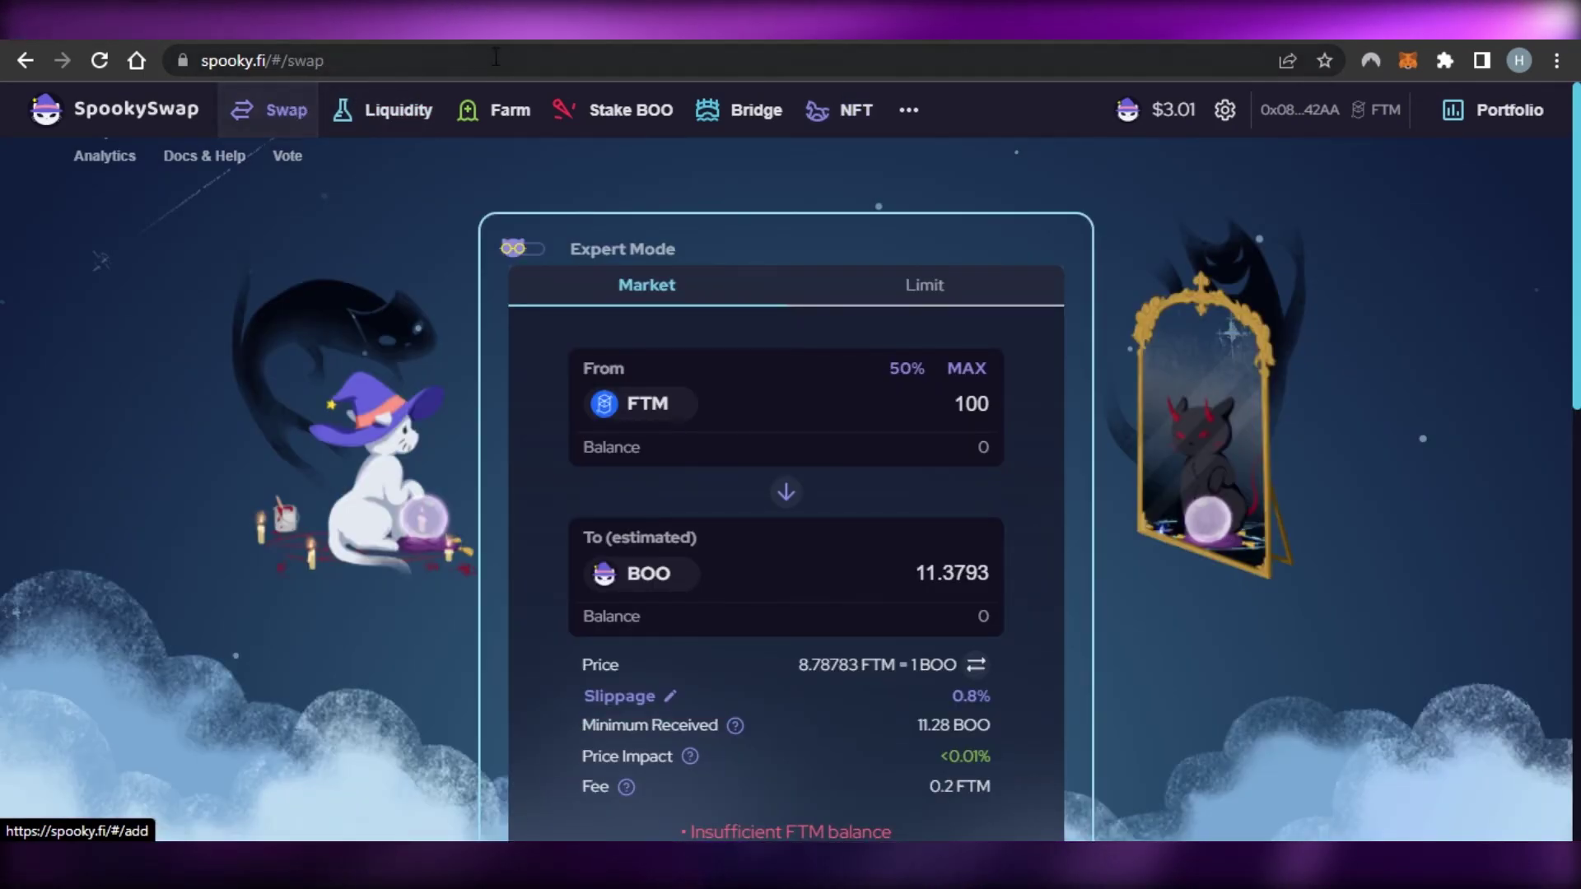
# Return to the Farm page and scroll through the farm list, including FTM-DEUS at 120.14% APR.
pyautogui.click(487, 136)
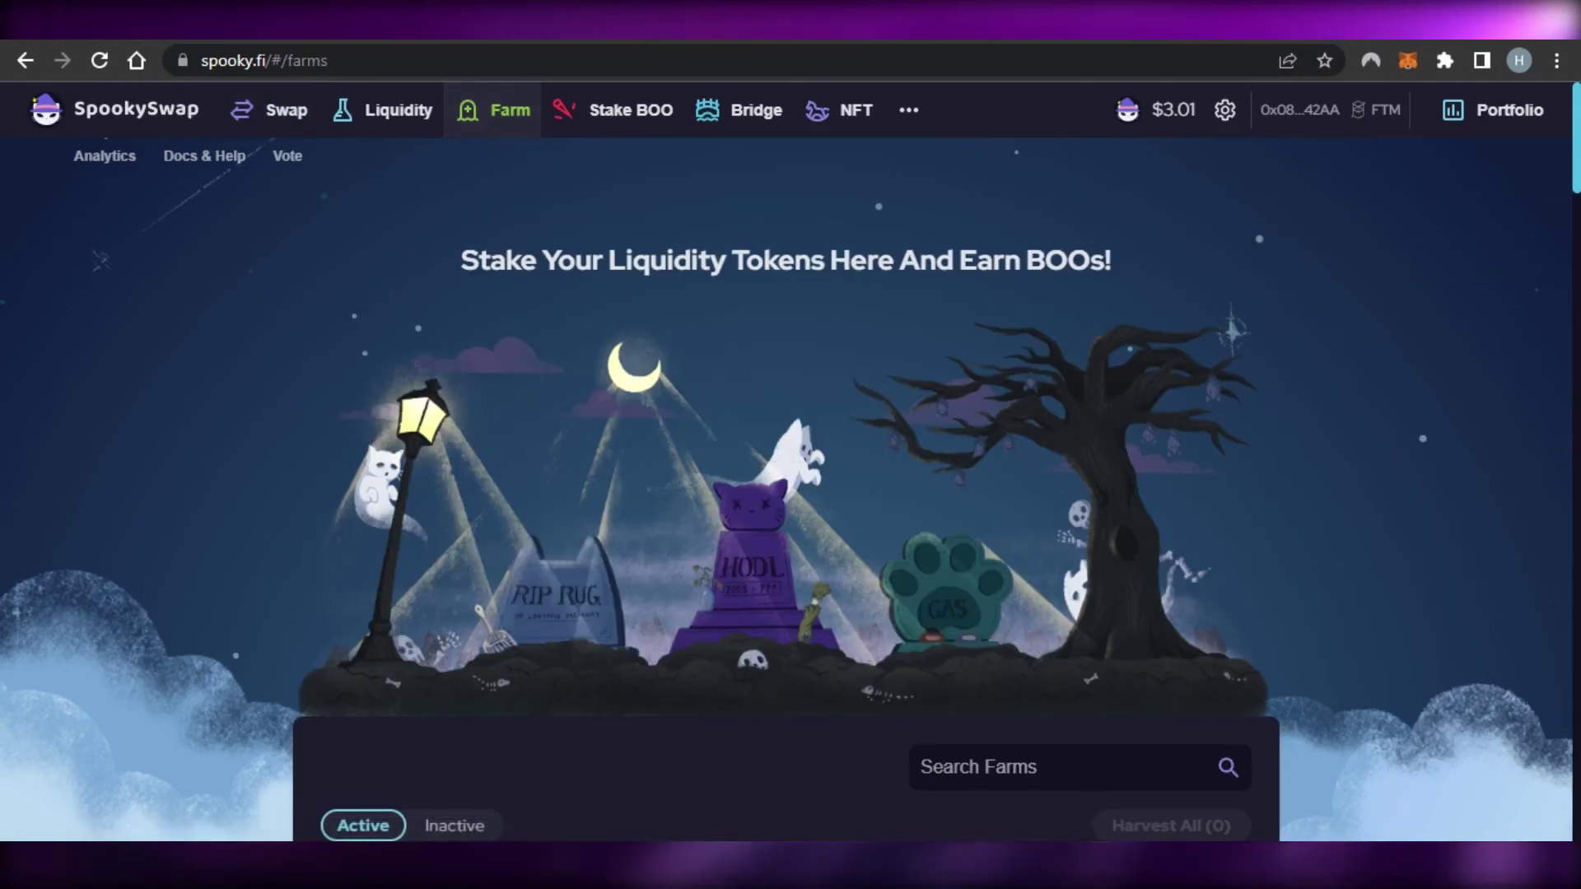
pyautogui.scroll(-20, 786, 494)
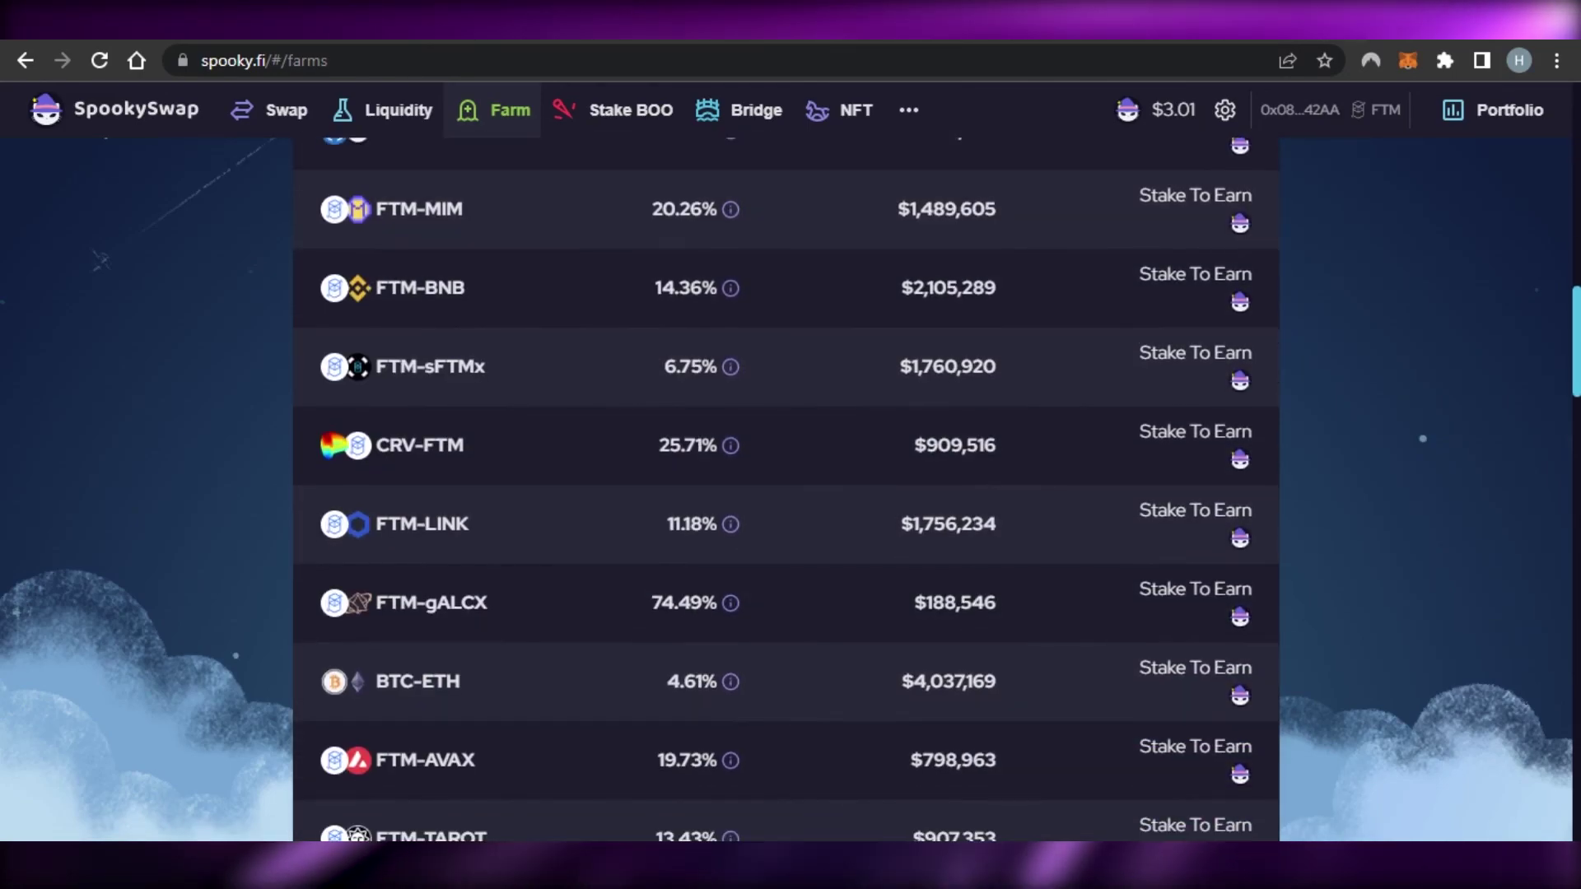
pyautogui.scroll(15, 787, 494)
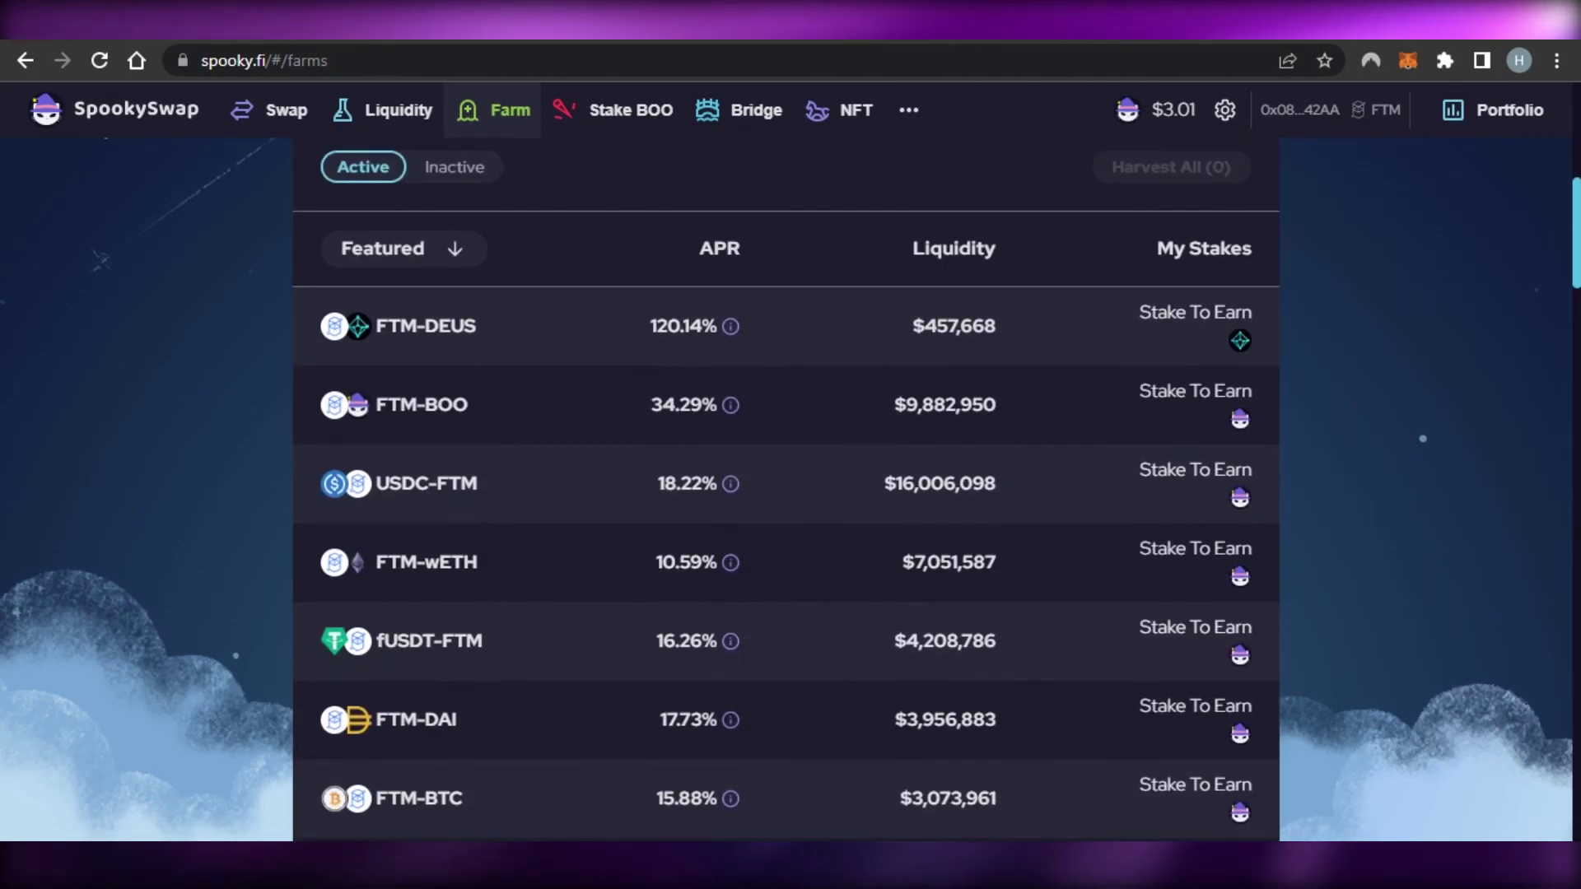
pyautogui.scroll(5, 786, 494)
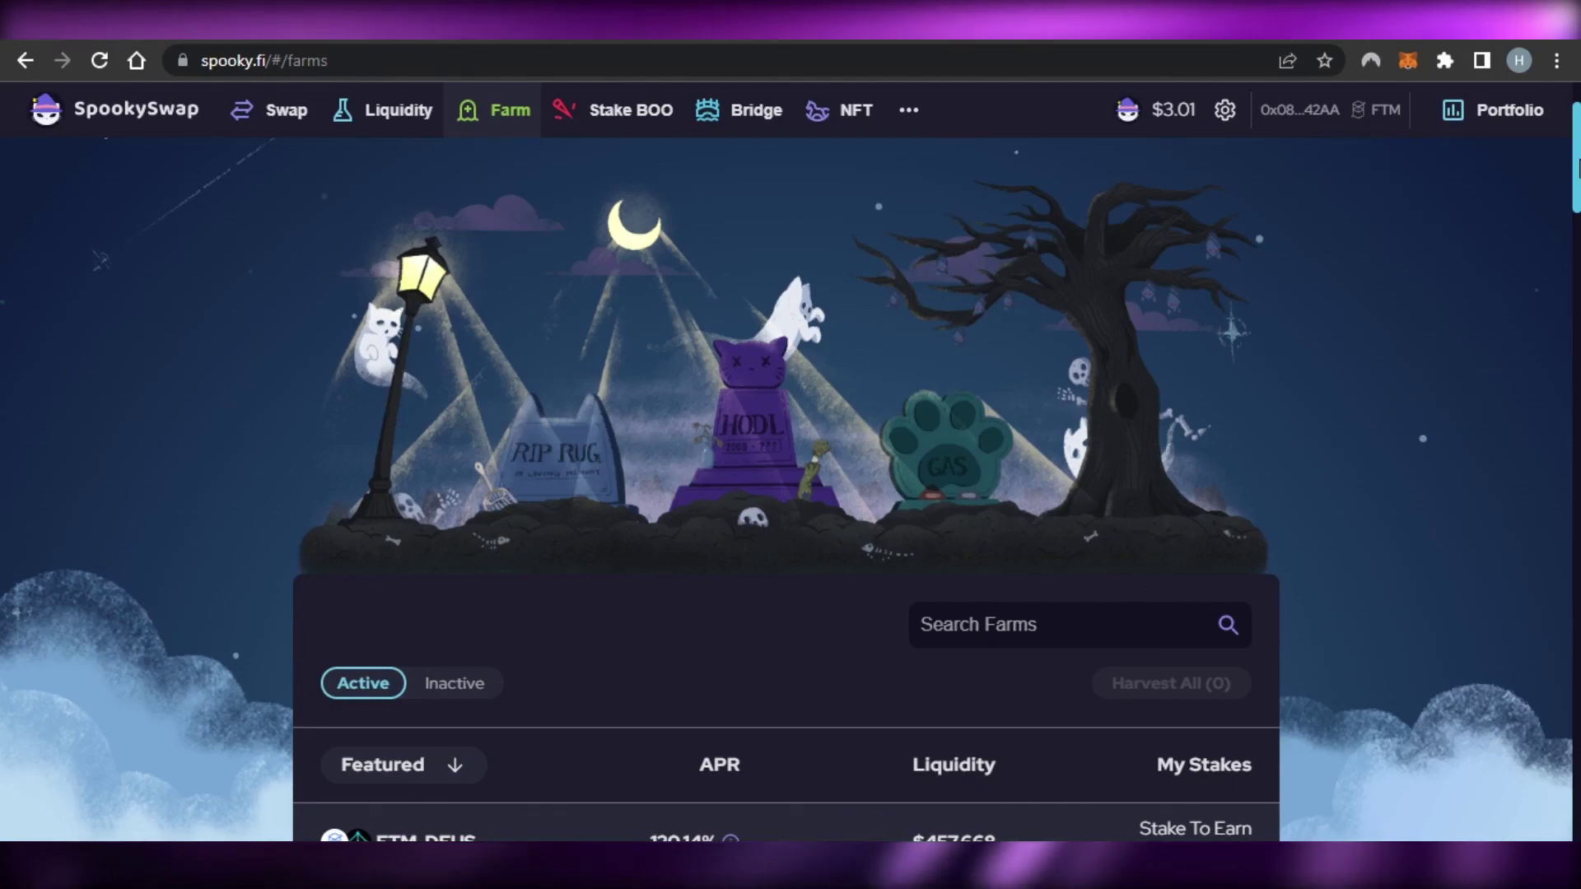
pyautogui.scroll(-18, 786, 494)
pyautogui.scroll(-5, 787, 494)
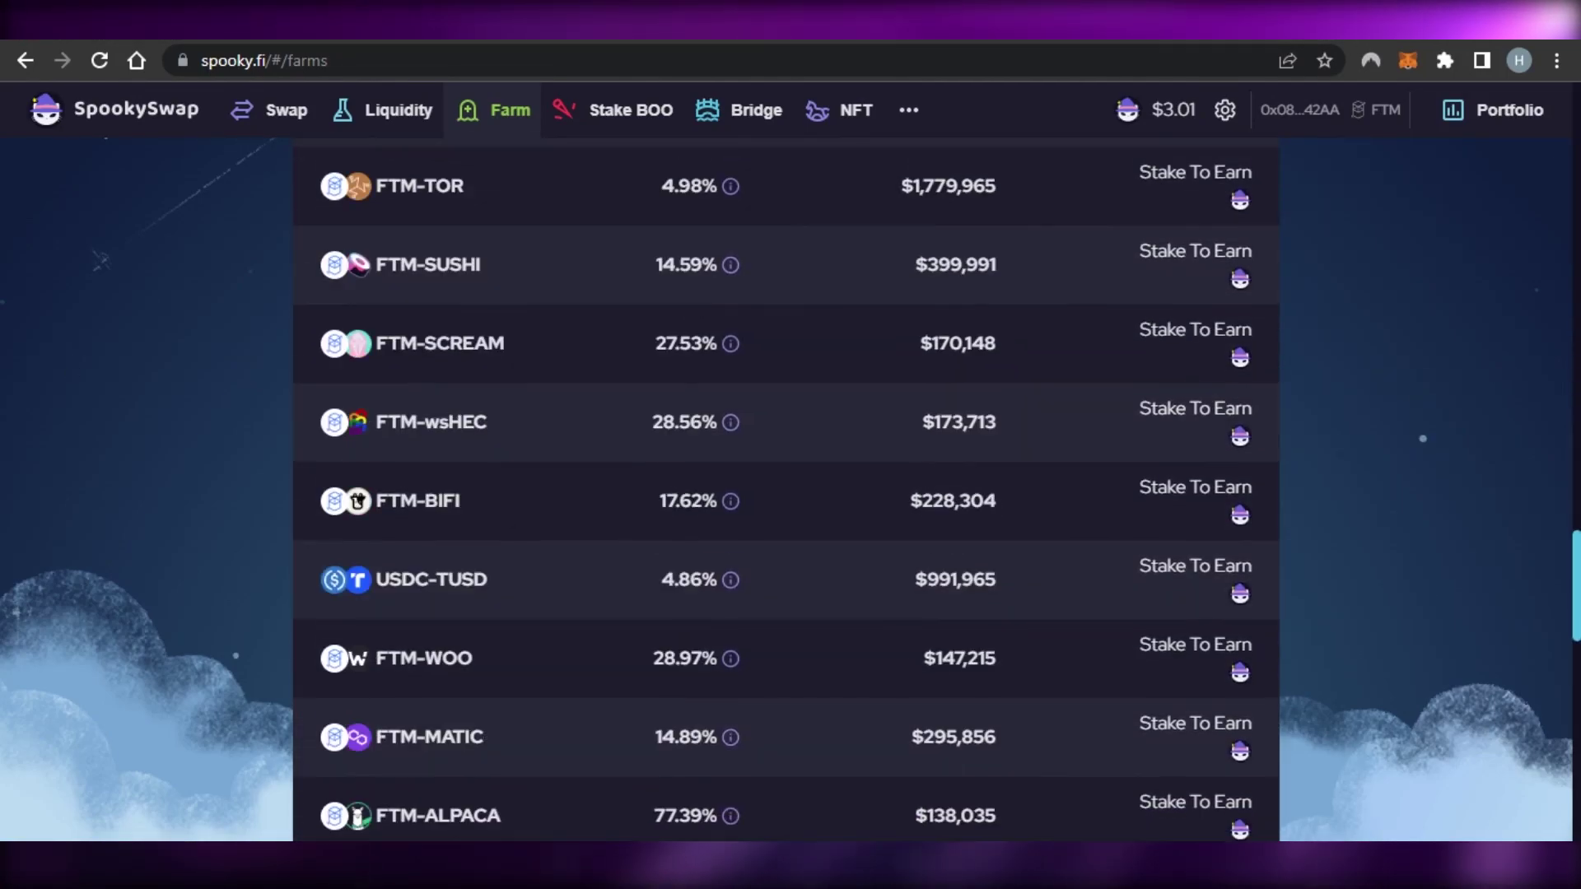
pyautogui.scroll(10, 786, 494)
pyautogui.scroll(15, 786, 494)
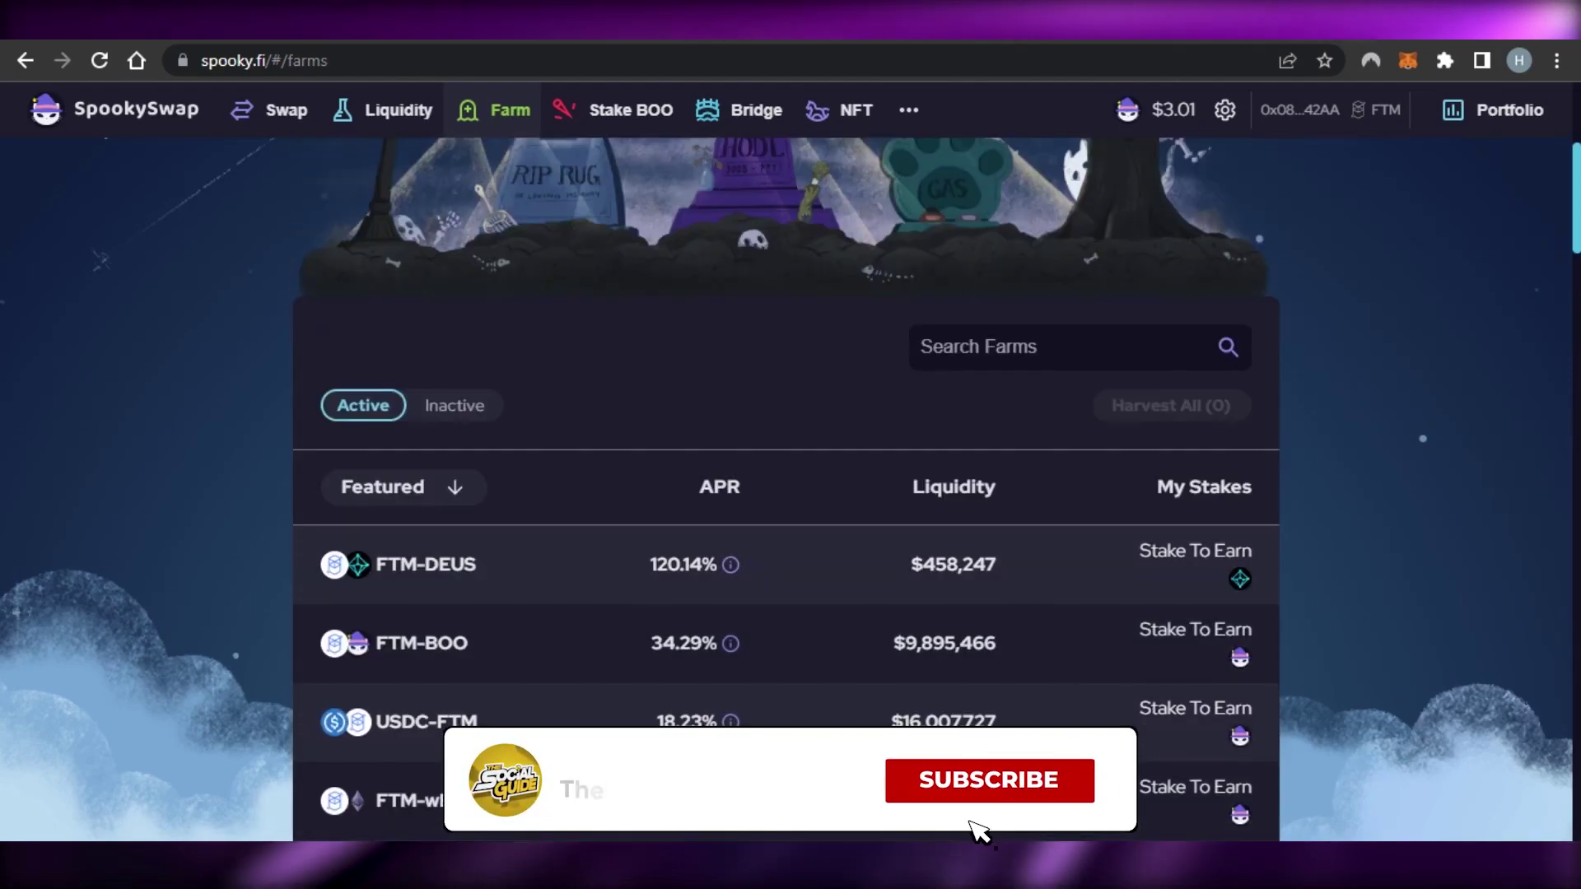
pyautogui.scroll(-12, 786, 494)
pyautogui.scroll(-8, 786, 494)
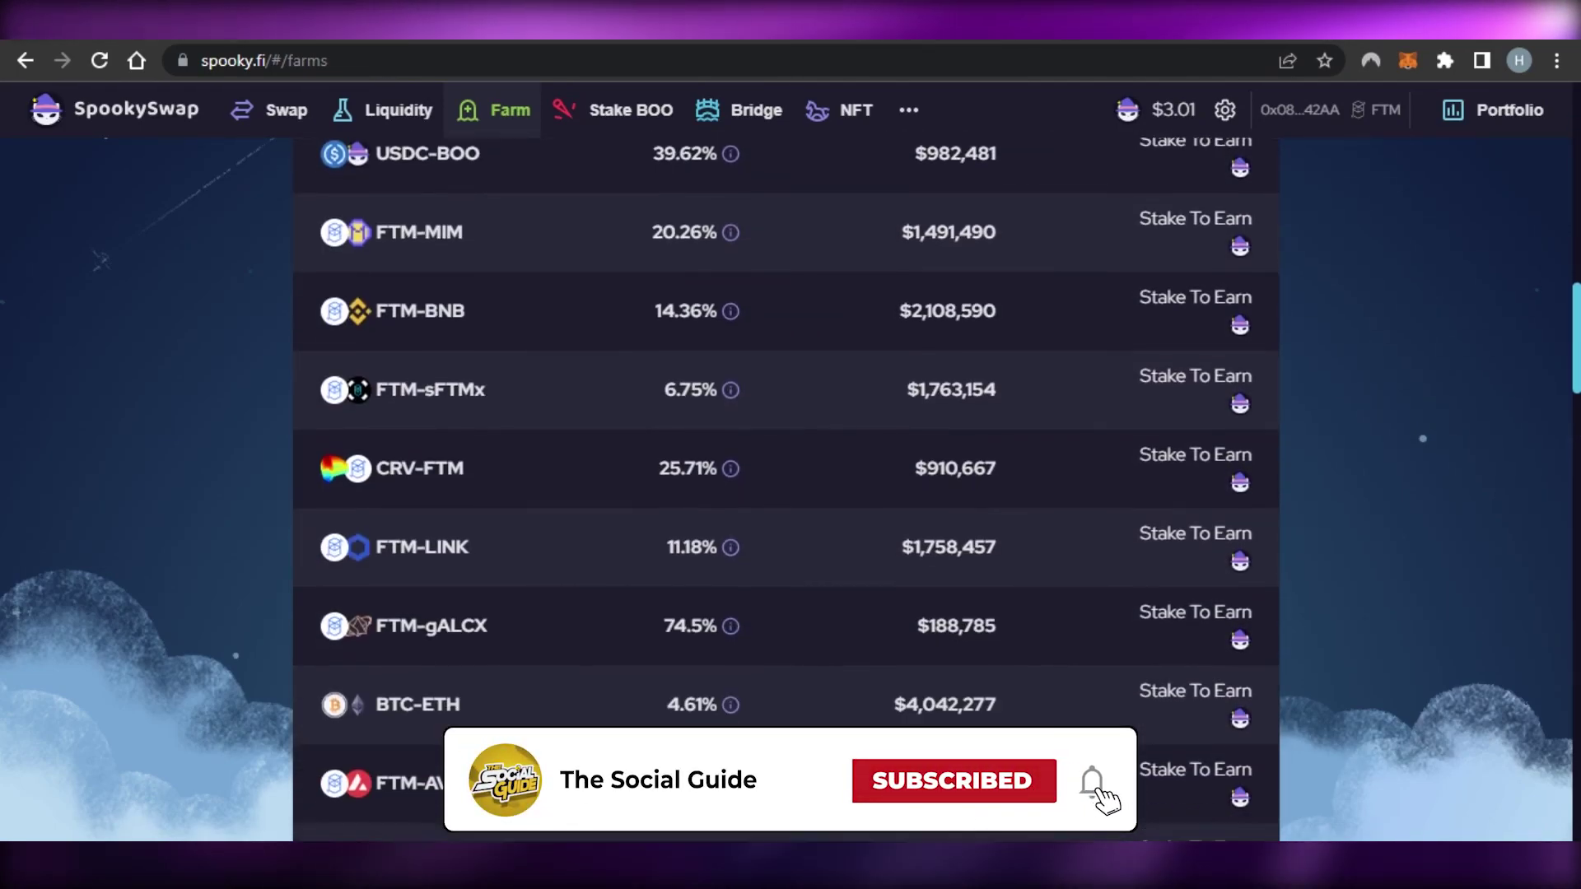
pyautogui.scroll(10, 787, 494)
pyautogui.scroll(10, 604, 218)
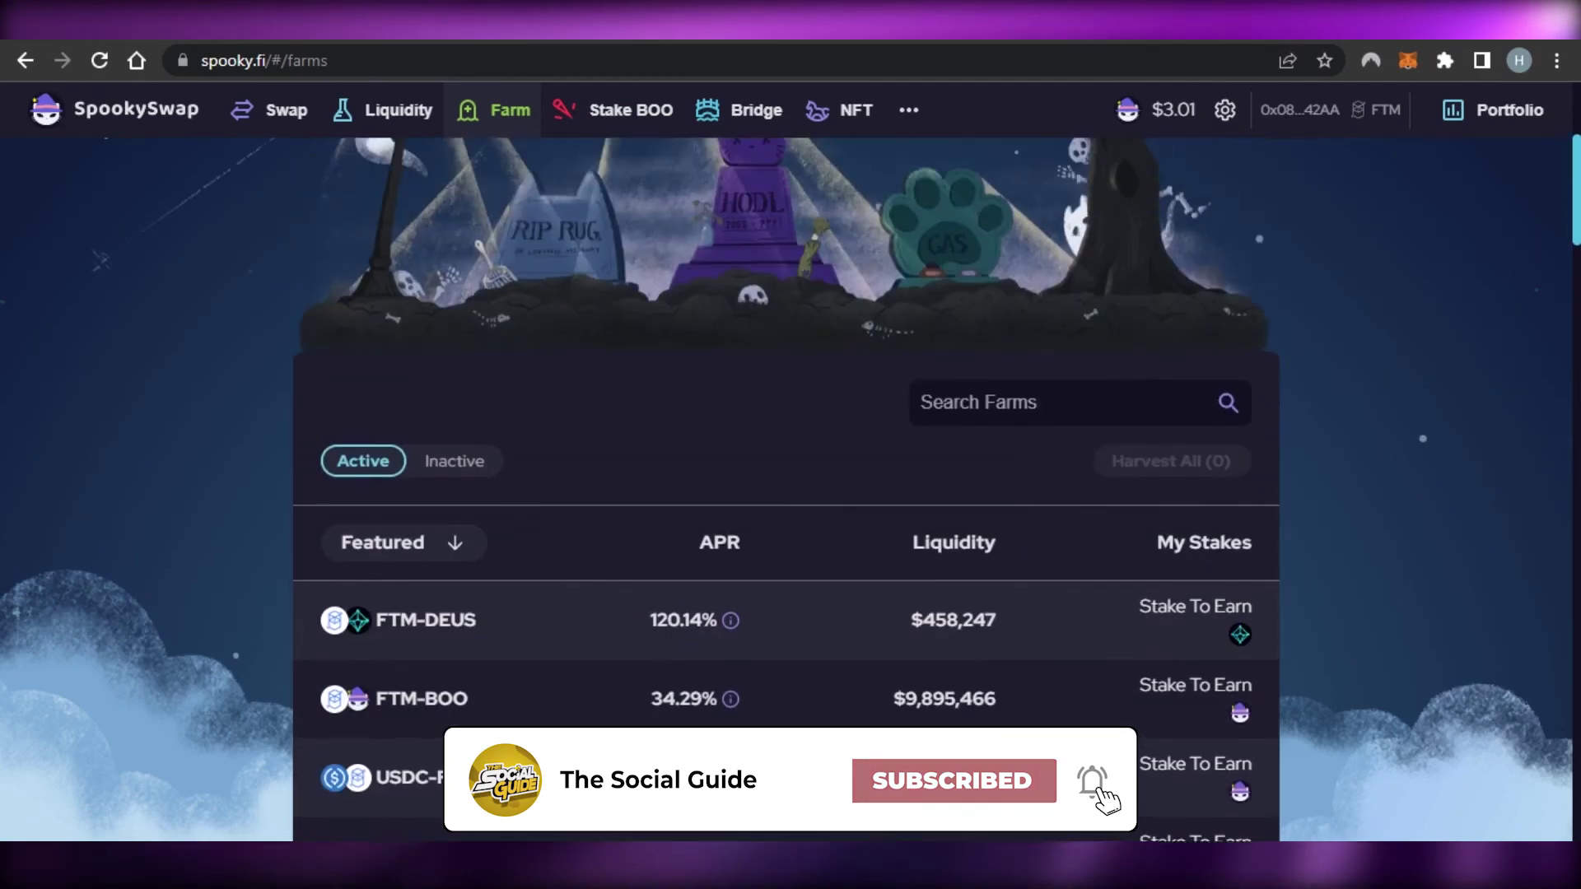